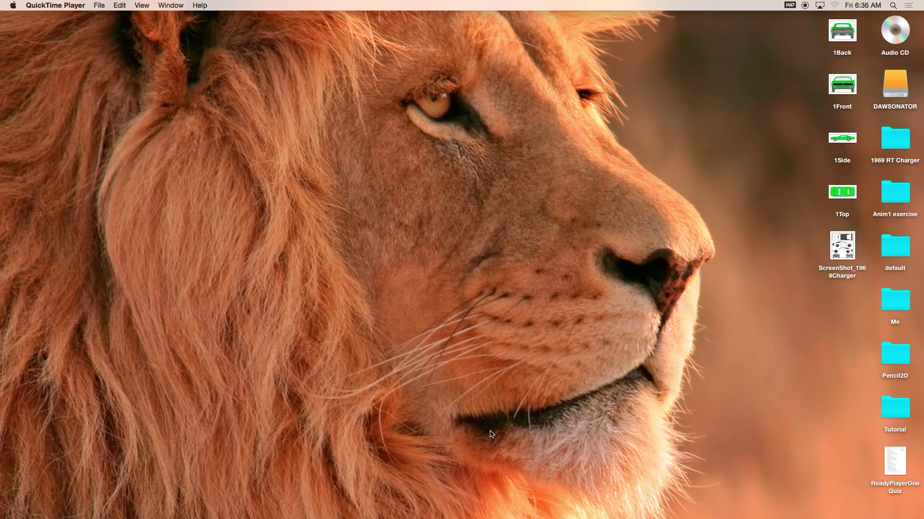
Step: Examine the ScreenShot_1969Charger blueprint and a close-up of the 1Side car drawing, and close the windows
{"action": "double_click", "coordinate": [838, 253]}
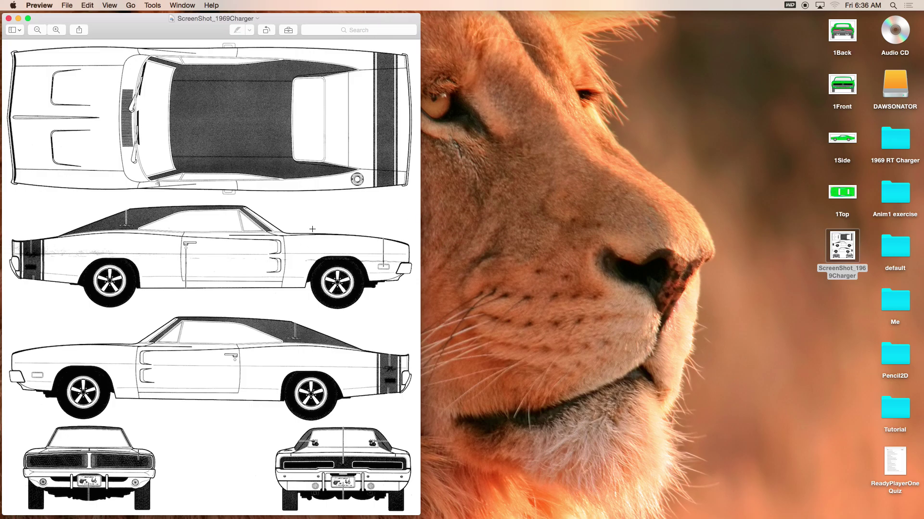
{"action": "double_click", "coordinate": [842, 139]}
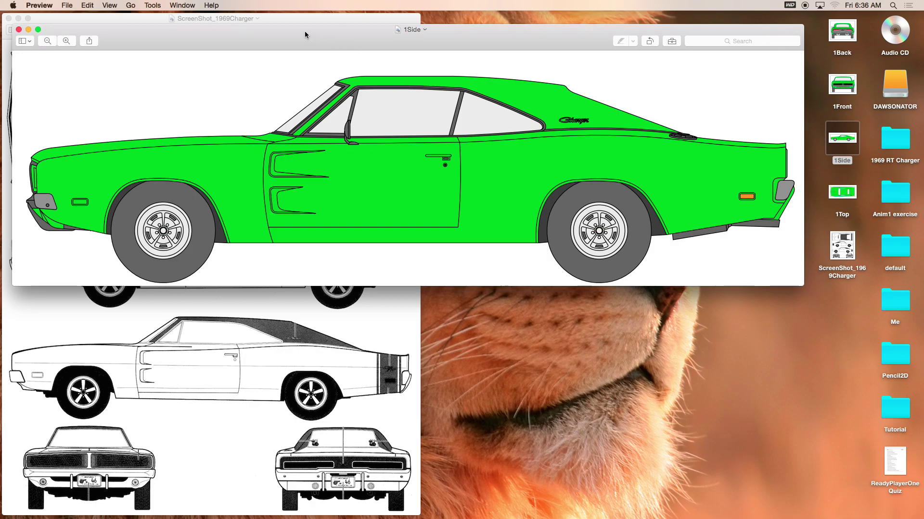
{"action": "left_click_drag", "start_coordinate": [305, 31], "coordinate": [466, 60]}
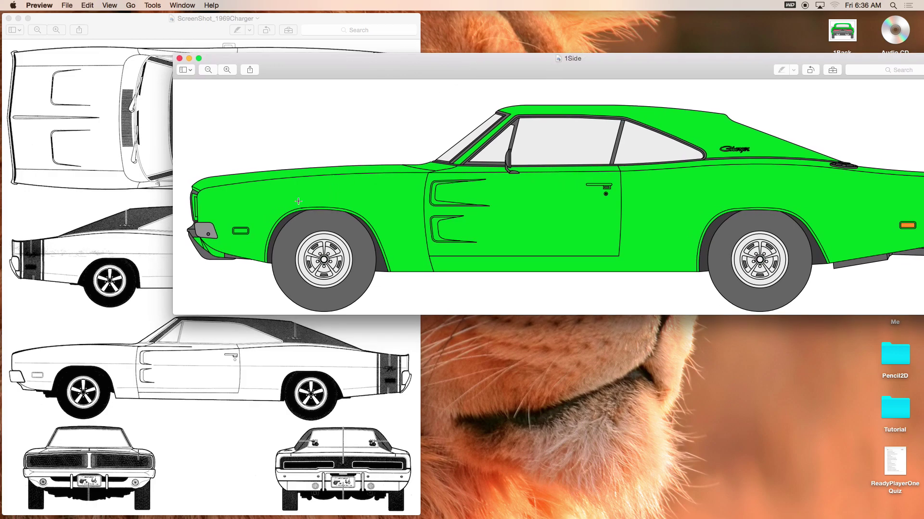
{"action": "left_click_drag", "start_coordinate": [269, 75], "coordinate": [141, 220]}
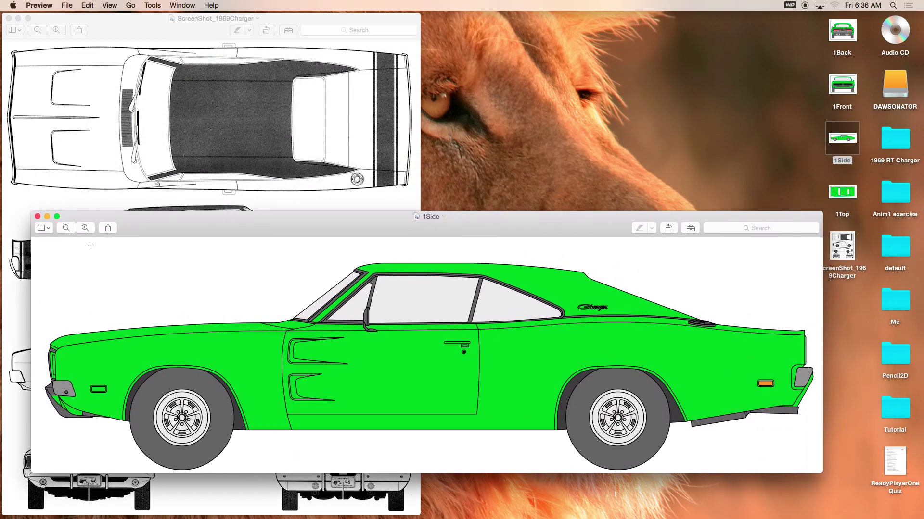
{"action": "left_click", "coordinate": [85, 227]}
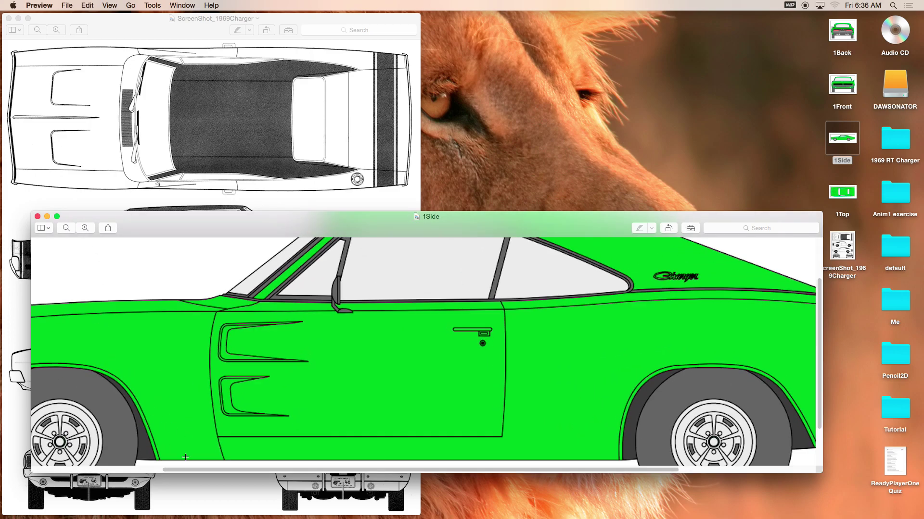
{"action": "left_click_drag", "start_coordinate": [197, 469], "coordinate": [25, 451]}
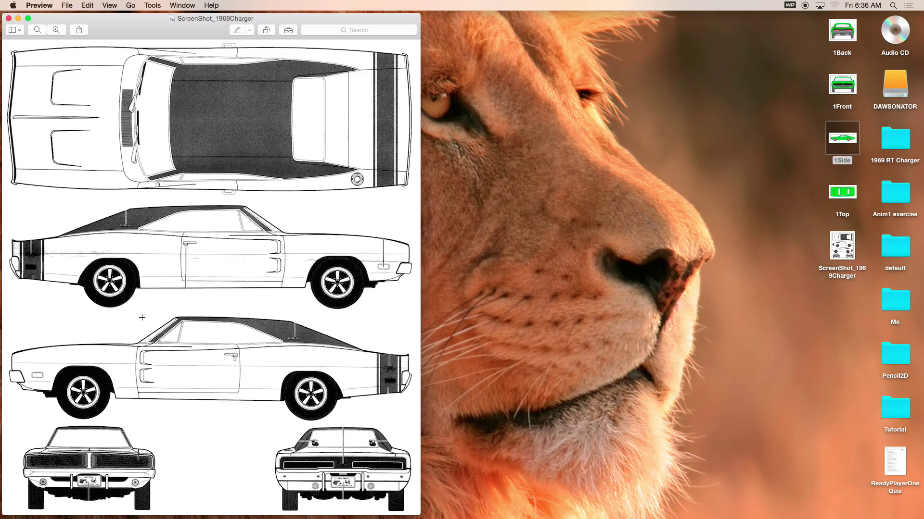
{"action": "left_click", "coordinate": [8, 20]}
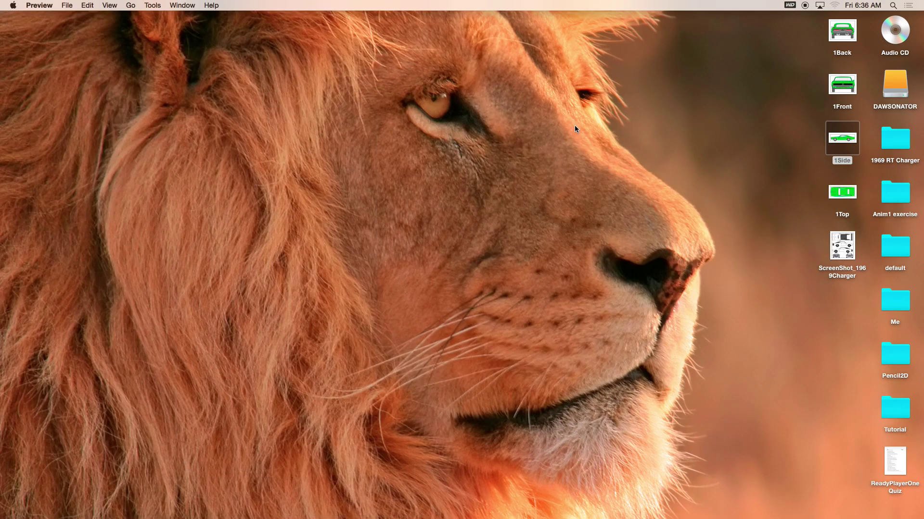
Step: Preview the 1Back and 1Front car images on the desktop with Quick Look
{"action": "left_click", "coordinate": [834, 37]}
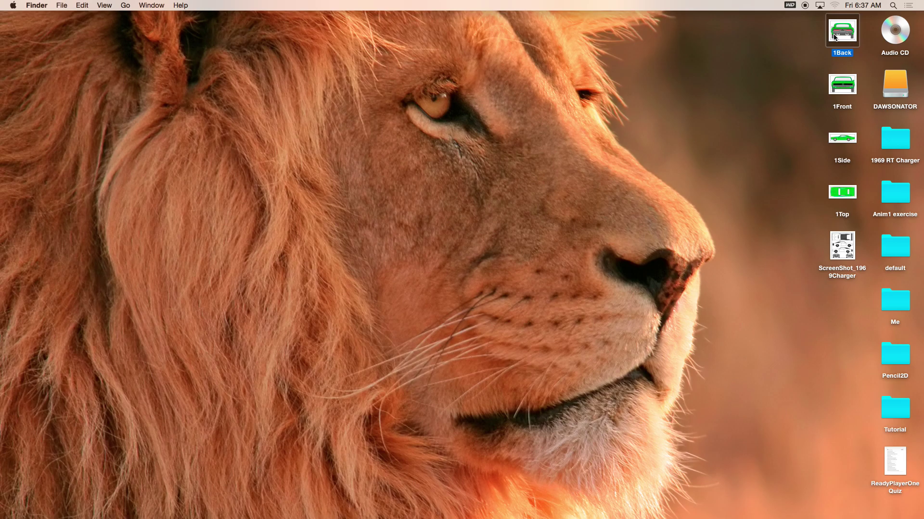
{"action": "key", "text": "space"}
{"action": "key", "text": "Down"}
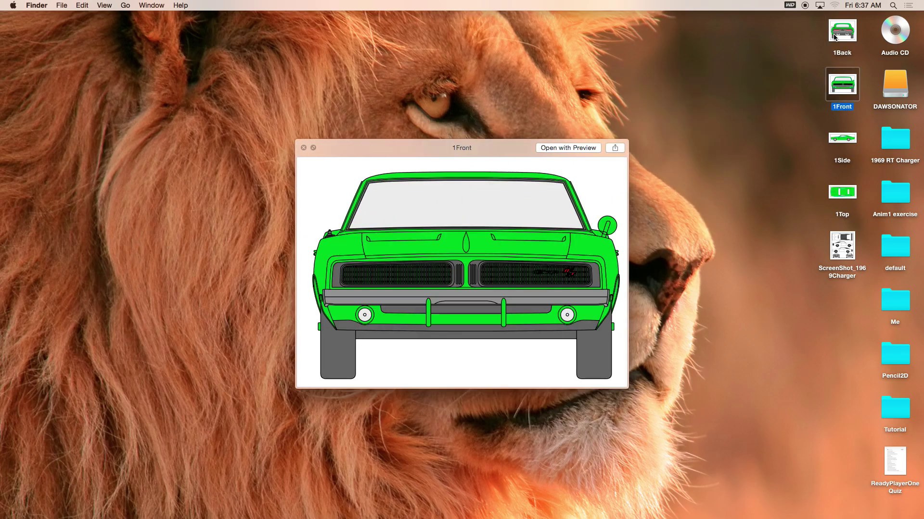
{"action": "key", "text": "Up"}
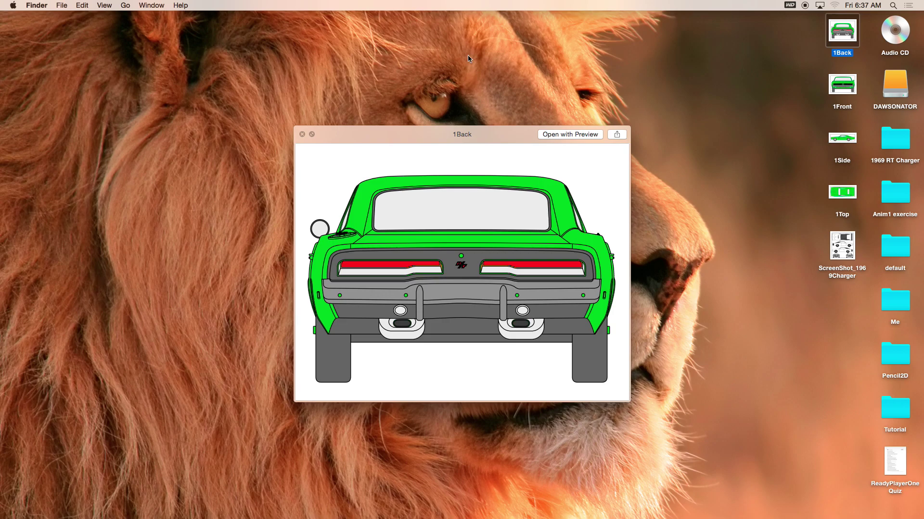
{"action": "left_click", "coordinate": [302, 135]}
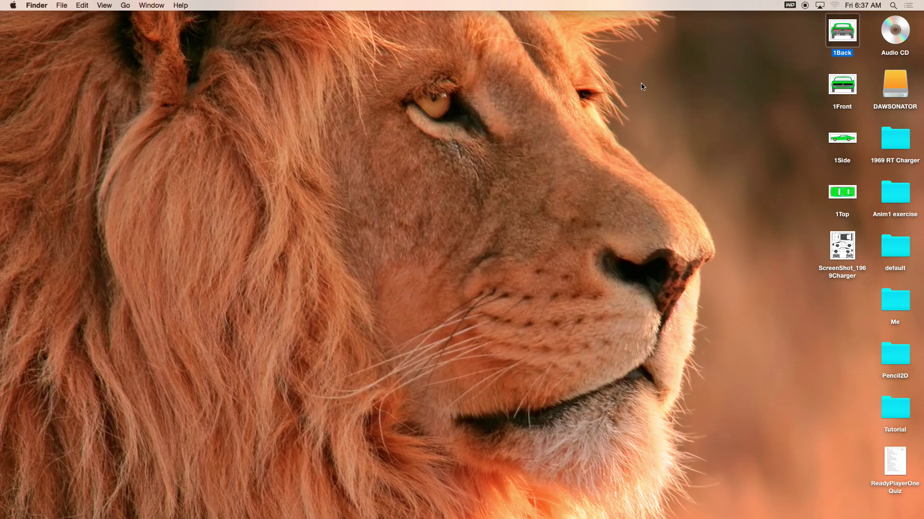
Step: Open 1Back, 1Front, 1Side and 1Top together in Preview, examine the car views and close the window
{"action": "left_click_drag", "start_coordinate": [784, 38], "coordinate": [850, 200]}
{"action": "right_click", "coordinate": [843, 30]}
{"action": "mouse_move", "coordinate": [808, 58]}
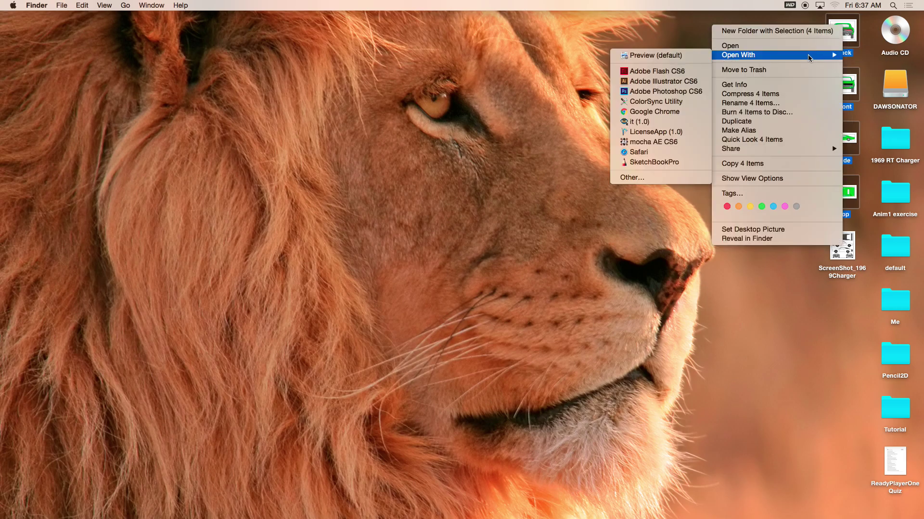
{"action": "left_click", "coordinate": [703, 56]}
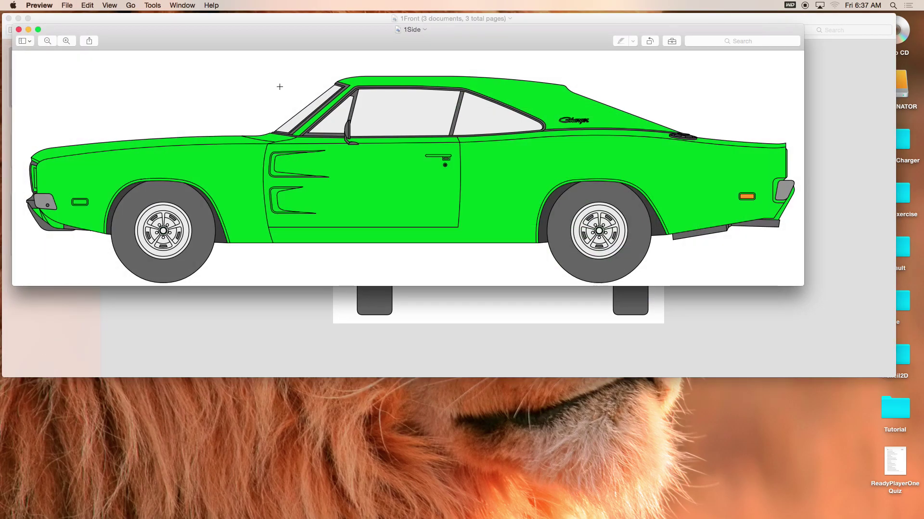
{"action": "left_click", "coordinate": [19, 30]}
{"action": "left_click", "coordinate": [9, 18]}
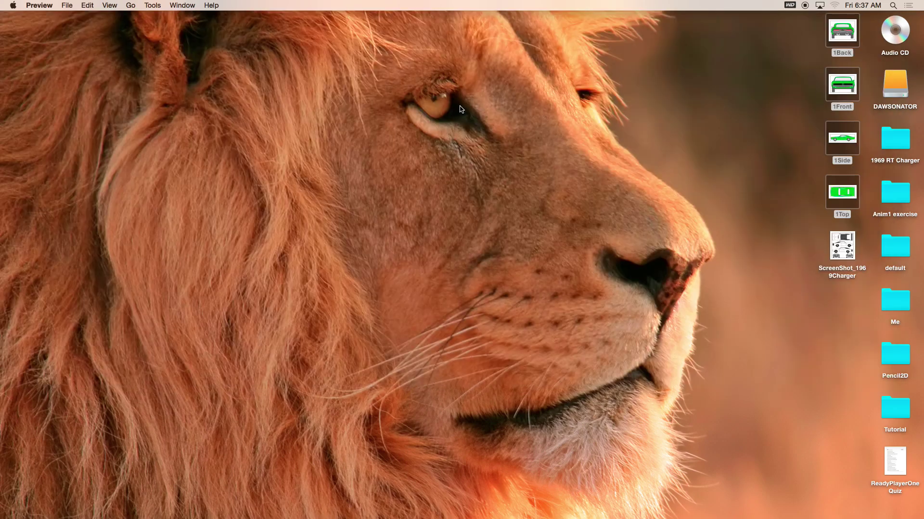
{"action": "right_click", "coordinate": [842, 77]}
{"action": "mouse_move", "coordinate": [790, 108]}
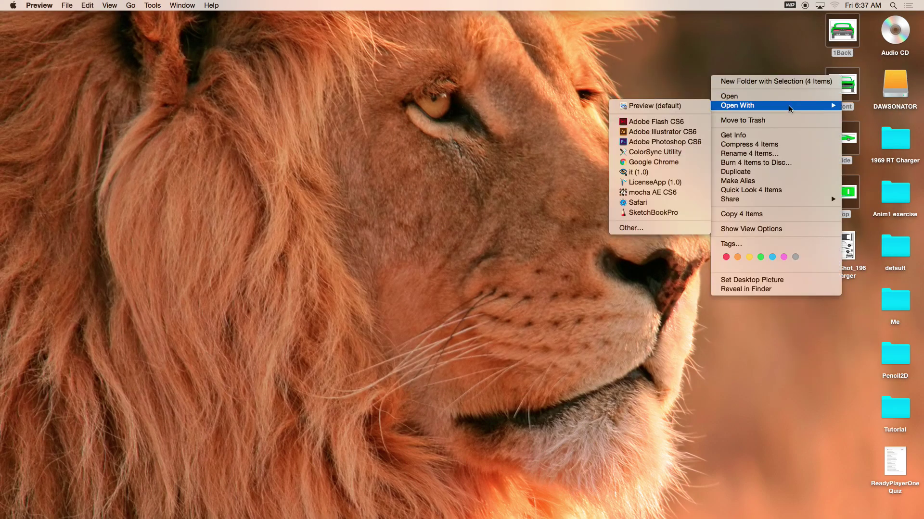
{"action": "left_click", "coordinate": [698, 106]}
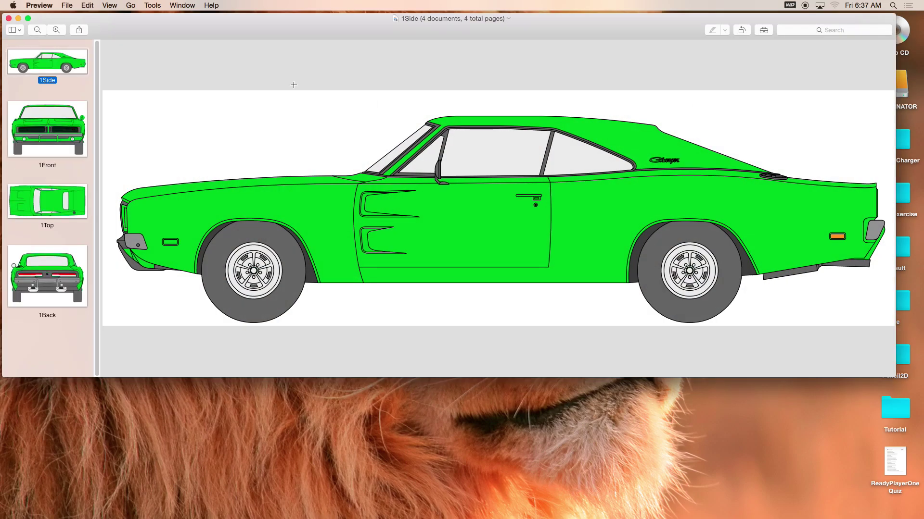
{"action": "left_click", "coordinate": [28, 18]}
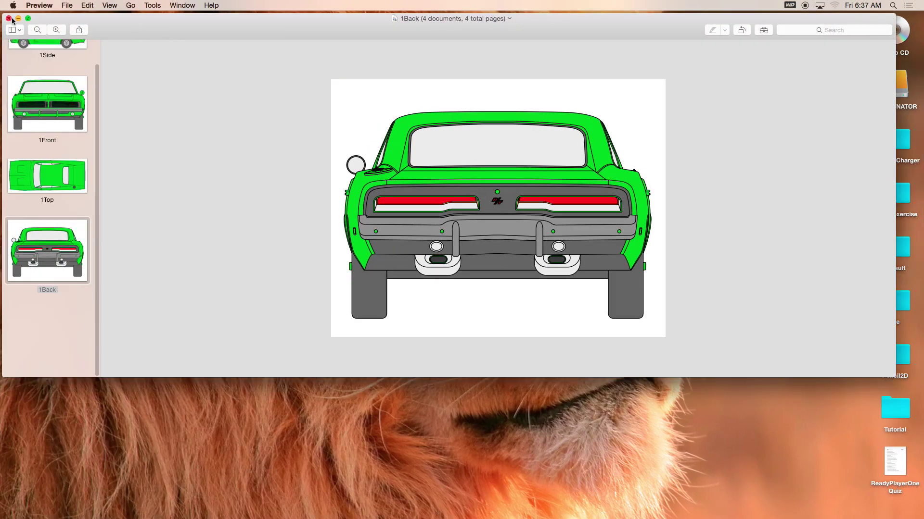
{"action": "left_click", "coordinate": [9, 19]}
Step: Switch to Maya and change the workspace to the four-view layout
{"action": "mouse_move", "coordinate": [463, 515]}
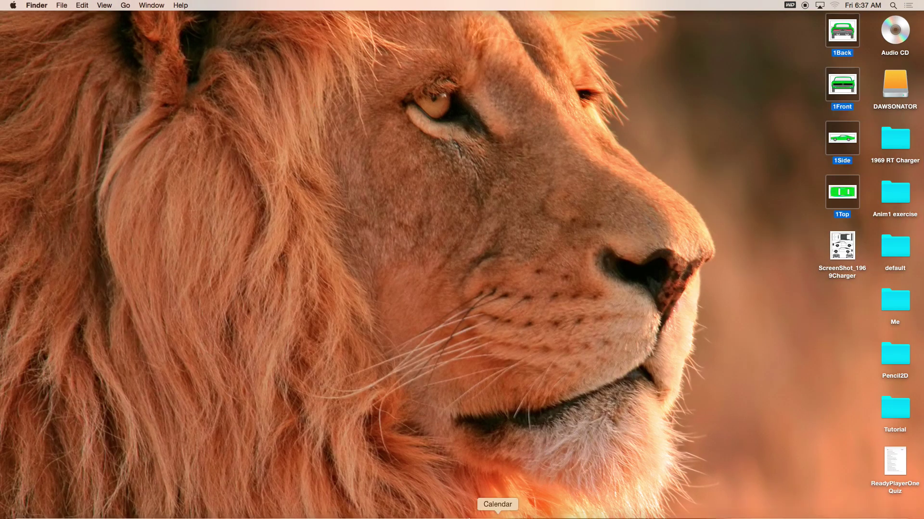
{"action": "left_click", "coordinate": [383, 508]}
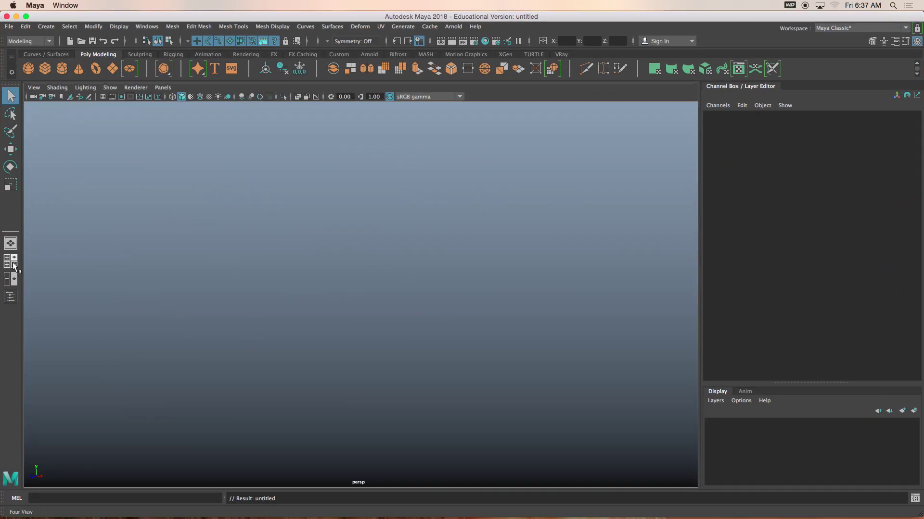
{"action": "left_click", "coordinate": [11, 265]}
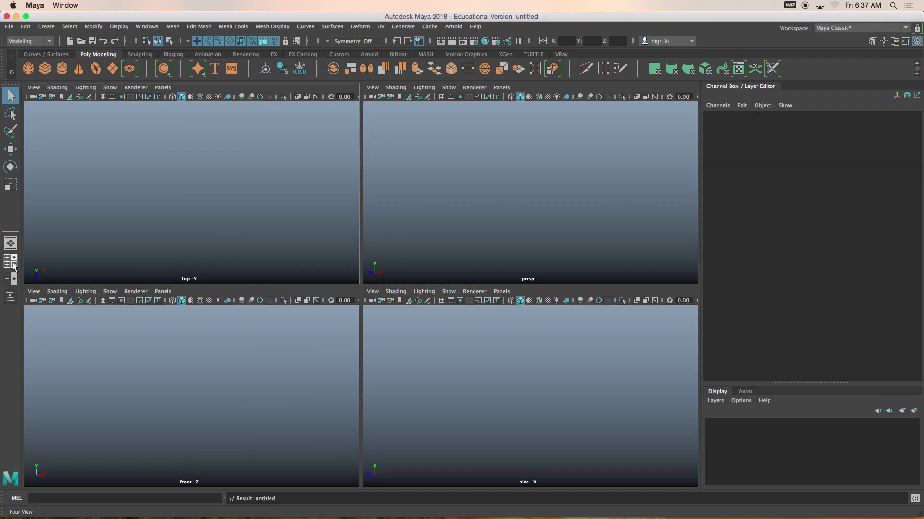
{"action": "left_click", "coordinate": [34, 293]}
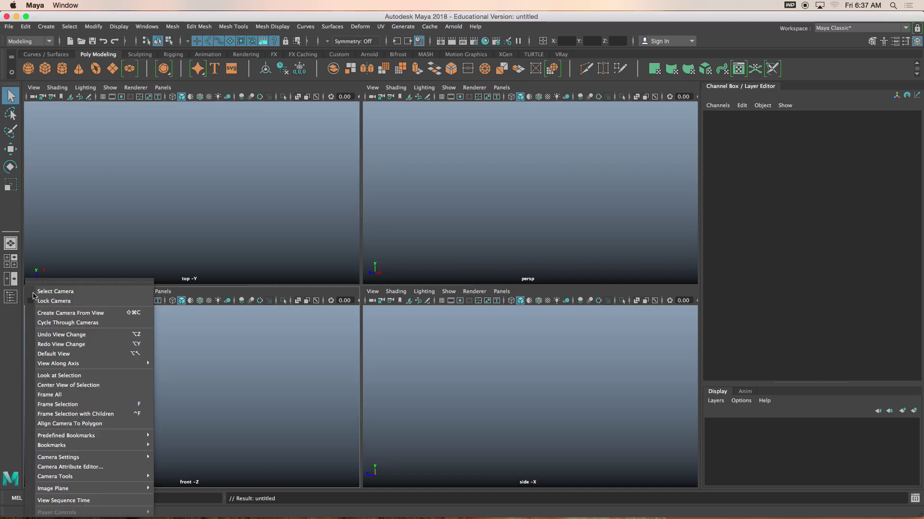
{"action": "mouse_move", "coordinate": [62, 477]}
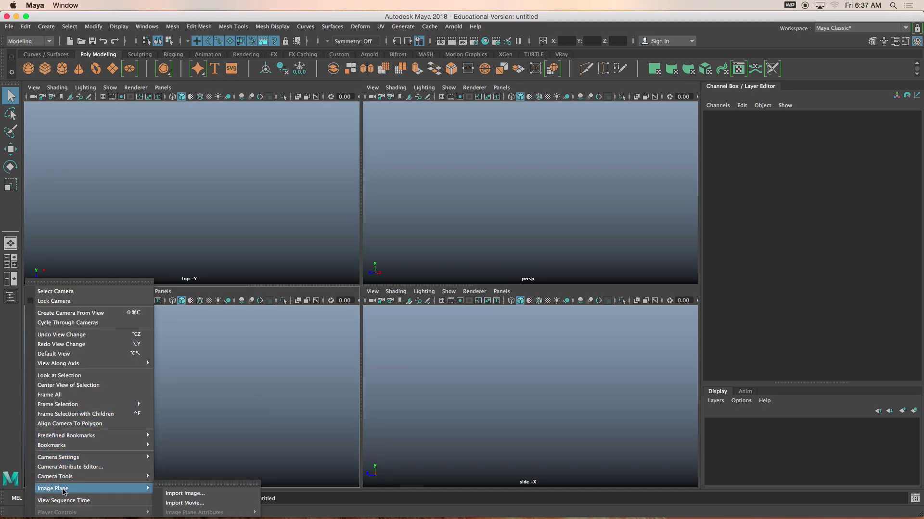
{"action": "left_click", "coordinate": [183, 415]}
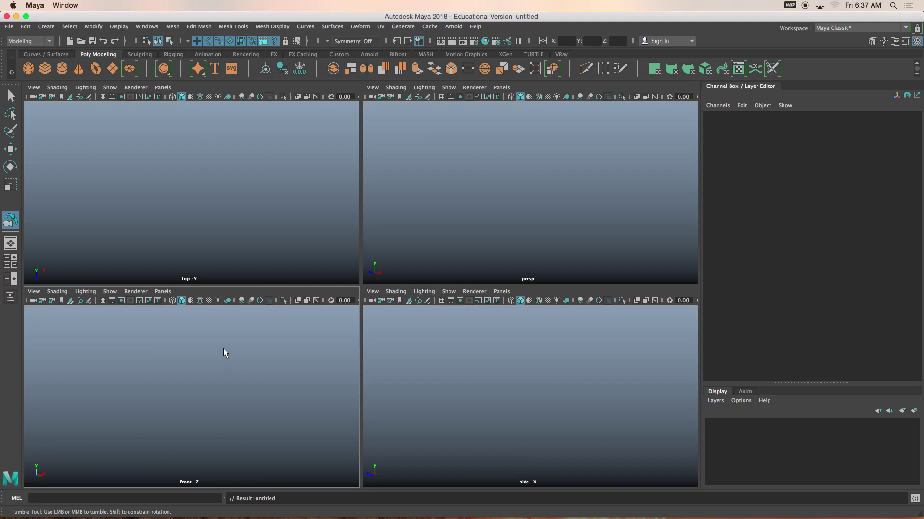
{"action": "left_click", "coordinate": [196, 349]}
Step: Start a new Maya project and name it 1969DodgeRTCharger
{"action": "left_click", "coordinate": [9, 26]}
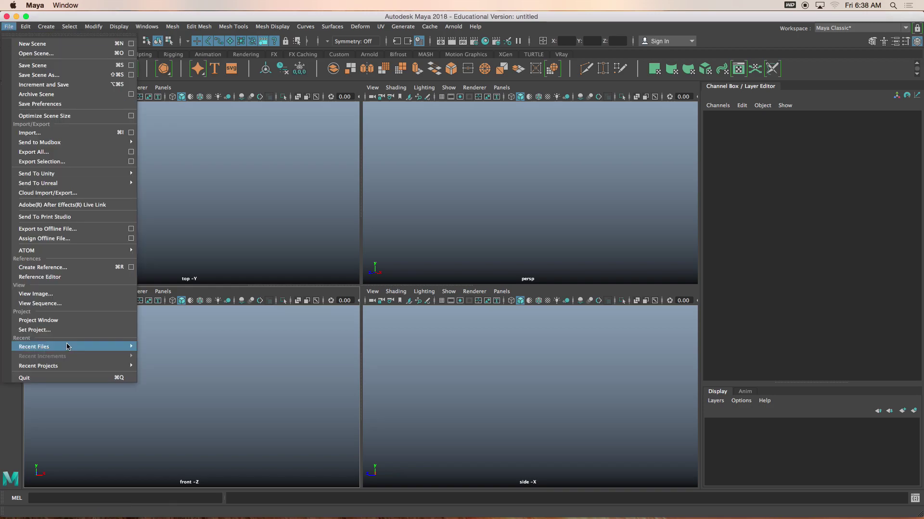
{"action": "left_click", "coordinate": [58, 321]}
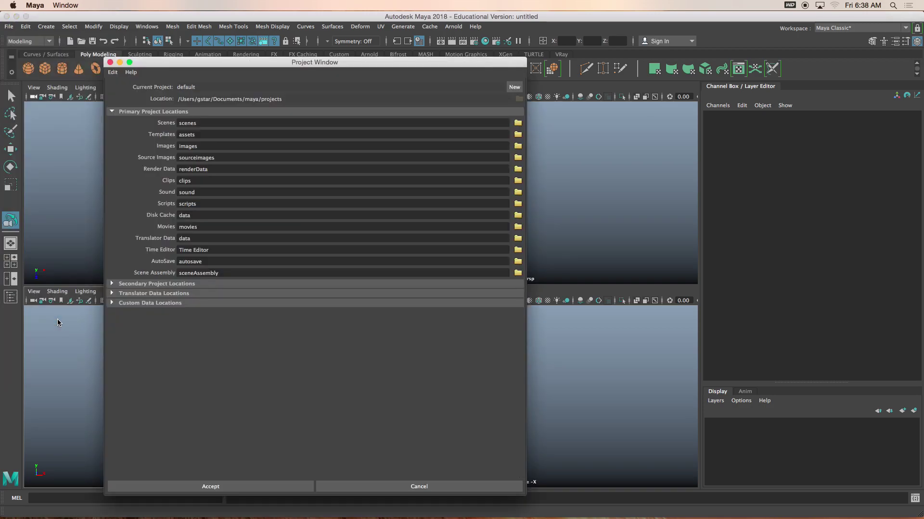
{"action": "left_click", "coordinate": [514, 87]}
{"action": "left_click_drag", "start_coordinate": [243, 89], "coordinate": [155, 87]}
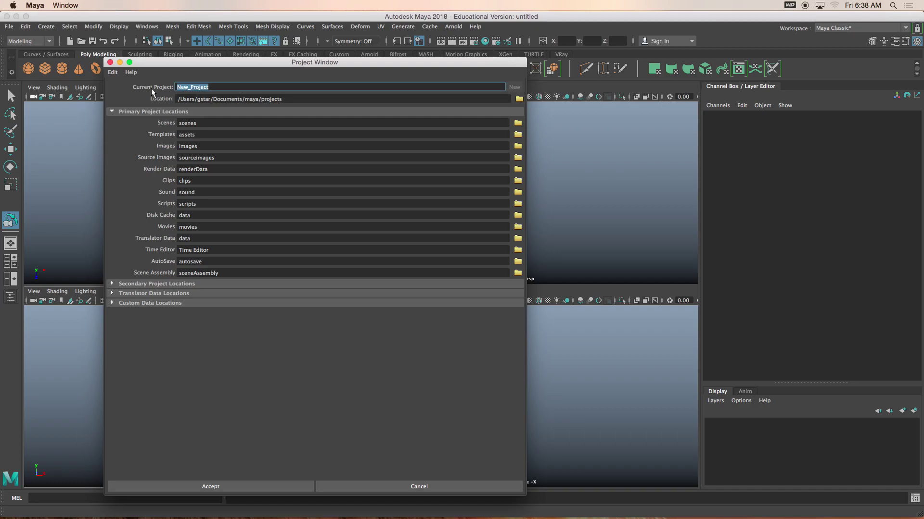
{"action": "type", "text": "1969Dodge"}
{"action": "type", "text": "RT"}
Step: Set the new project's location to the Documents folder and accept the project settings
{"action": "left_click", "coordinate": [519, 99]}
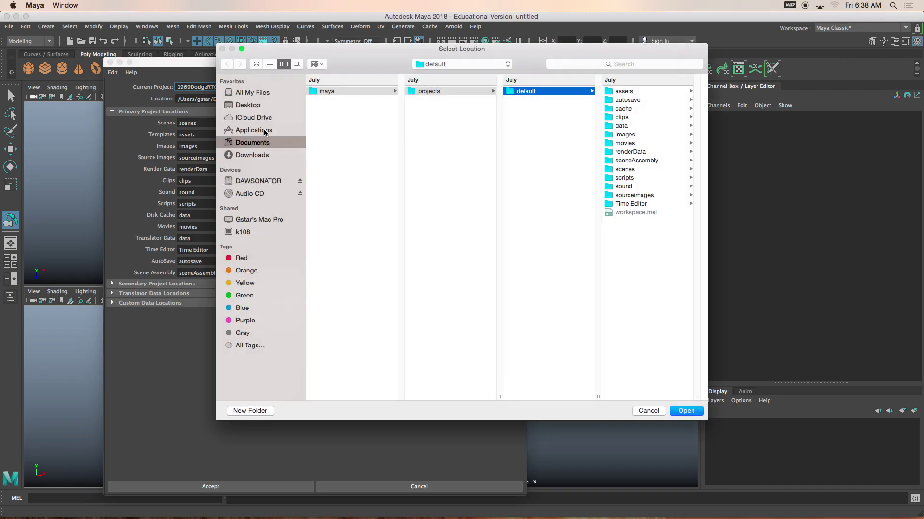
{"action": "left_click", "coordinate": [258, 145]}
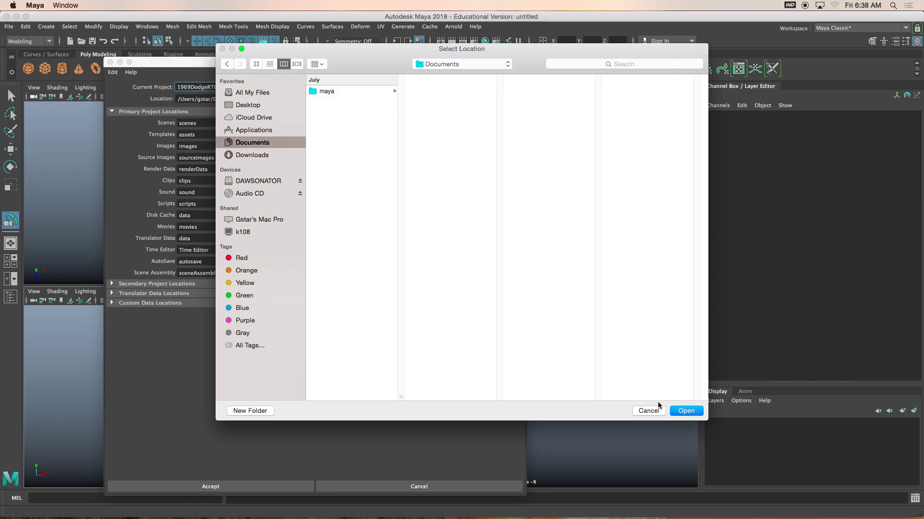
{"action": "left_click", "coordinate": [685, 412]}
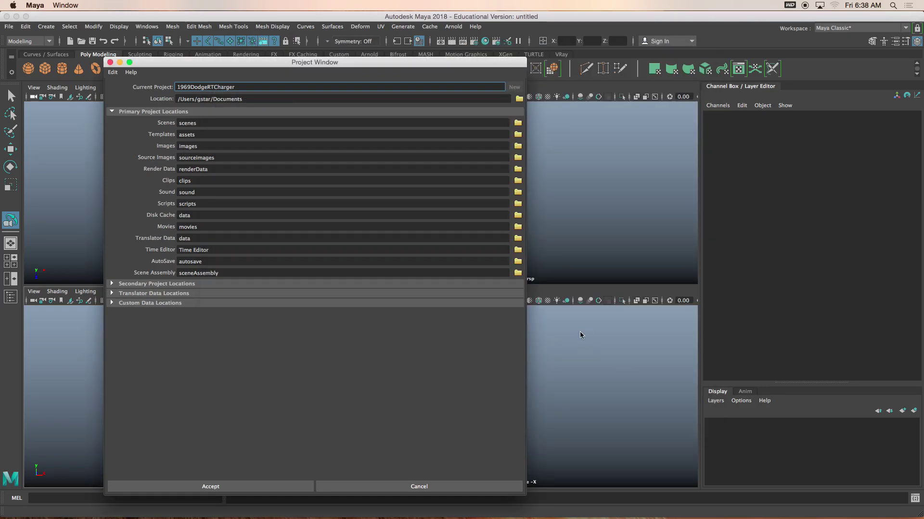
{"action": "left_click", "coordinate": [241, 488]}
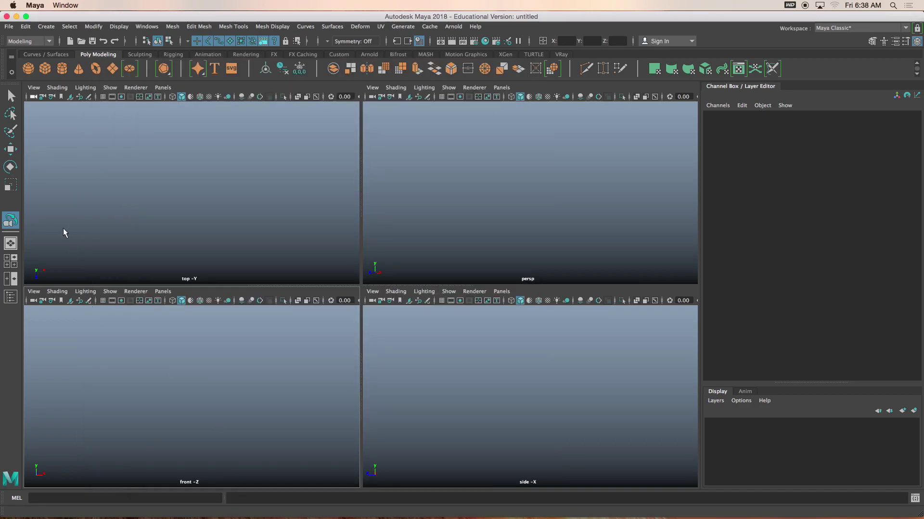
Step: Show the grid in the front view
{"action": "left_click", "coordinate": [103, 301]}
{"action": "left_click", "coordinate": [34, 292]}
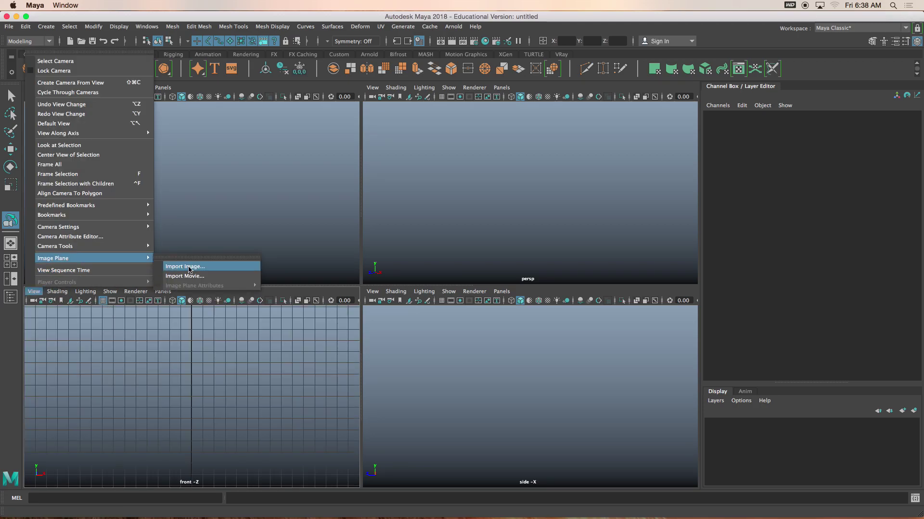
{"action": "left_click", "coordinate": [189, 266]}
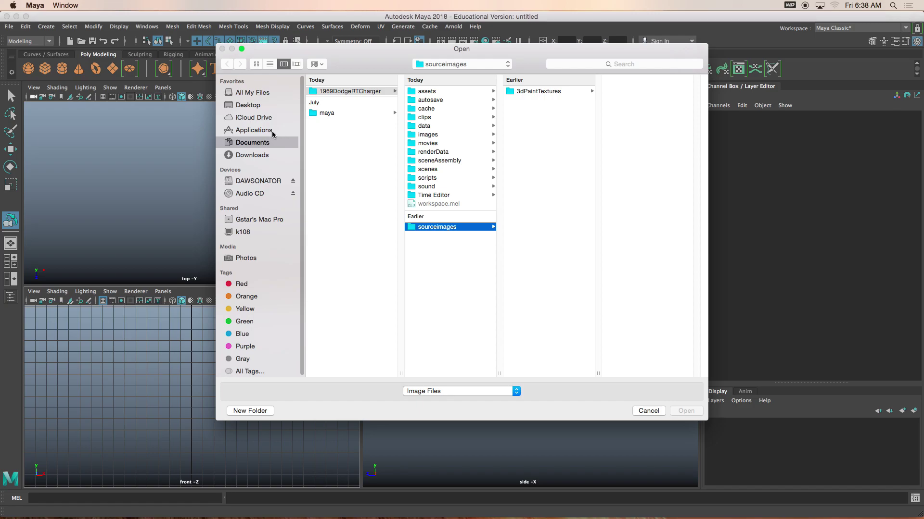
{"action": "left_click", "coordinate": [256, 106]}
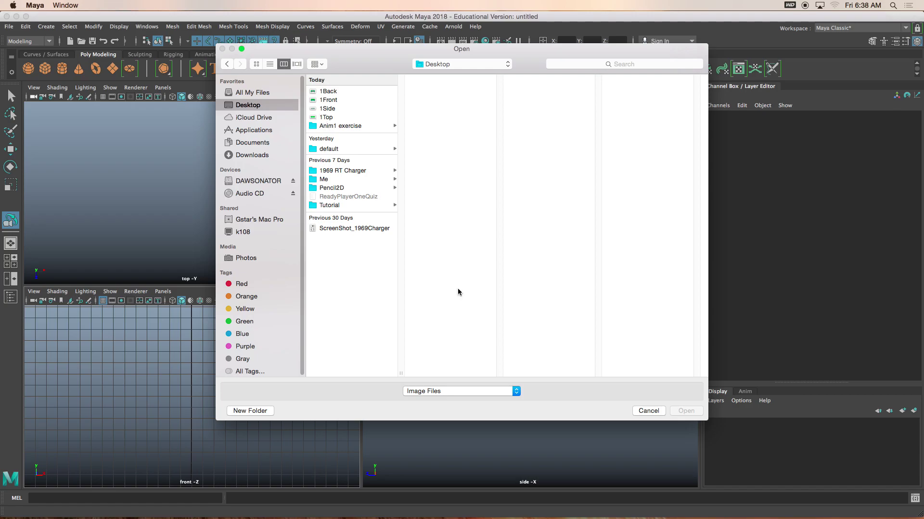
{"action": "left_click", "coordinate": [639, 411]}
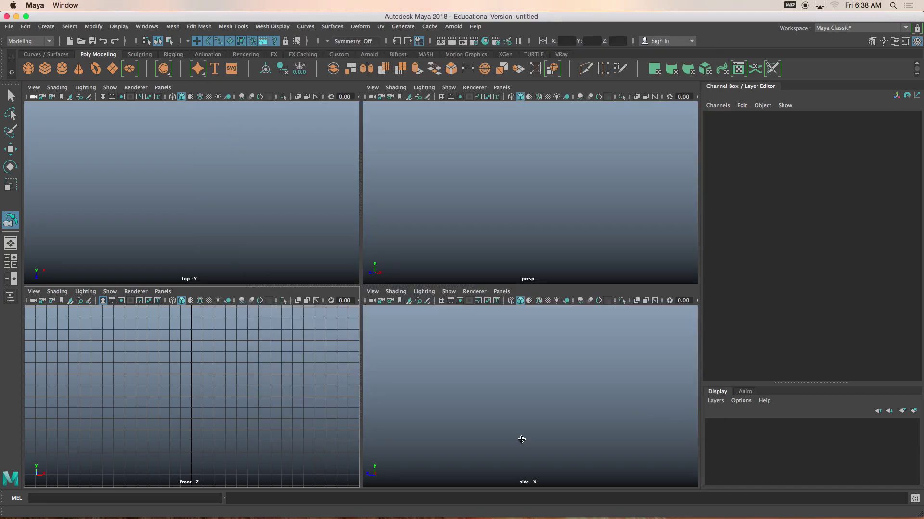
Step: Switch to Finder and put the 1Back, 1Front, 1Side and 1Top images into the 1969DodgeRTCharger project's sourceimages folder
{"action": "mouse_move", "coordinate": [375, 513]}
{"action": "left_click", "coordinate": [34, 509]}
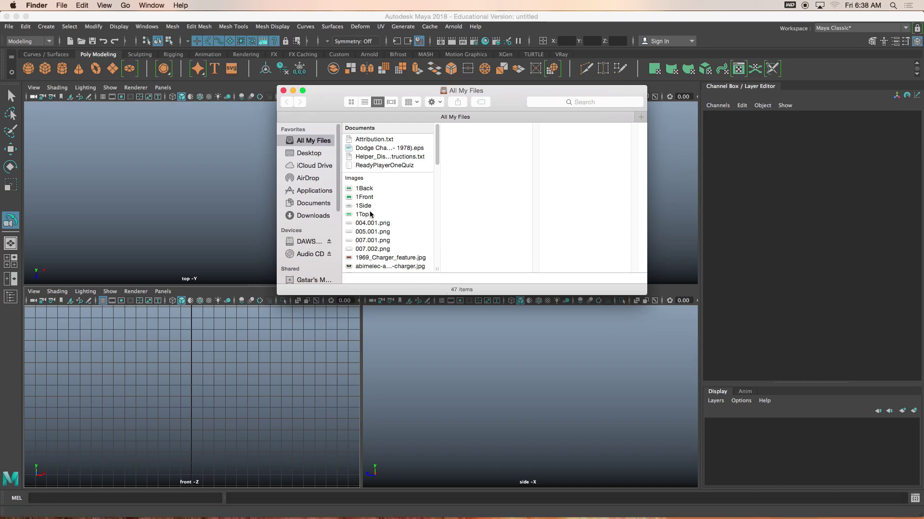
{"action": "left_click_drag", "start_coordinate": [397, 189], "coordinate": [560, 214]}
{"action": "left_click", "coordinate": [584, 256]}
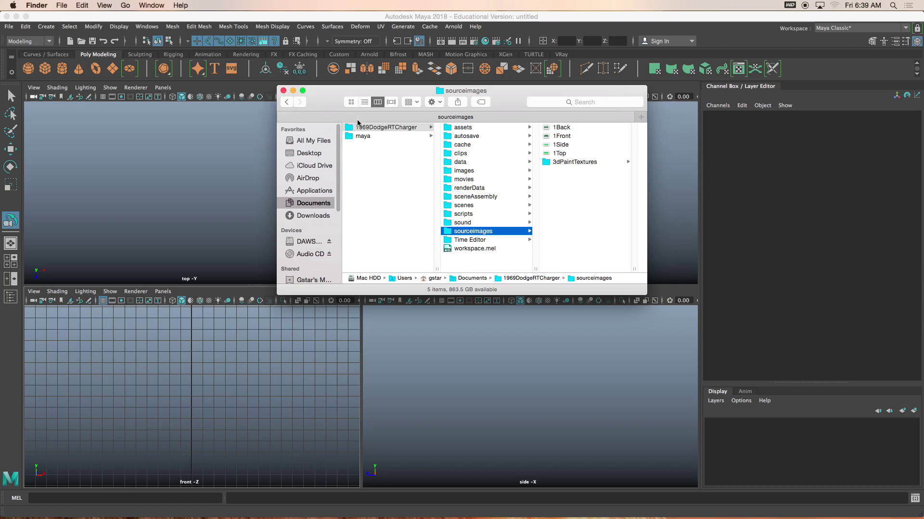
{"action": "left_click", "coordinate": [369, 128]}
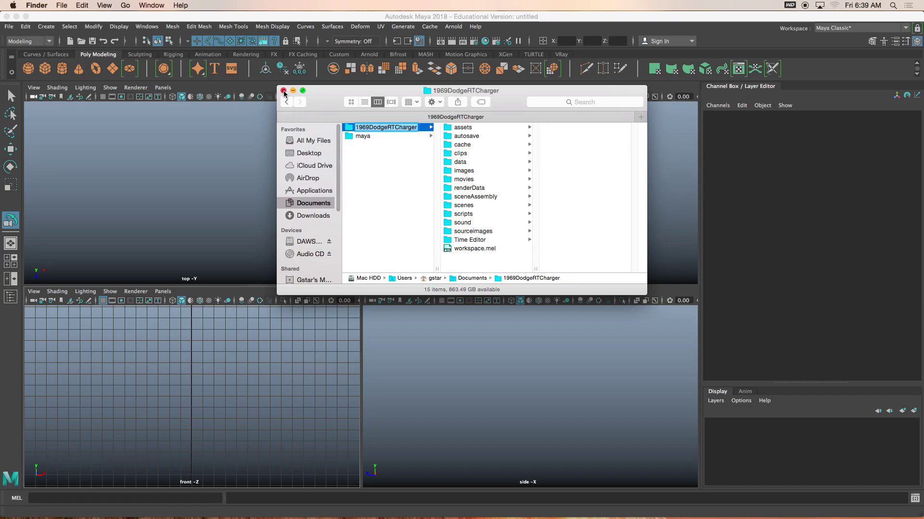
{"action": "left_click", "coordinate": [284, 91]}
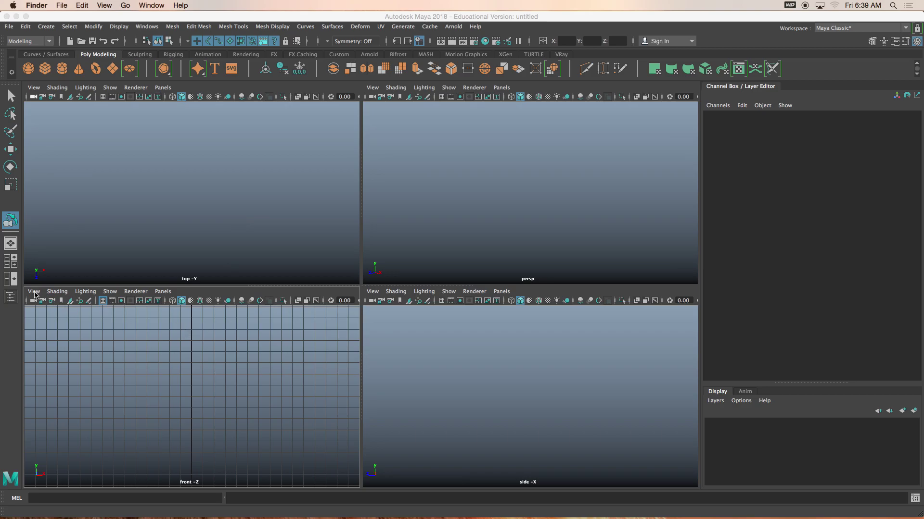
Step: Back in Maya, import the 1Front image from sourceimages as an image plane in the front view
{"action": "left_click", "coordinate": [34, 292]}
{"action": "mouse_move", "coordinate": [49, 262]}
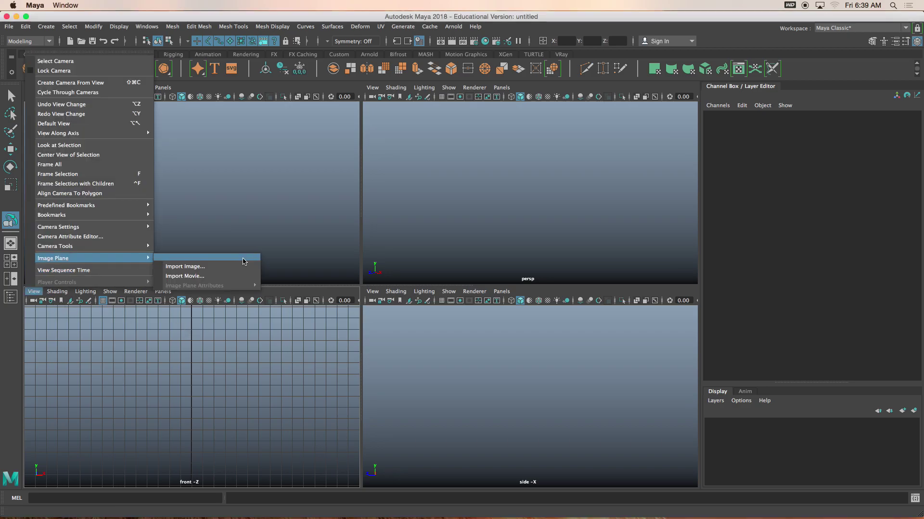
{"action": "left_click", "coordinate": [184, 267]}
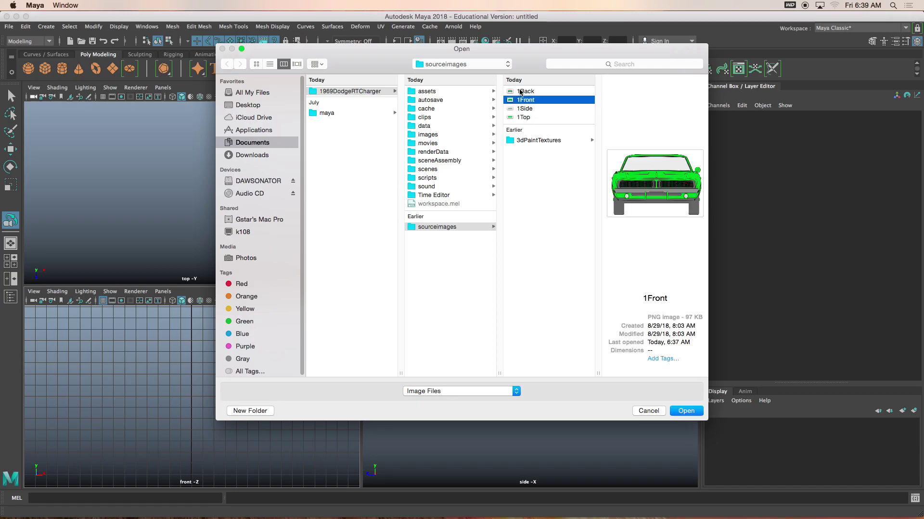
{"action": "left_click", "coordinate": [686, 410]}
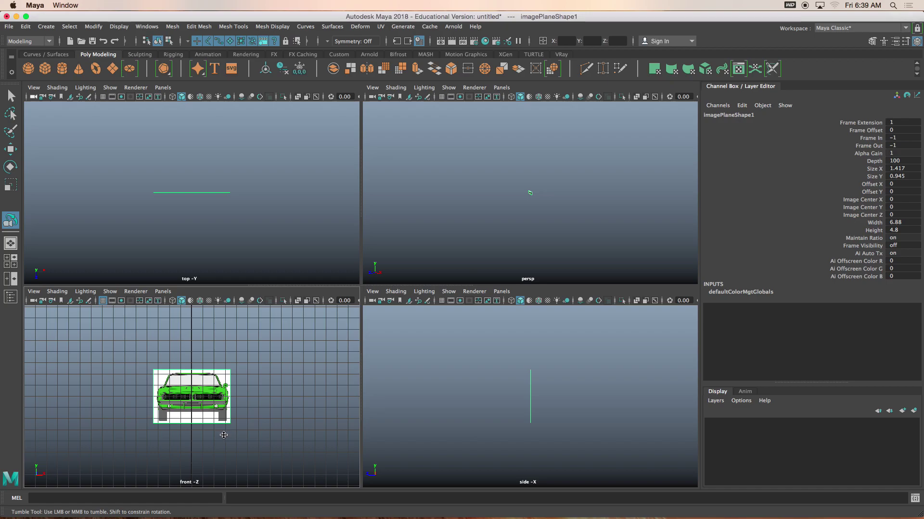
Step: Examine the front image plane up close against the grid's centre lines in the front view
{"action": "key", "text": "f"}
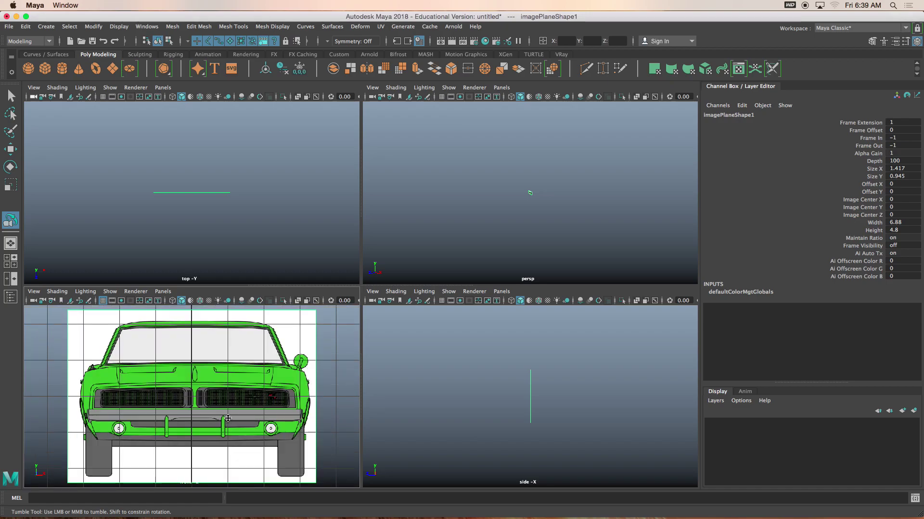
{"action": "scroll", "coordinate": [228, 419], "scroll_direction": "up", "scroll_amount": 4}
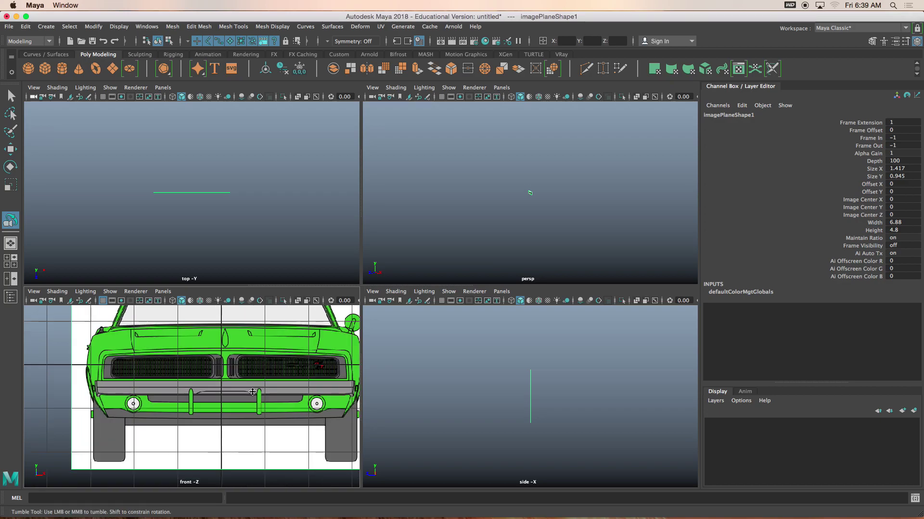
{"action": "key", "text": "space"}
{"action": "scroll", "coordinate": [129, 245], "scroll_direction": "down", "scroll_amount": 3}
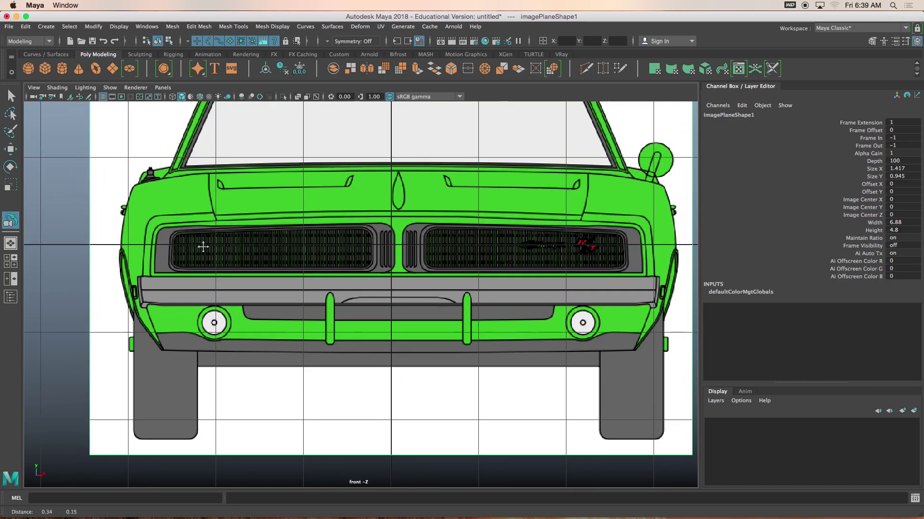
{"action": "scroll", "coordinate": [100, 263], "scroll_direction": "up", "scroll_amount": 3}
{"action": "left_click_drag", "start_coordinate": [113, 272], "coordinate": [109, 272]}
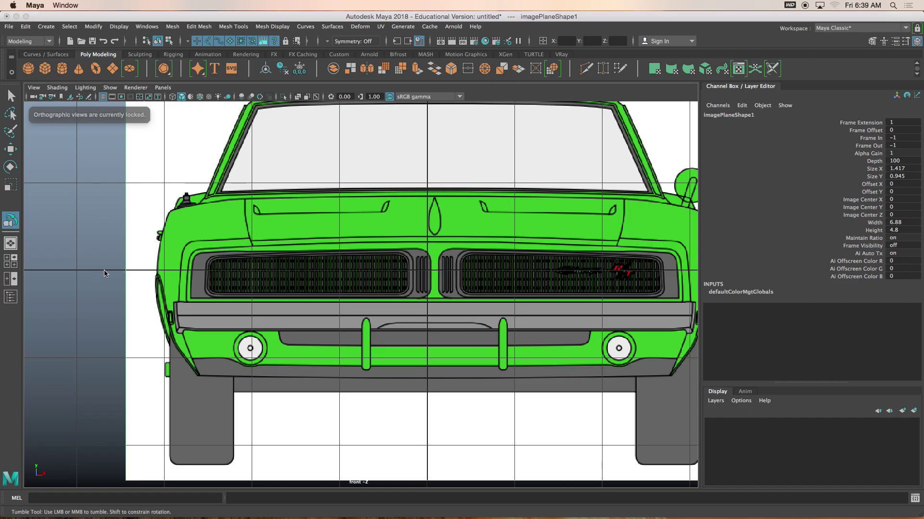
{"action": "scroll", "coordinate": [406, 262], "scroll_direction": "down", "scroll_amount": 1}
{"action": "key", "text": "space"}
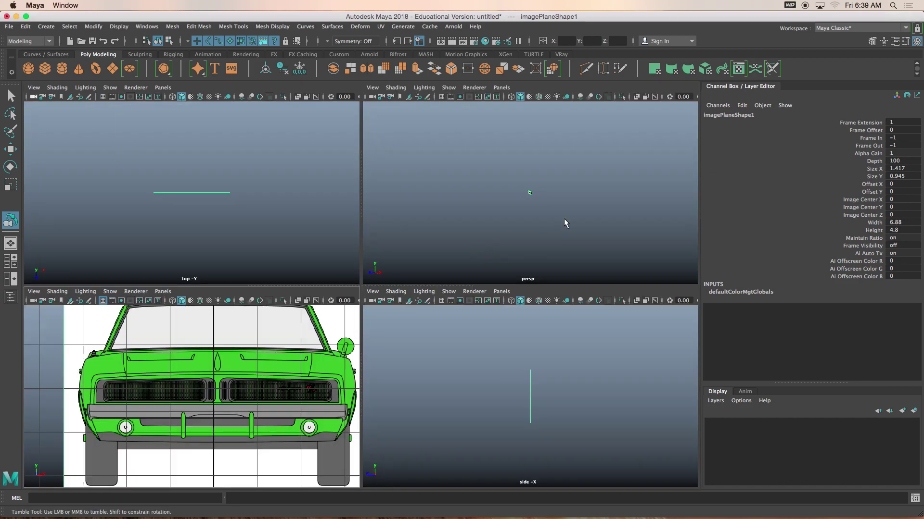
Step: Show the grid in the perspective and side views
{"action": "key", "text": "f"}
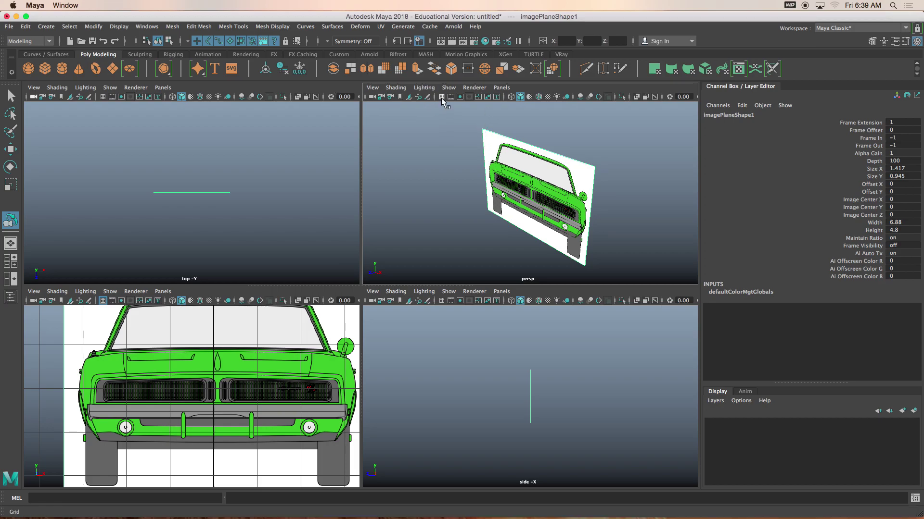
{"action": "left_click_drag", "start_coordinate": [505, 172], "coordinate": [432, 159], "text": "alt"}
{"action": "mouse_move", "coordinate": [511, 167]}
{"action": "left_mouse_down", "text": "alt"}
{"action": "mouse_move", "coordinate": [542, 164]}
{"action": "mouse_move", "coordinate": [553, 176]}
{"action": "mouse_move", "coordinate": [506, 201]}
{"action": "mouse_move", "coordinate": [529, 202]}
{"action": "left_mouse_up", "text": "alt"}
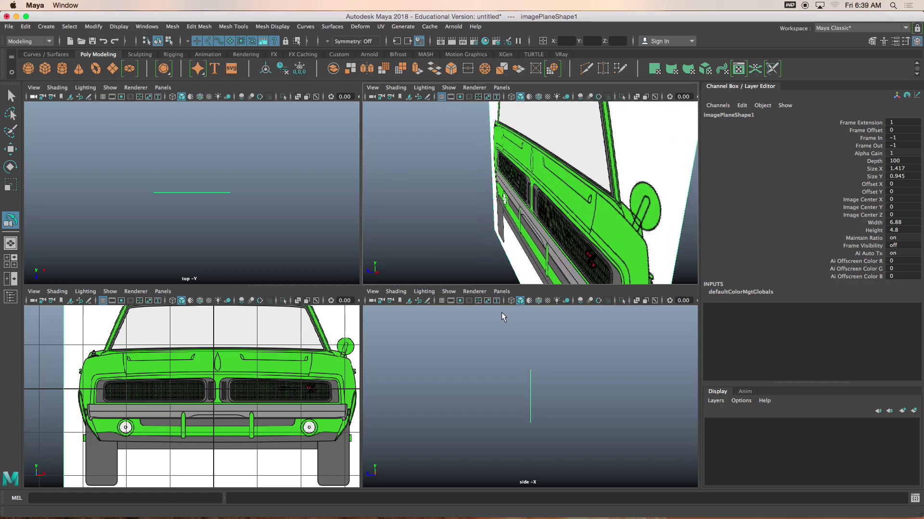
{"action": "left_click", "coordinate": [442, 301]}
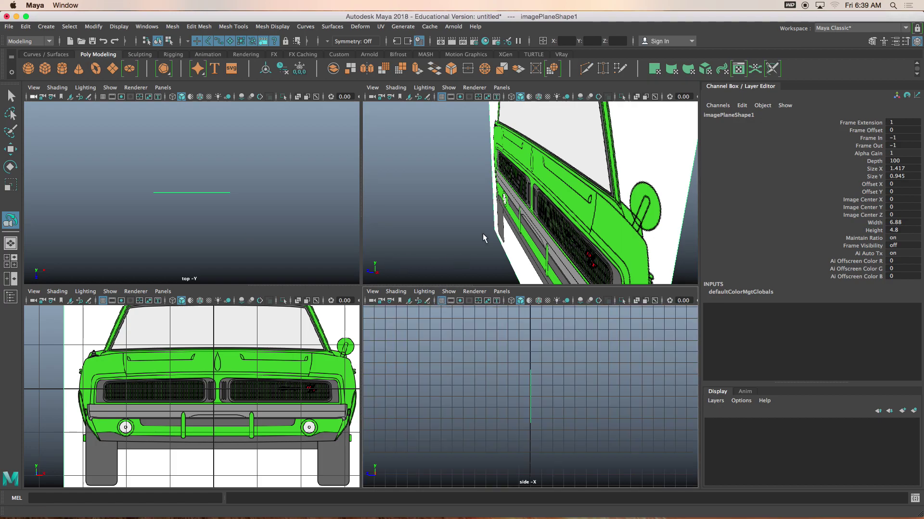
{"action": "left_click_drag", "start_coordinate": [485, 237], "coordinate": [504, 169], "text": "alt"}
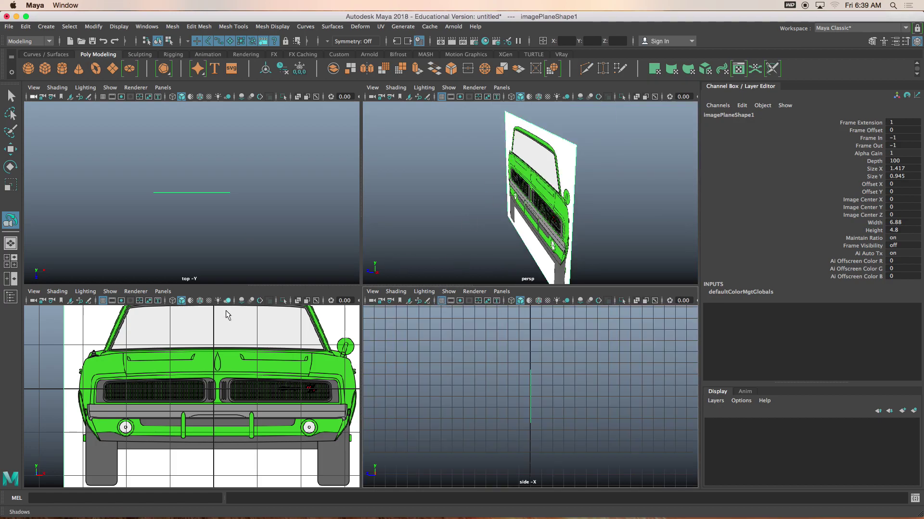
Step: Raise the front image plane in the front view until the car's tires rest on the grid's horizontal centre line
{"action": "key", "text": "f"}
{"action": "key", "text": "w"}
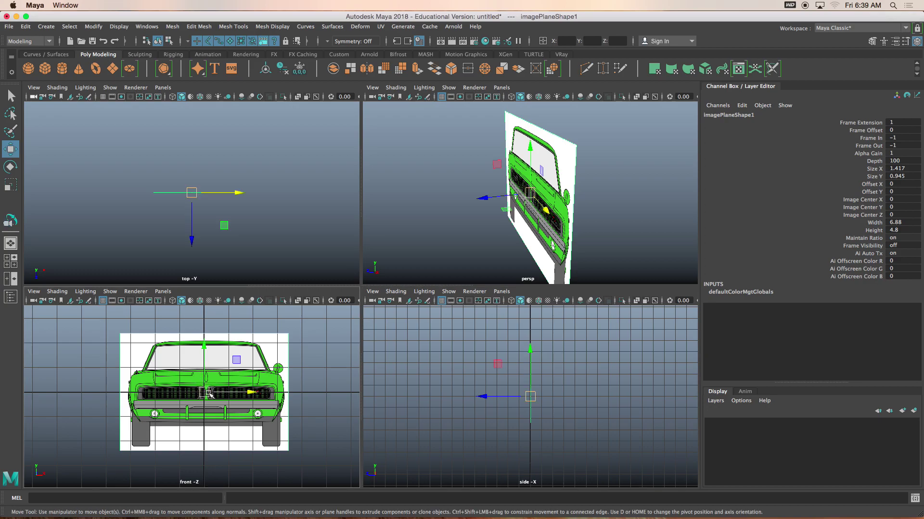
{"action": "scroll", "coordinate": [207, 393], "scroll_direction": "up", "scroll_amount": 1}
{"action": "left_click_drag", "start_coordinate": [207, 393], "coordinate": [203, 327]}
Step: Fine-tune the front image plane's position to about X -0.095 and Y 2.205, aligning the tires and car centre with the grid axes
{"action": "scroll", "coordinate": [216, 392], "scroll_direction": "up", "scroll_amount": 2}
{"action": "key", "text": "space"}
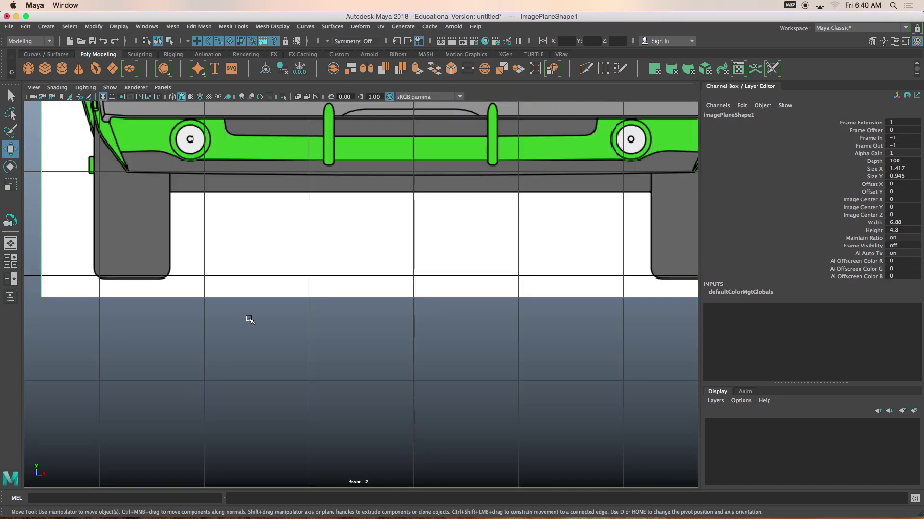
{"action": "middle_click_drag", "start_coordinate": [387, 275], "coordinate": [330, 382], "text": "alt"}
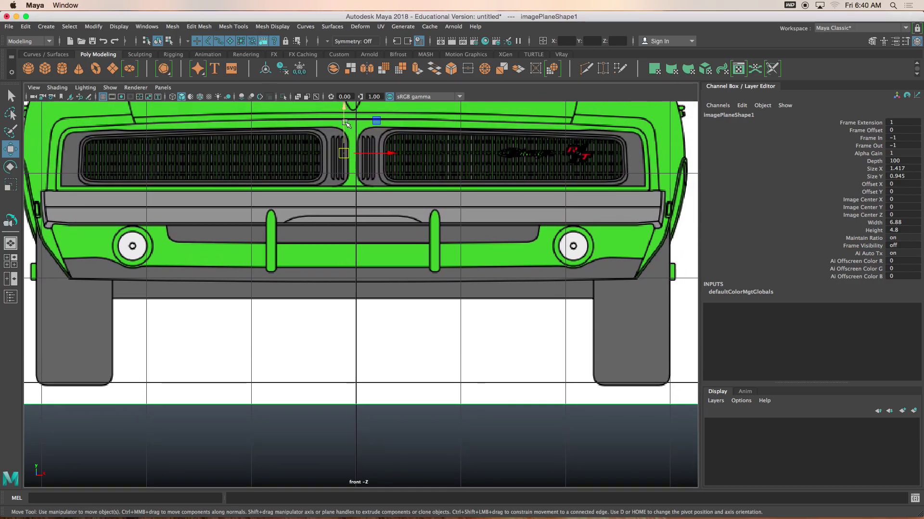
{"action": "left_click_drag", "start_coordinate": [345, 123], "coordinate": [345, 122]}
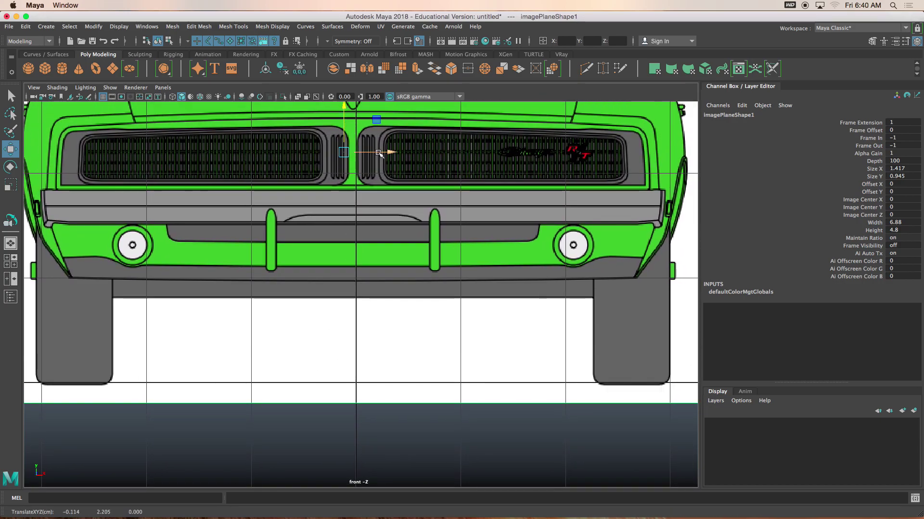
{"action": "left_click_drag", "start_coordinate": [379, 154], "coordinate": [382, 155]}
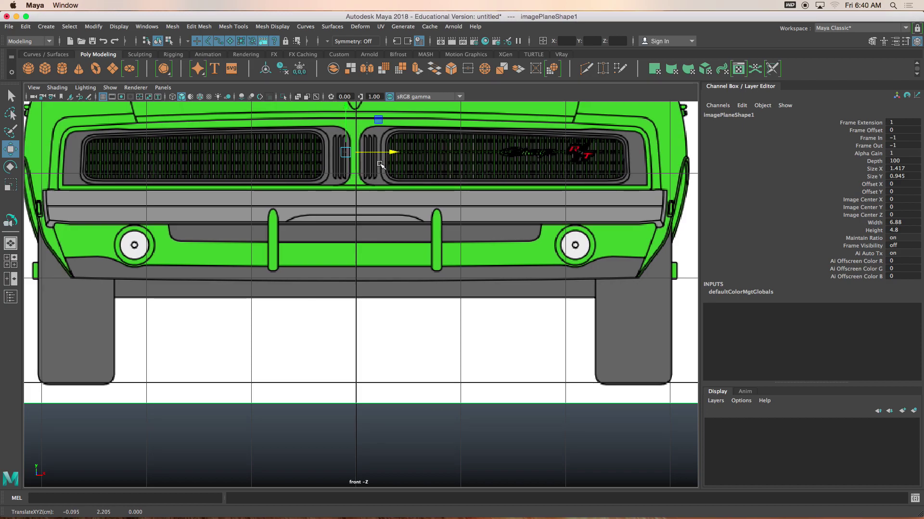
Step: Move the front image plane's pivot to the grid origin at 0, 0, 0, fine-tuning the plane to X -0.086 and Y 2.214
{"action": "key", "text": "d"}
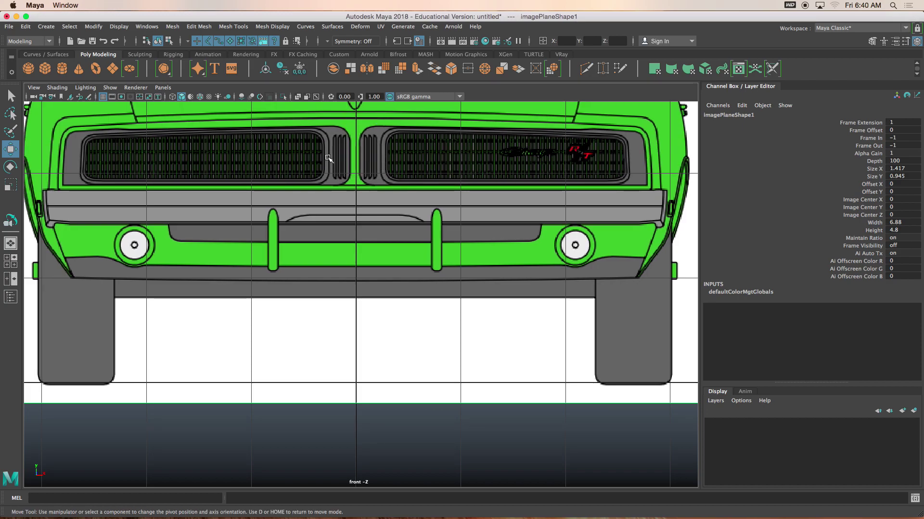
{"action": "key", "text": "d"}
{"action": "left_click", "coordinate": [356, 169]}
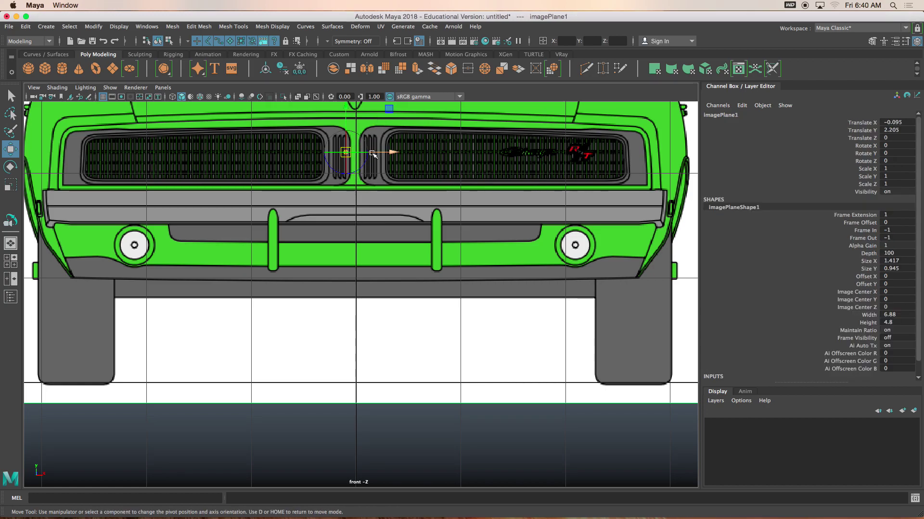
{"action": "left_click_drag", "start_coordinate": [374, 153], "coordinate": [386, 152]}
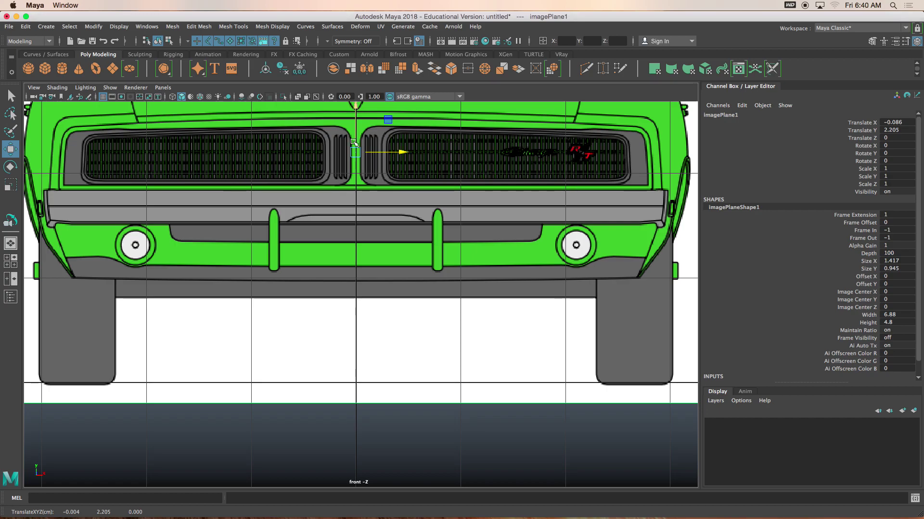
{"action": "left_click_drag", "start_coordinate": [355, 137], "coordinate": [353, 321]}
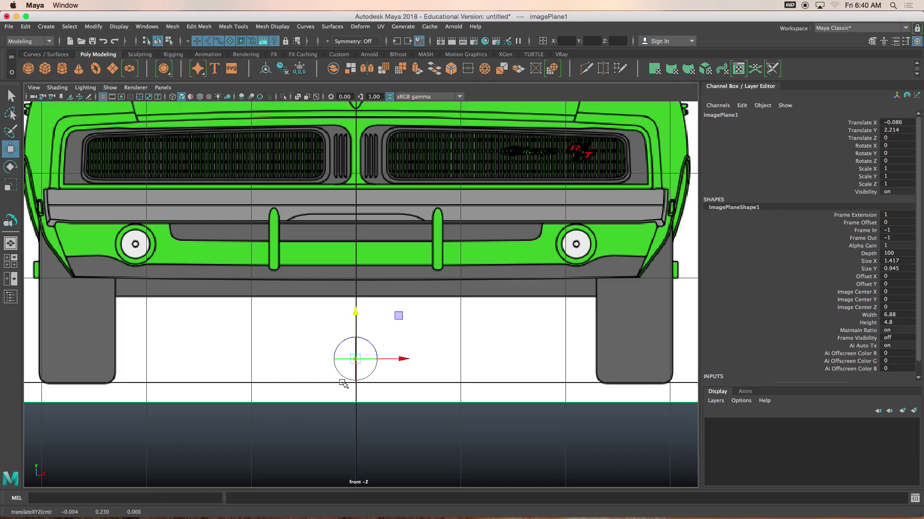
{"action": "left_click_drag", "start_coordinate": [356, 315], "coordinate": [356, 339]}
{"action": "key", "text": "d"}
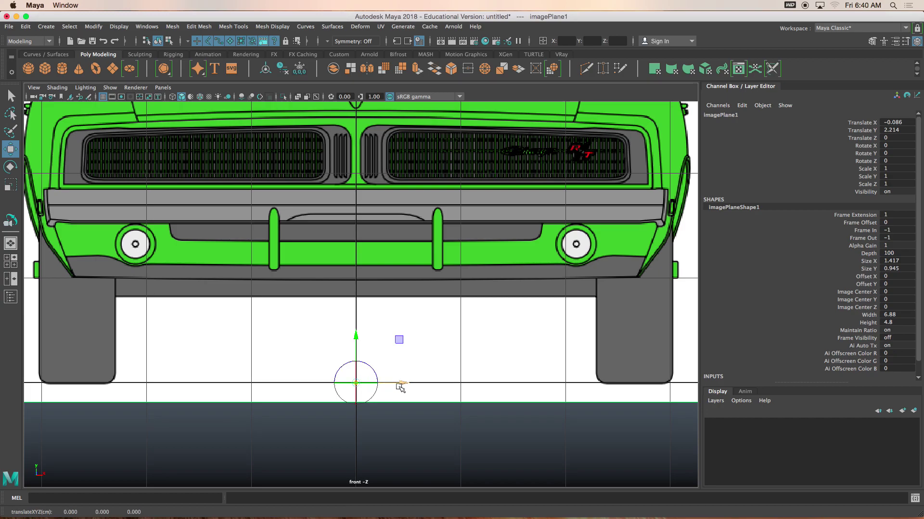
{"action": "key", "text": "d"}
Step: Try scaling the front image plane uniformly from its pivot, and undo the scaling
{"action": "key", "text": "r"}
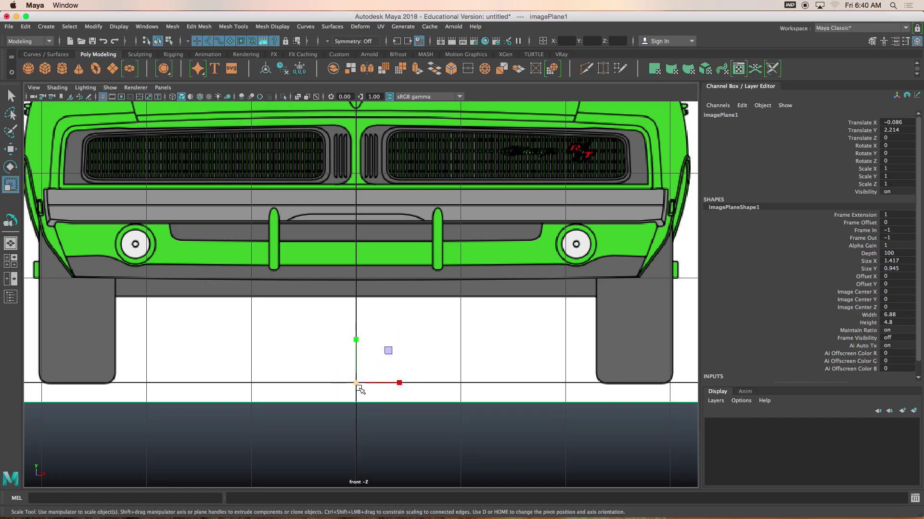
{"action": "mouse_move", "coordinate": [357, 383]}
{"action": "left_mouse_down"}
{"action": "mouse_move", "coordinate": [340, 384]}
{"action": "mouse_move", "coordinate": [454, 372]}
{"action": "mouse_move", "coordinate": [366, 384]}
{"action": "left_mouse_up"}
{"action": "key", "text": "super+z"}
Step: Show the grid in the top view and import the 1Top image there as an image plane
{"action": "key", "text": "space"}
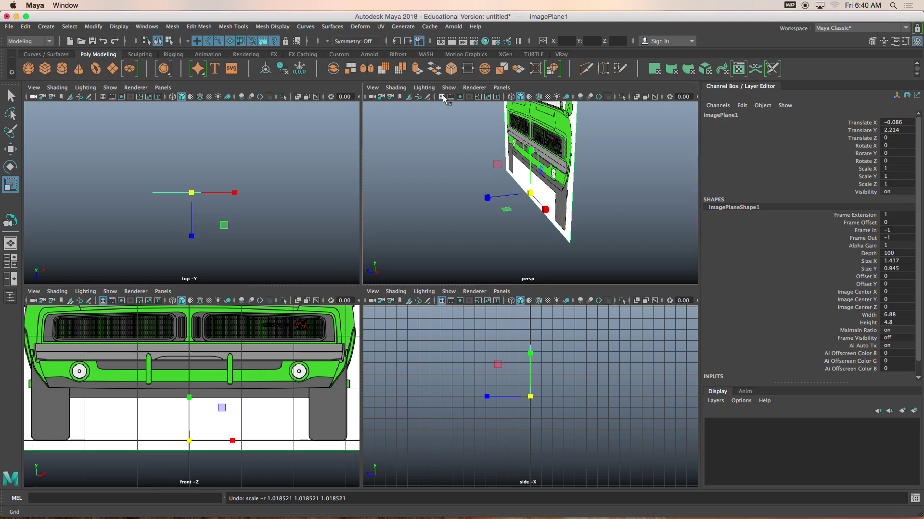
{"action": "mouse_move", "coordinate": [500, 187]}
{"action": "left_mouse_down", "text": "alt"}
{"action": "mouse_move", "coordinate": [476, 190]}
{"action": "mouse_move", "coordinate": [494, 192]}
{"action": "left_mouse_up", "text": "alt"}
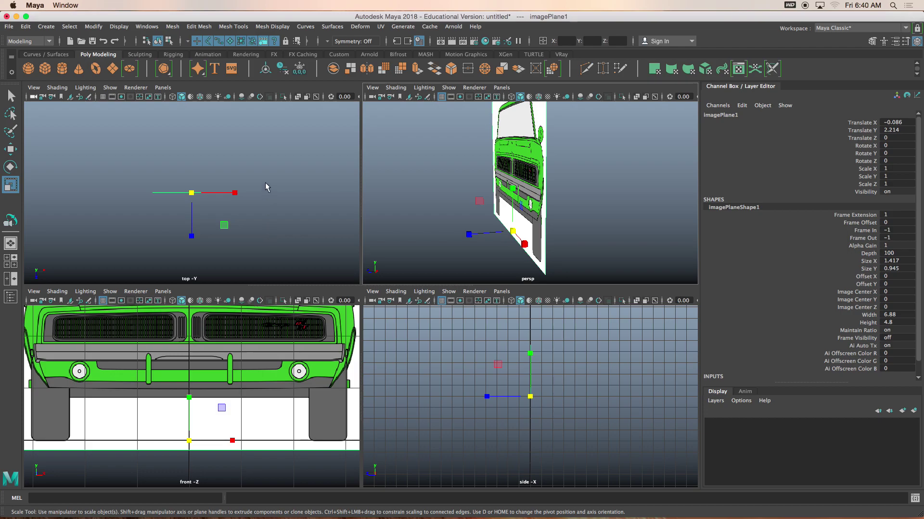
{"action": "left_click", "coordinate": [102, 97]}
{"action": "left_click", "coordinate": [33, 87]}
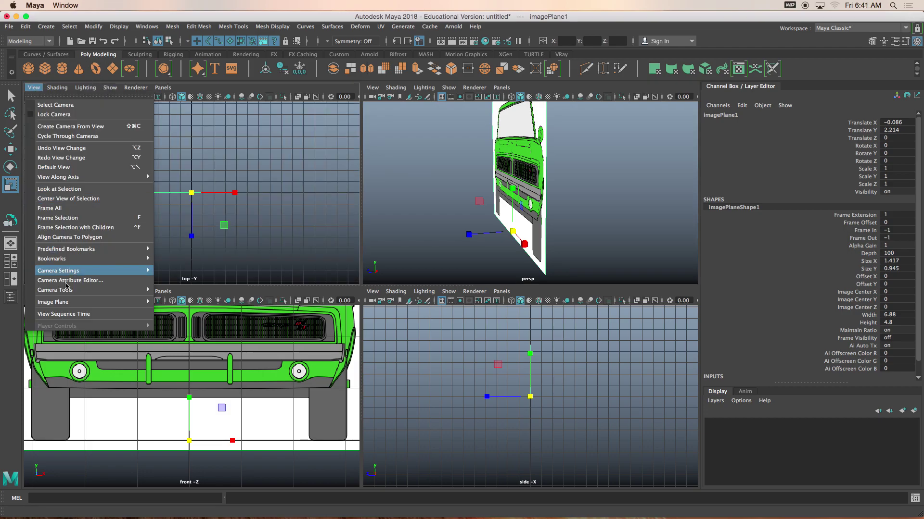
{"action": "mouse_move", "coordinate": [74, 300]}
{"action": "left_click", "coordinate": [185, 310]}
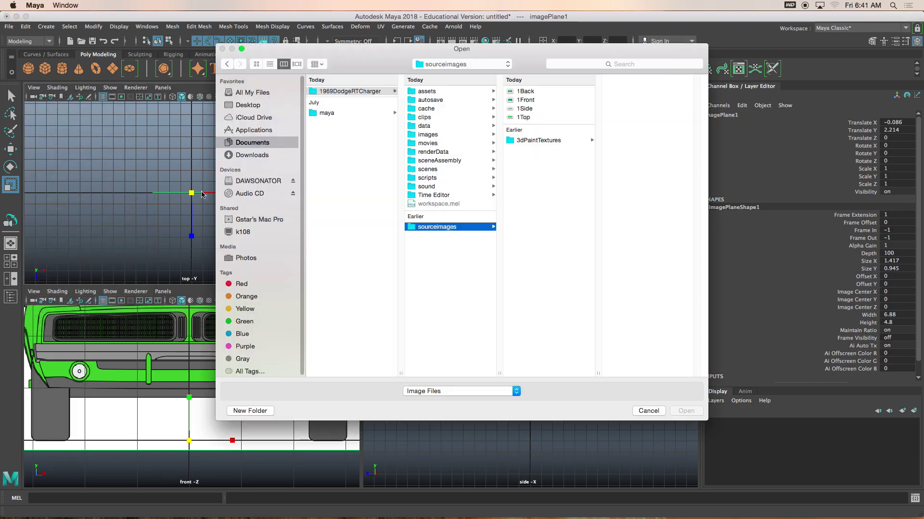
{"action": "left_click", "coordinate": [521, 117]}
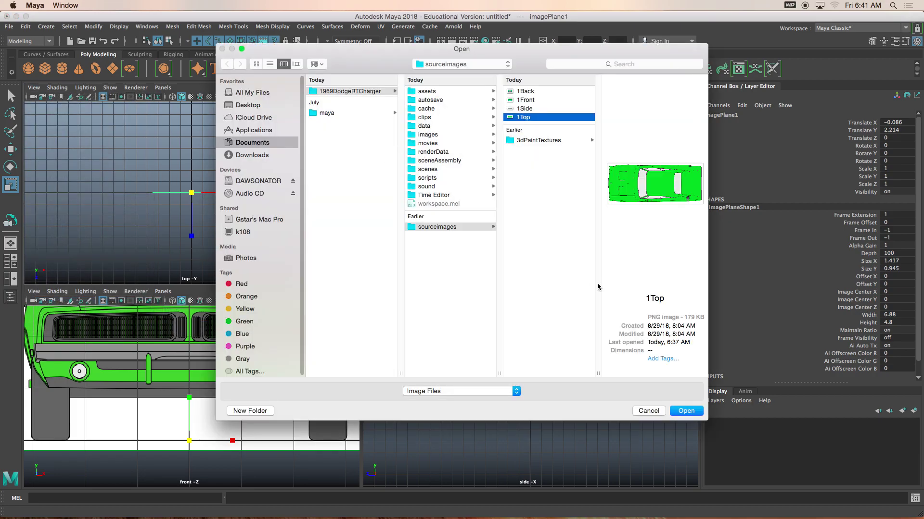
{"action": "left_click", "coordinate": [680, 411]}
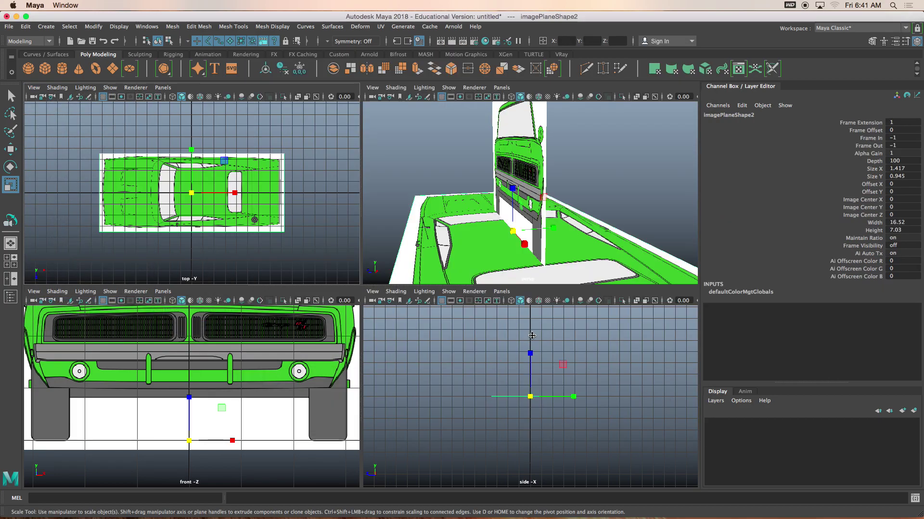
Step: Select the top-view car image plane and set its Rotate Y to 90 so the car runs along the Z axis
{"action": "middle_click_drag", "start_coordinate": [207, 226], "coordinate": [198, 179], "text": "alt"}
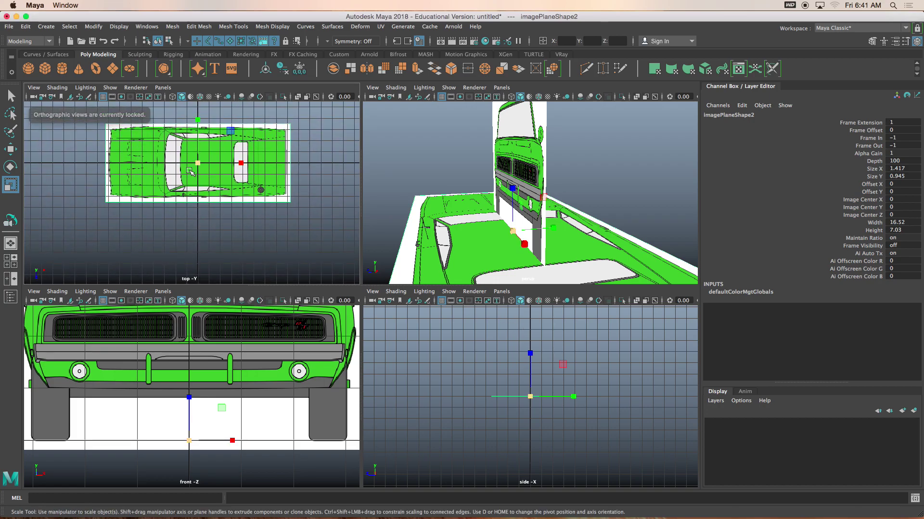
{"action": "key", "text": "e"}
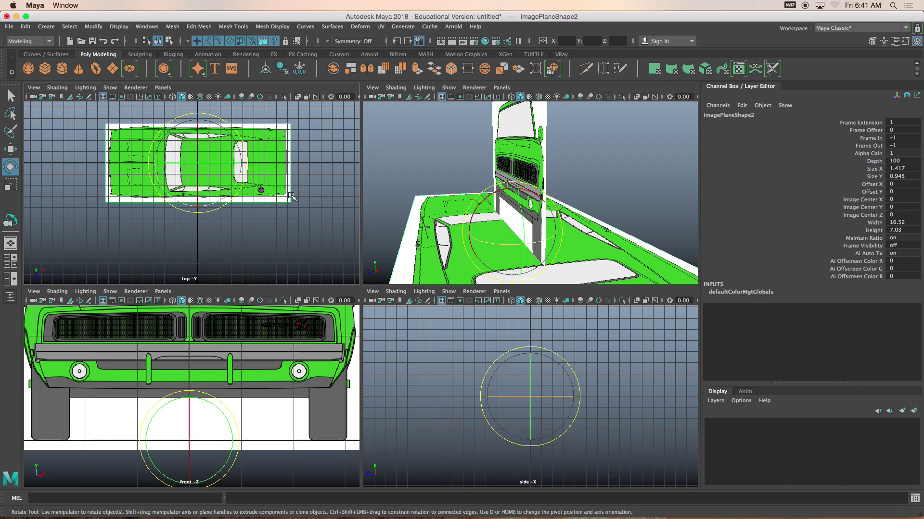
{"action": "left_click", "coordinate": [302, 220]}
{"action": "left_click", "coordinate": [279, 153]}
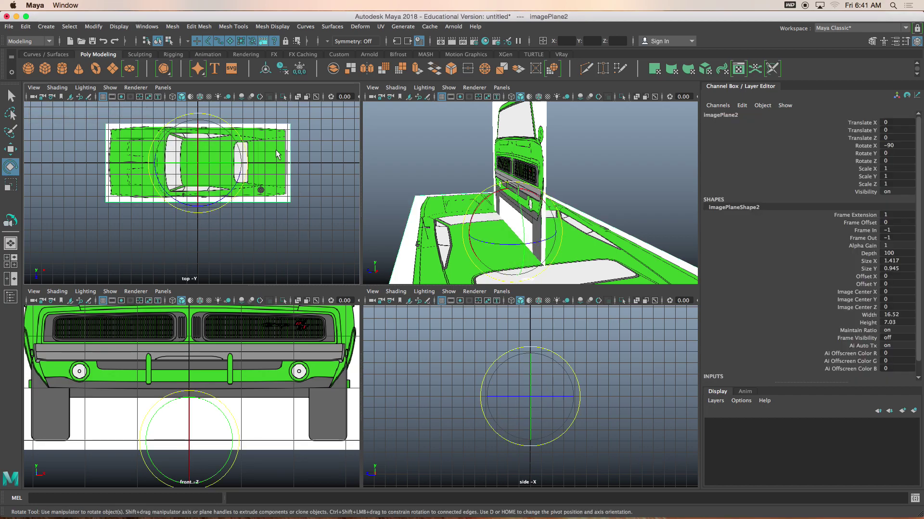
{"action": "double_click", "coordinate": [886, 153]}
{"action": "key", "text": "Return"}
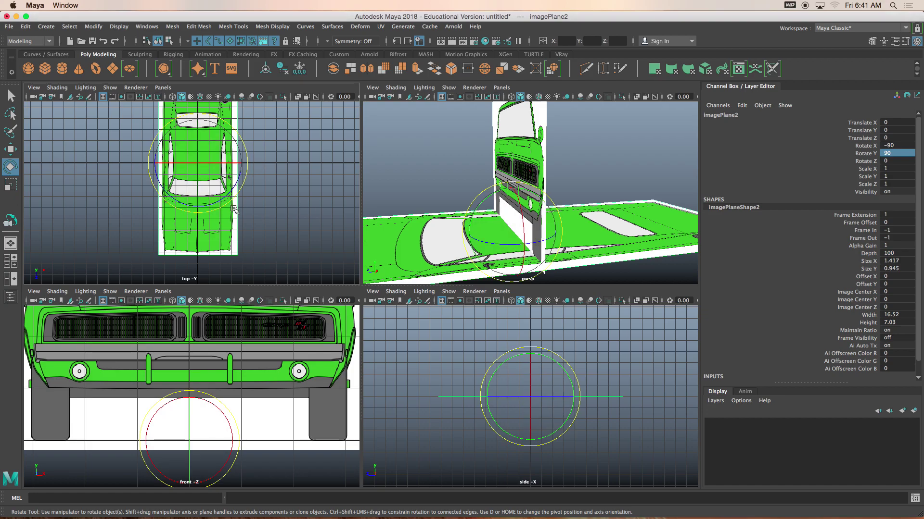
Step: Change the colour of the grid axes from black to yellow in the grid options and apply it
{"action": "key", "text": "space"}
{"action": "scroll", "coordinate": [327, 274], "scroll_direction": "up", "scroll_amount": 5}
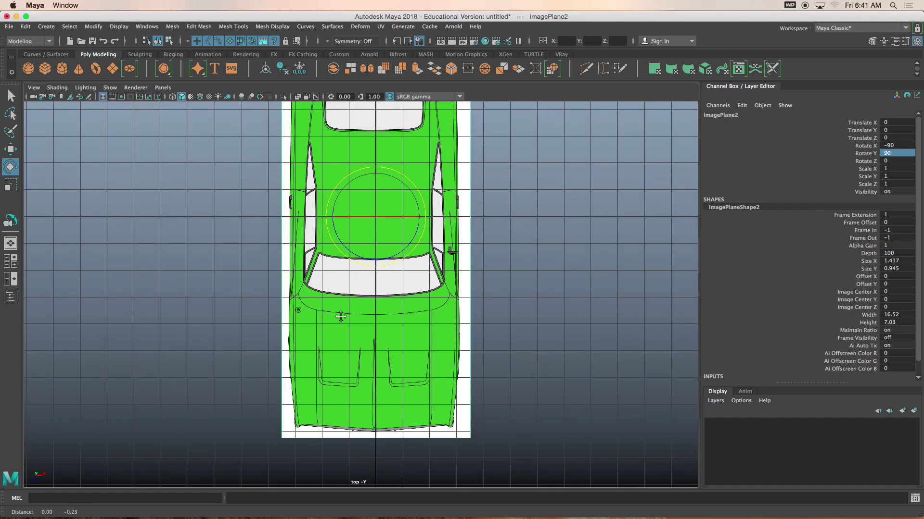
{"action": "scroll", "coordinate": [331, 258], "scroll_direction": "up", "scroll_amount": 3}
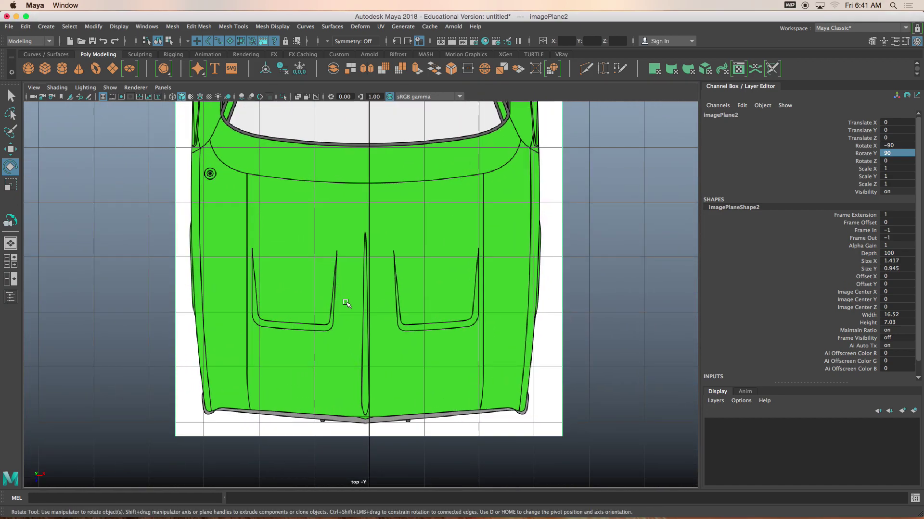
{"action": "middle_click_drag", "start_coordinate": [345, 302], "coordinate": [365, 192], "text": "alt"}
{"action": "scroll", "coordinate": [389, 331], "scroll_direction": "up", "scroll_amount": 5}
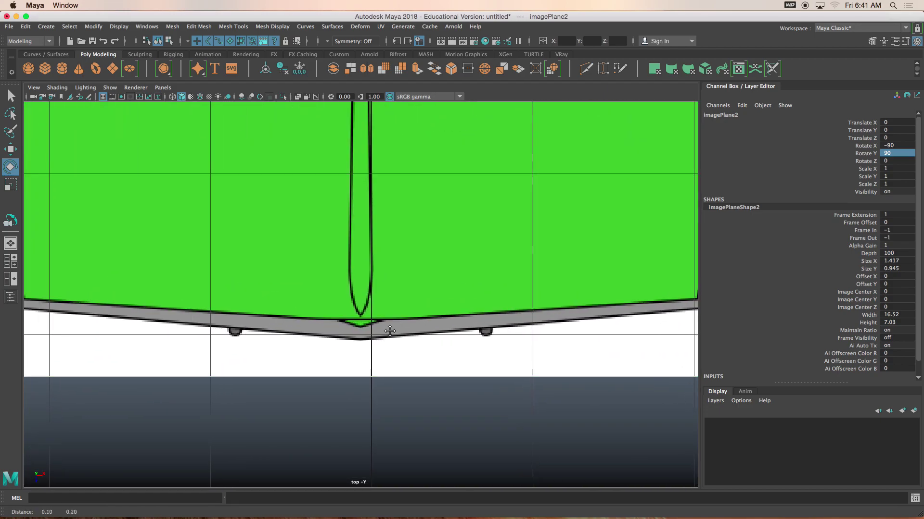
{"action": "middle_click_drag", "start_coordinate": [371, 379], "coordinate": [358, 381], "text": "alt"}
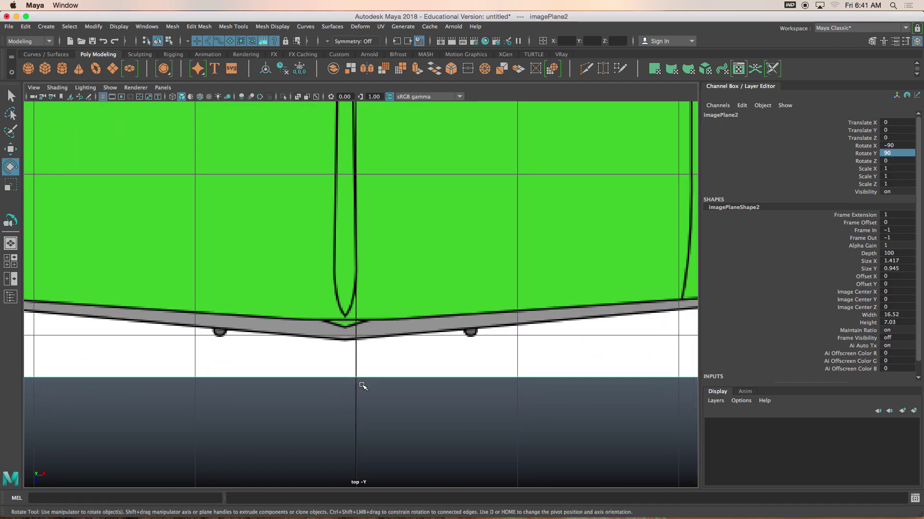
{"action": "left_click", "coordinate": [119, 26]}
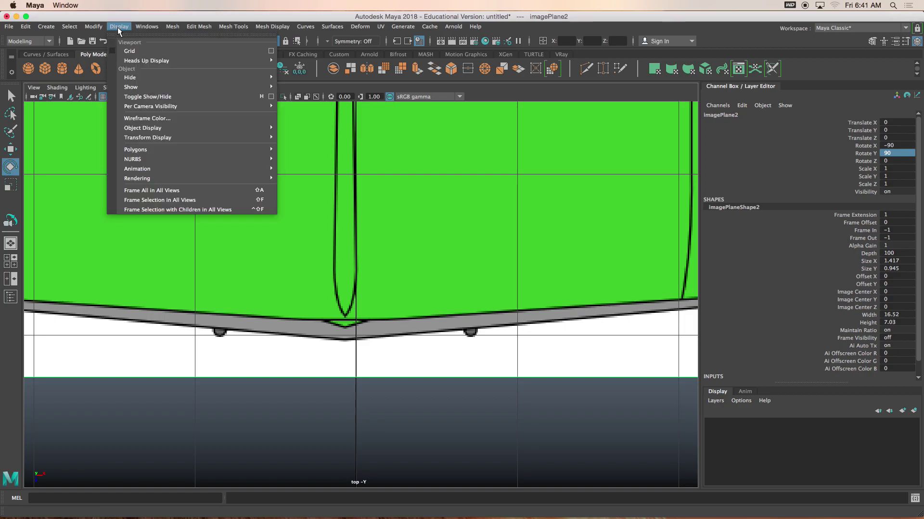
{"action": "left_click", "coordinate": [271, 52]}
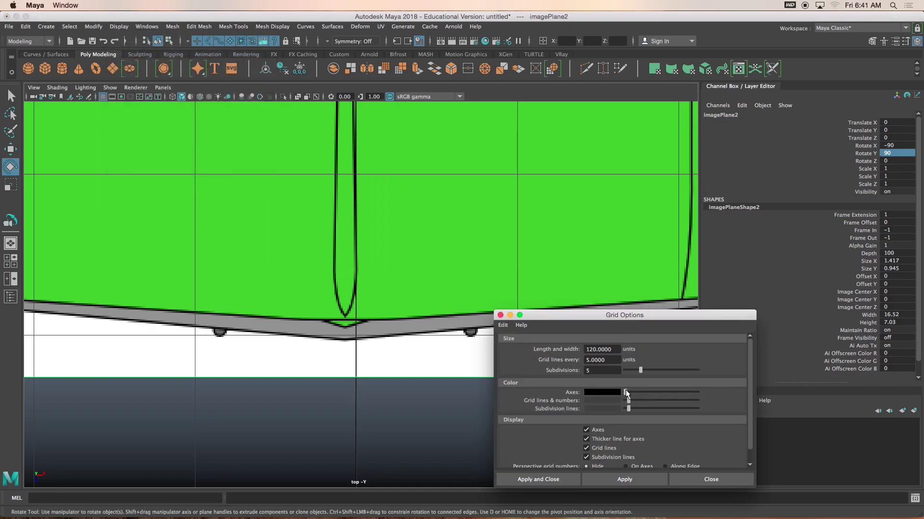
{"action": "left_click_drag", "start_coordinate": [625, 391], "coordinate": [677, 393]}
{"action": "left_click", "coordinate": [600, 477]}
{"action": "left_click", "coordinate": [500, 315]}
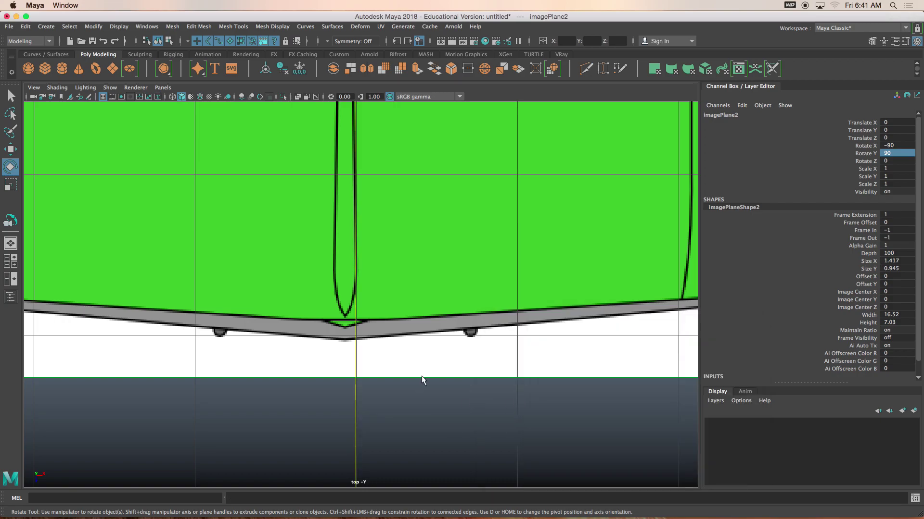
Step: Move the top image plane to about X 0.066, aligning the hood's centre line with the grid axis
{"action": "scroll", "coordinate": [421, 376], "scroll_direction": "down", "scroll_amount": 5}
{"action": "scroll", "coordinate": [422, 376], "scroll_direction": "up", "scroll_amount": 4}
{"action": "scroll", "coordinate": [404, 440], "scroll_direction": "down", "scroll_amount": 2}
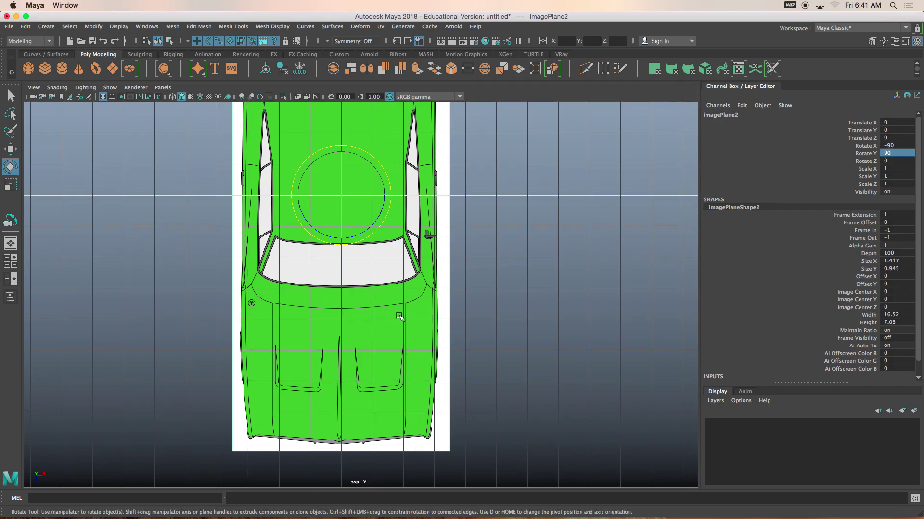
{"action": "scroll", "coordinate": [398, 315], "scroll_direction": "up", "scroll_amount": 2}
{"action": "key", "text": "w"}
{"action": "scroll", "coordinate": [395, 348], "scroll_direction": "up", "scroll_amount": 5}
{"action": "scroll", "coordinate": [381, 241], "scroll_direction": "down", "scroll_amount": 3}
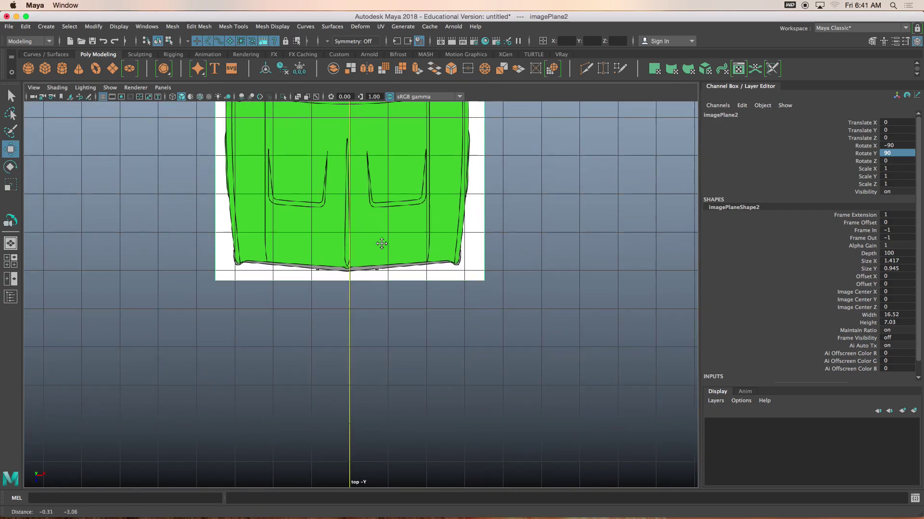
{"action": "scroll", "coordinate": [382, 243], "scroll_direction": "up", "scroll_amount": 6}
{"action": "middle_click_drag", "start_coordinate": [316, 258], "coordinate": [316, 331], "text": "alt"}
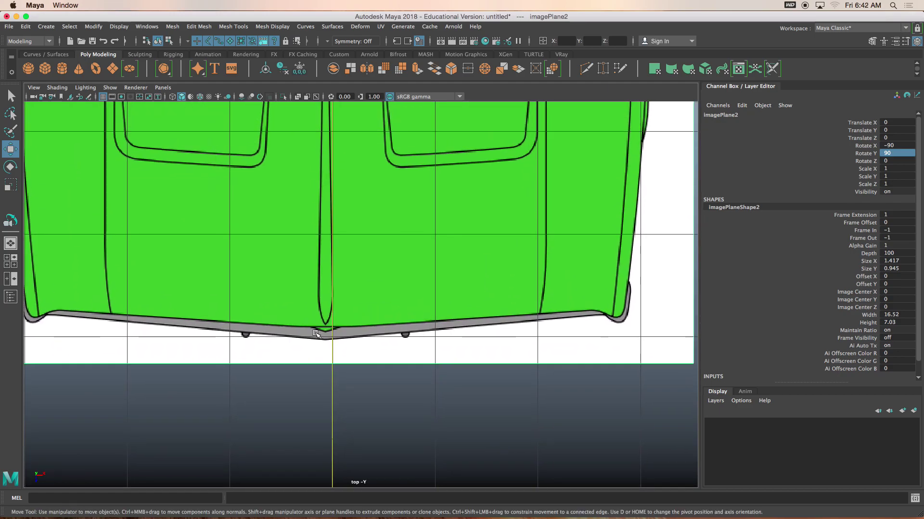
{"action": "middle_click_drag", "start_coordinate": [315, 216], "coordinate": [317, 262], "text": "alt"}
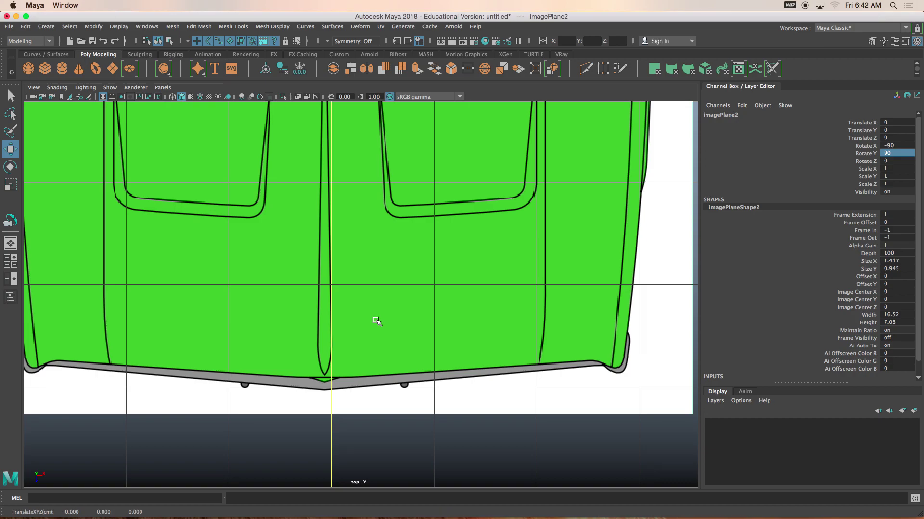
{"action": "middle_click_drag", "start_coordinate": [377, 321], "coordinate": [383, 321]}
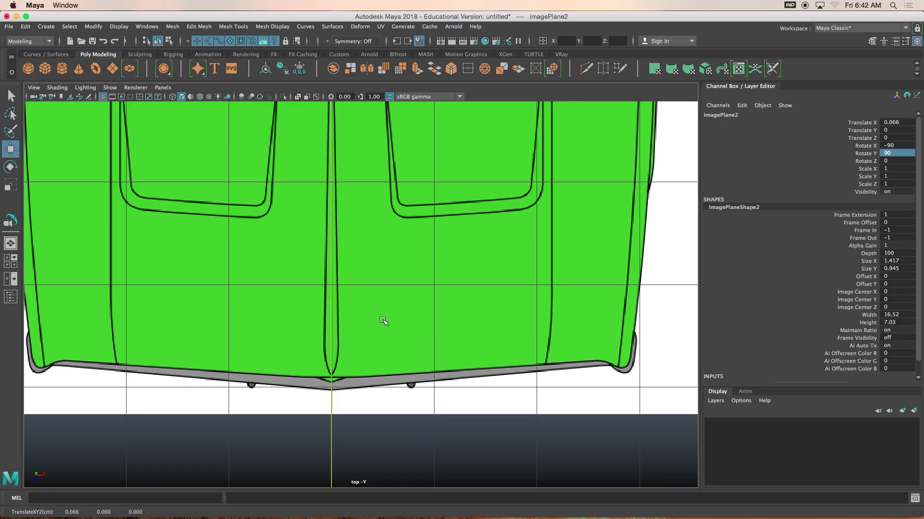
Step: Import the 1Side image from sourceimages as an image plane in the side view
{"action": "scroll", "coordinate": [384, 321], "scroll_direction": "down", "scroll_amount": 5}
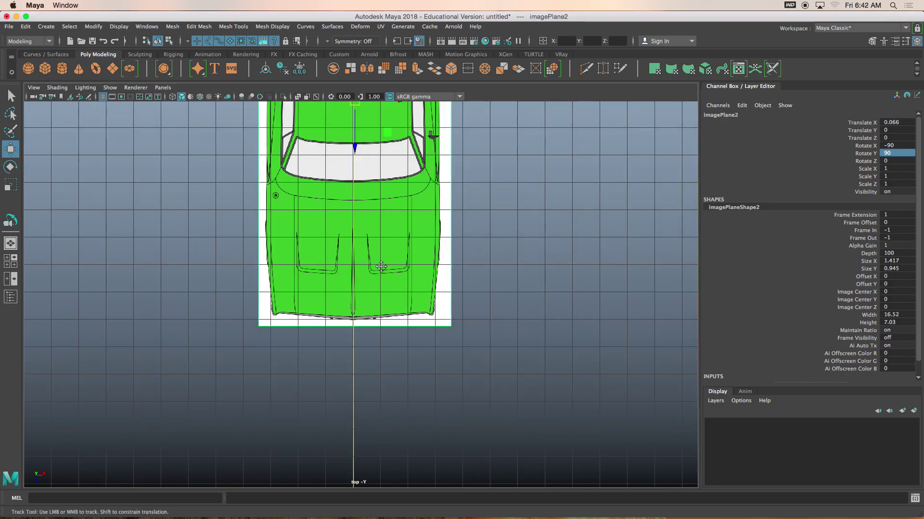
{"action": "key", "text": "space"}
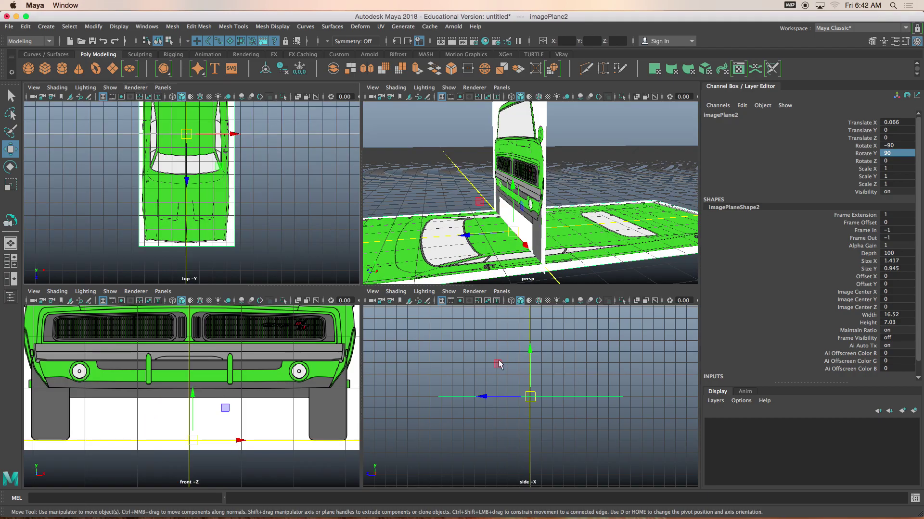
{"action": "key", "text": "space"}
{"action": "scroll", "coordinate": [406, 324], "scroll_direction": "up", "scroll_amount": 4}
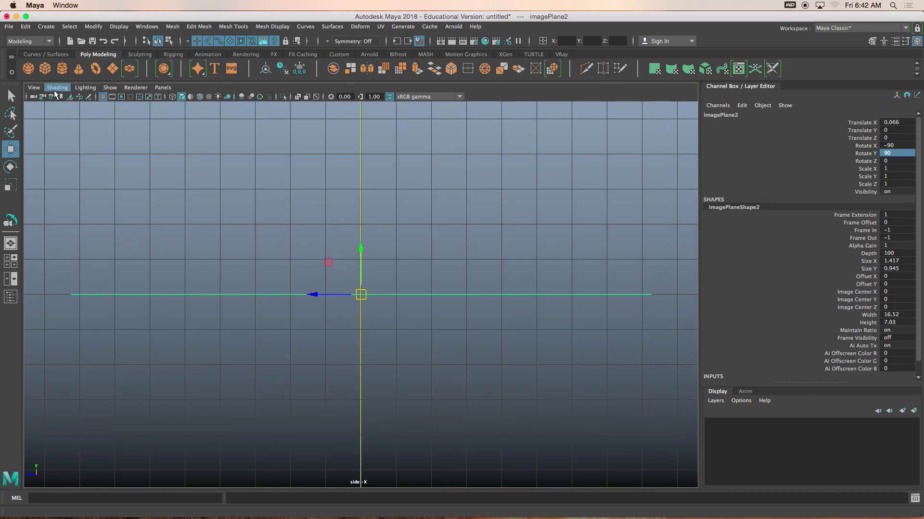
{"action": "left_click", "coordinate": [34, 88]}
{"action": "mouse_move", "coordinate": [83, 302]}
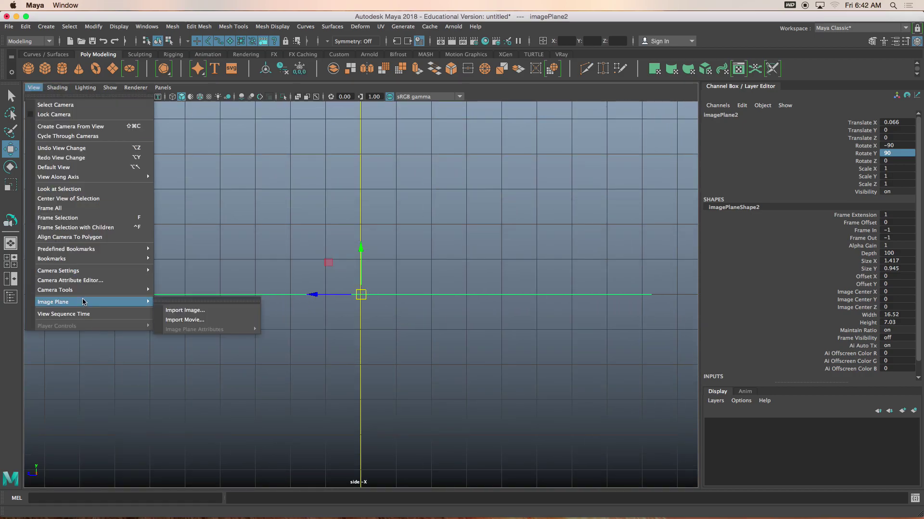
{"action": "left_click", "coordinate": [184, 311]}
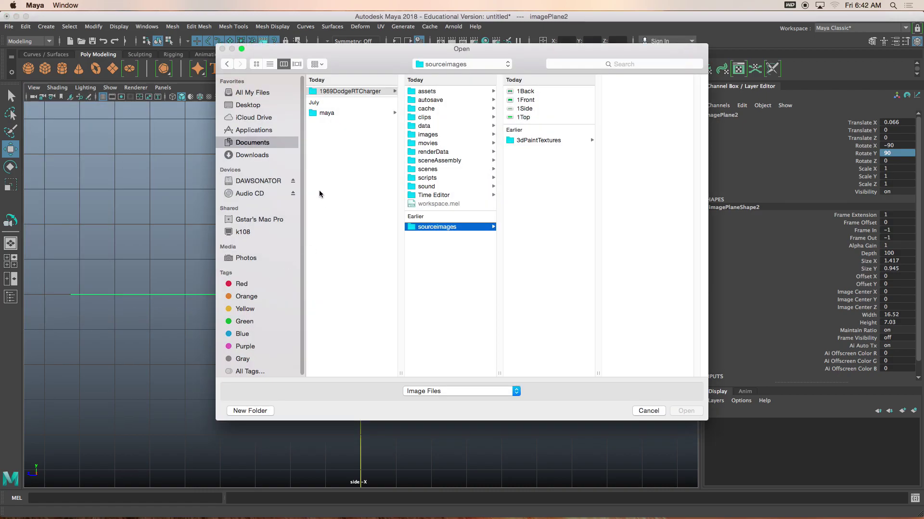
{"action": "left_click", "coordinate": [528, 110]}
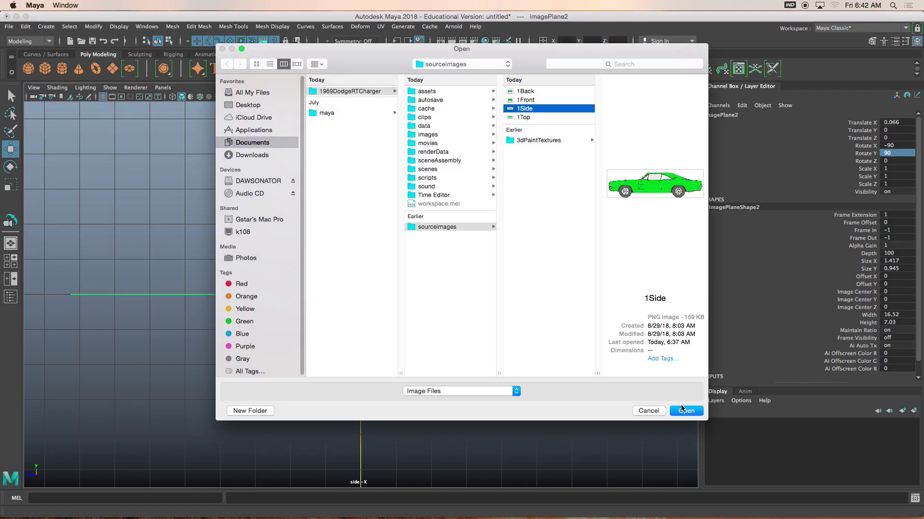
{"action": "left_click", "coordinate": [684, 410]}
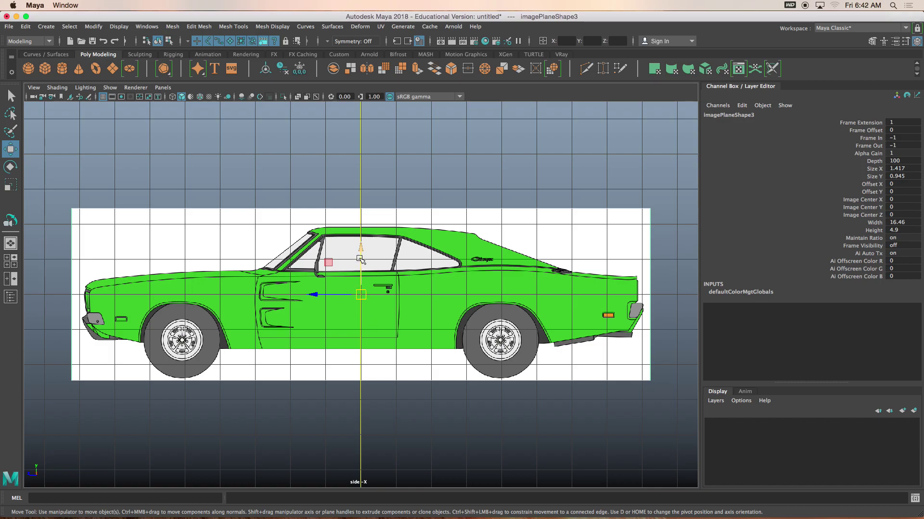
Step: Raise the side image plane to about Y 2.514 in the side view, bringing the tires up to the ground line
{"action": "scroll", "coordinate": [360, 261], "scroll_direction": "up", "scroll_amount": 3}
{"action": "left_click_drag", "start_coordinate": [361, 264], "coordinate": [364, 136]}
{"action": "scroll", "coordinate": [364, 136], "scroll_direction": "down", "scroll_amount": 5}
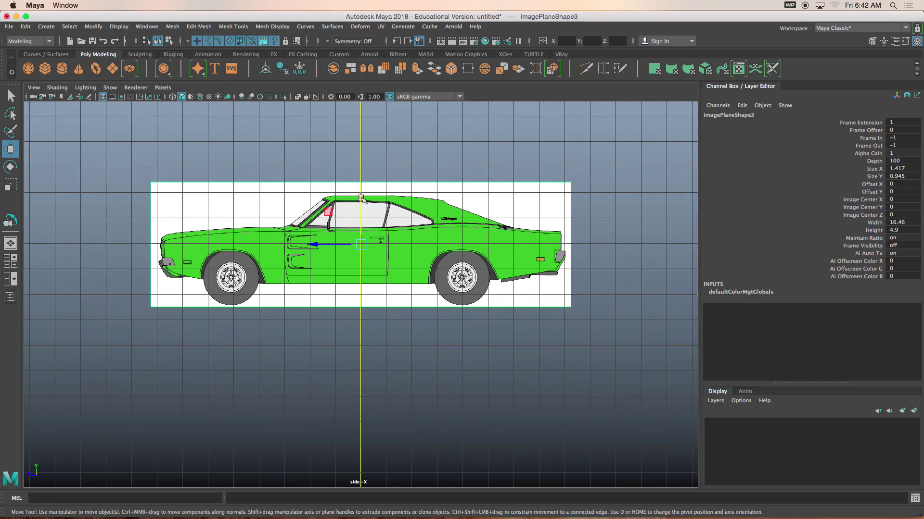
{"action": "mouse_move", "coordinate": [361, 198]}
{"action": "left_mouse_down"}
{"action": "mouse_move", "coordinate": [361, 149]}
{"action": "mouse_move", "coordinate": [361, 185]}
{"action": "left_mouse_up"}
Step: Lower the side image plane to about Y 2.39 in the perspective view, matching its height to the front image plane
{"action": "key", "text": "space"}
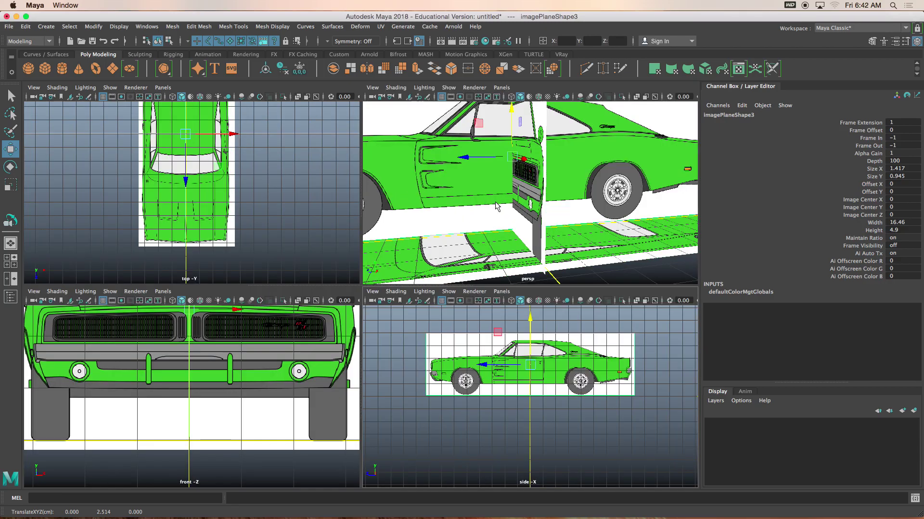
{"action": "key", "text": "space"}
{"action": "mouse_move", "coordinate": [491, 207]}
{"action": "left_mouse_down", "text": "alt"}
{"action": "mouse_move", "coordinate": [454, 210]}
{"action": "mouse_move", "coordinate": [484, 208]}
{"action": "left_mouse_up", "text": "alt"}
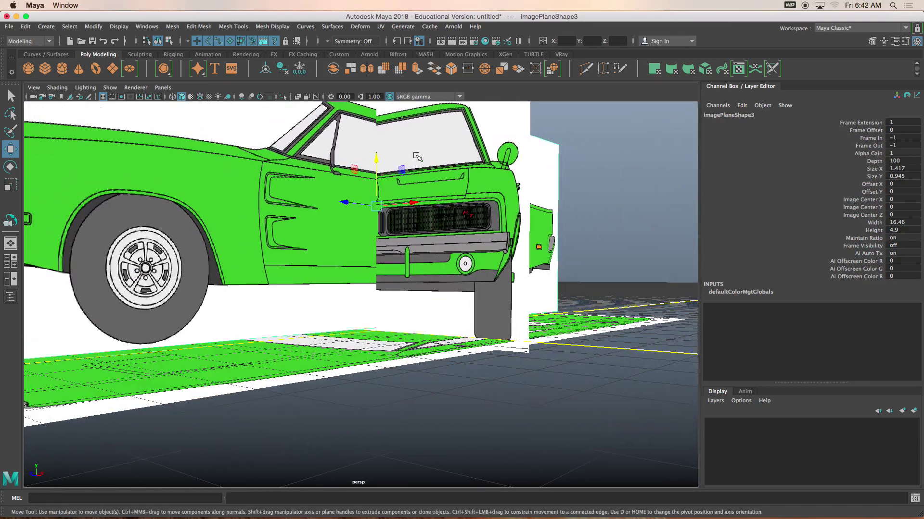
{"action": "left_click_drag", "start_coordinate": [376, 158], "coordinate": [378, 165]}
{"action": "right_click_drag", "start_coordinate": [378, 165], "coordinate": [435, 239], "text": "alt"}
{"action": "middle_click_drag", "start_coordinate": [435, 239], "coordinate": [442, 301], "text": "alt"}
{"action": "left_click_drag", "start_coordinate": [512, 130], "coordinate": [513, 136]}
{"action": "key", "text": "f"}
{"action": "left_click_drag", "start_coordinate": [463, 320], "coordinate": [456, 390], "text": "alt"}
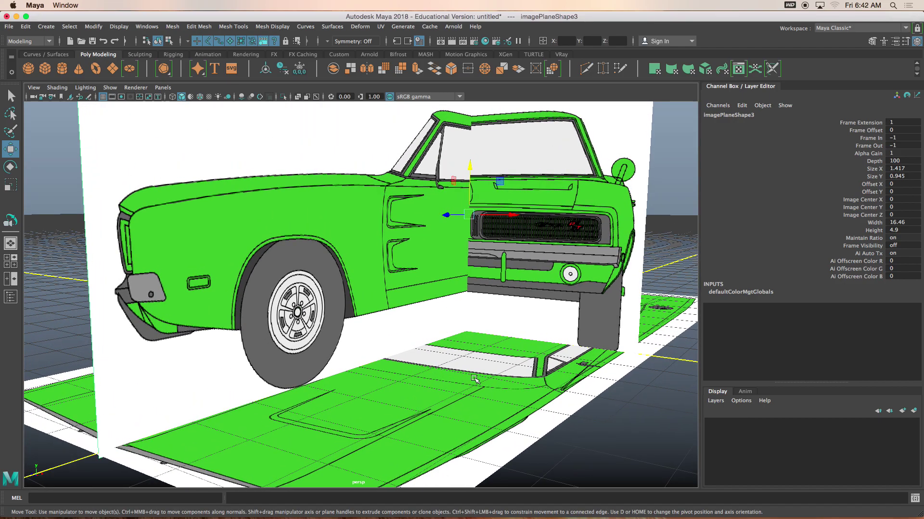
{"action": "left_click_drag", "start_coordinate": [509, 319], "coordinate": [478, 319], "text": "alt"}
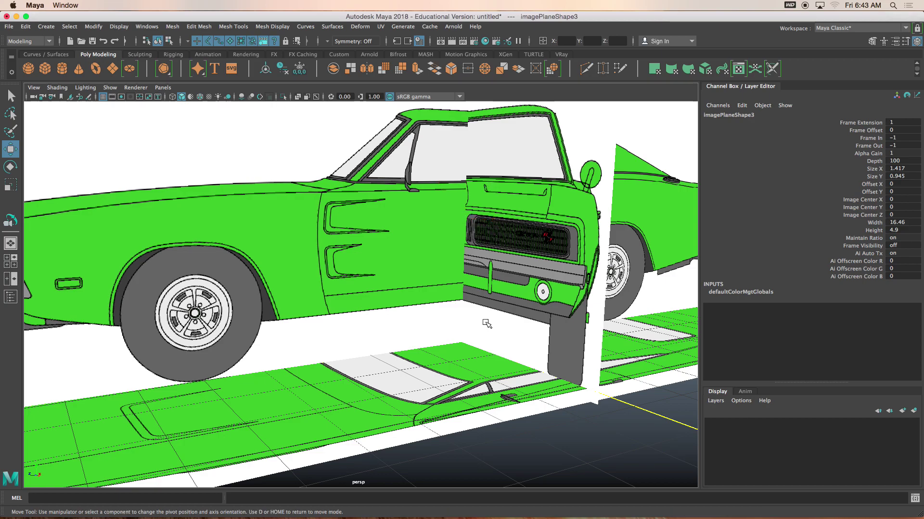
Step: Lower the side image plane's pivot from its centre to near the ground line in the side view
{"action": "key", "text": "d"}
{"action": "key", "text": "d"}
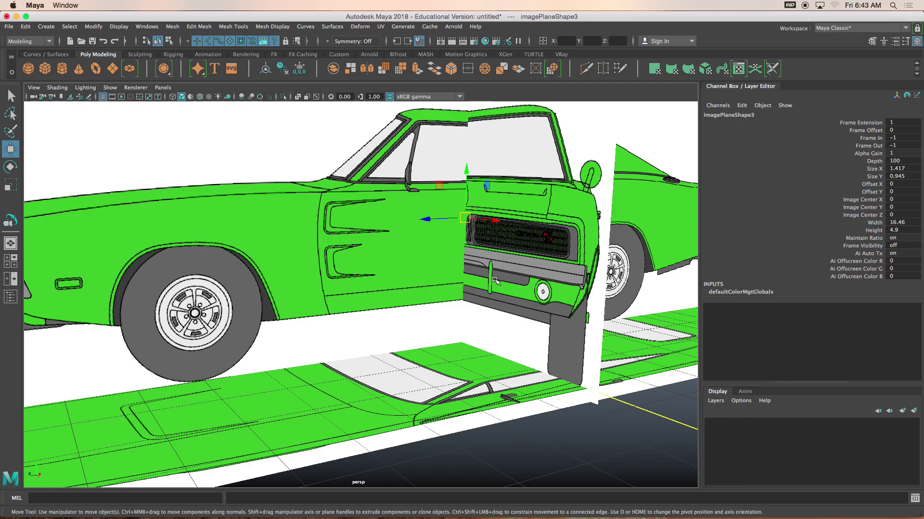
{"action": "key", "text": "space"}
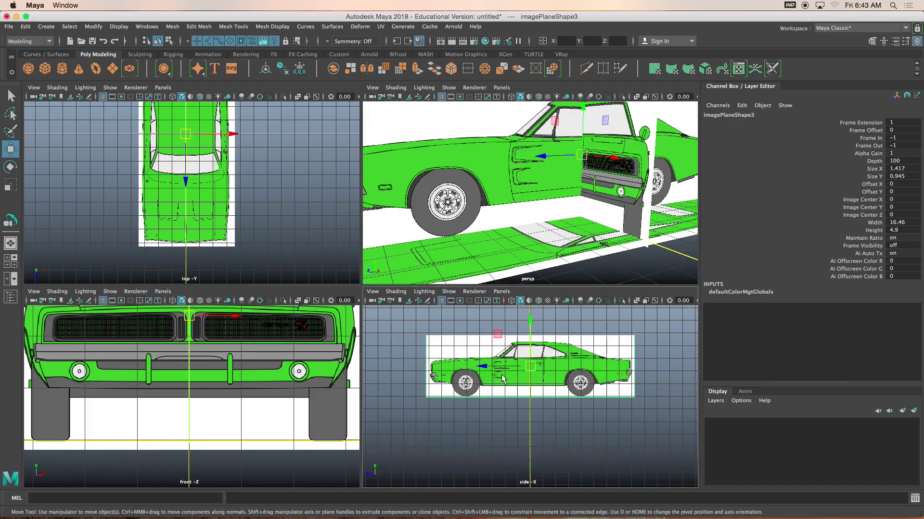
{"action": "key", "text": "space"}
{"action": "key", "text": "d"}
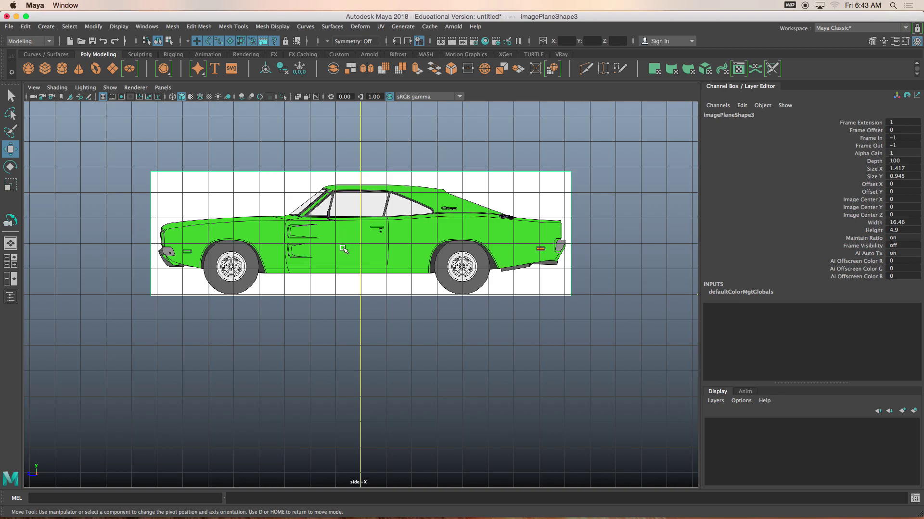
{"action": "left_click", "coordinate": [338, 159]}
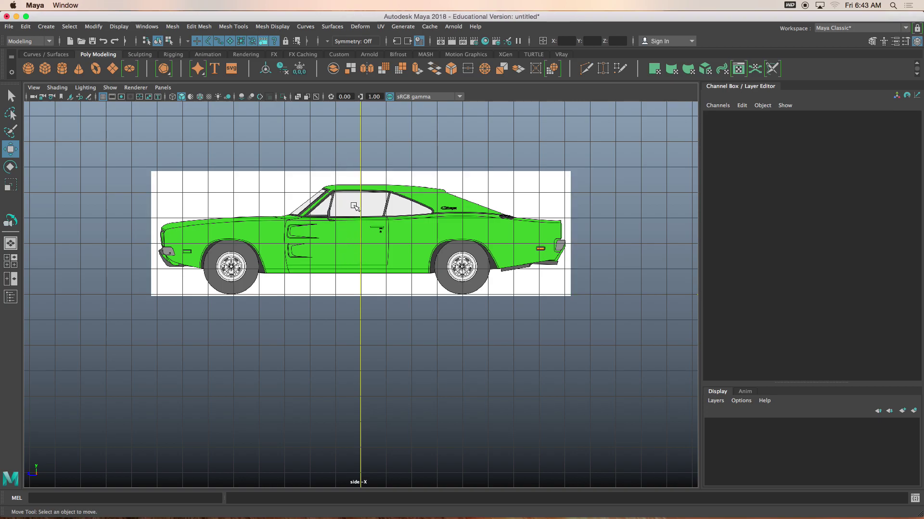
{"action": "left_click", "coordinate": [343, 217]}
{"action": "key", "text": "d"}
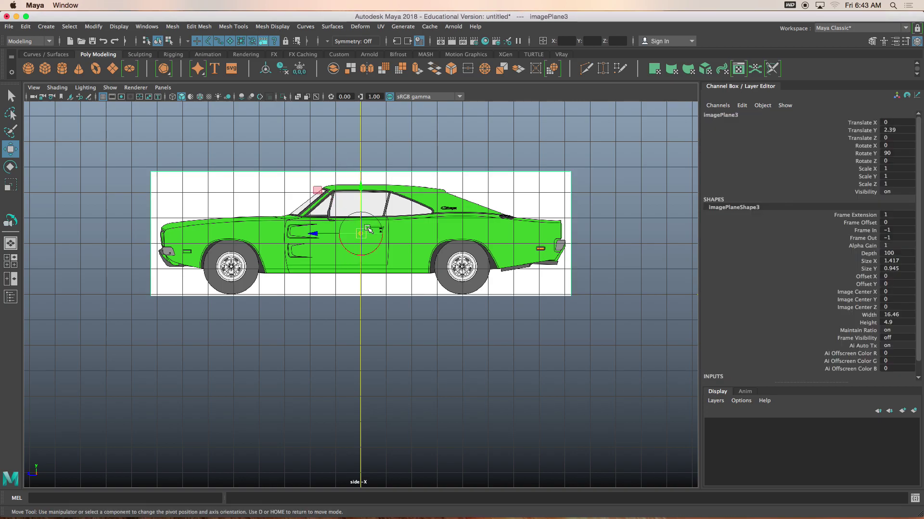
{"action": "scroll", "coordinate": [361, 215], "scroll_direction": "up", "scroll_amount": 4}
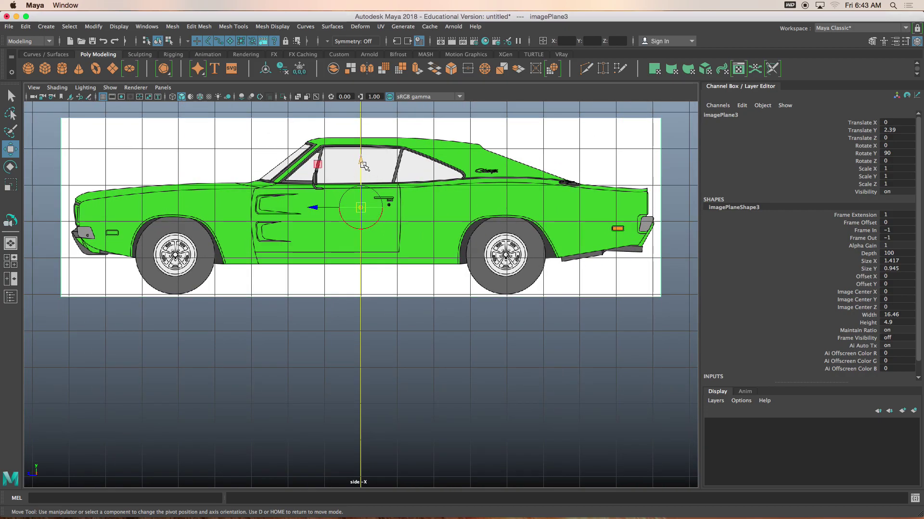
{"action": "left_click_drag", "start_coordinate": [362, 163], "coordinate": [358, 248]}
{"action": "scroll", "coordinate": [358, 249], "scroll_direction": "up", "scroll_amount": 3}
{"action": "scroll", "coordinate": [360, 254], "scroll_direction": "up", "scroll_amount": 1}
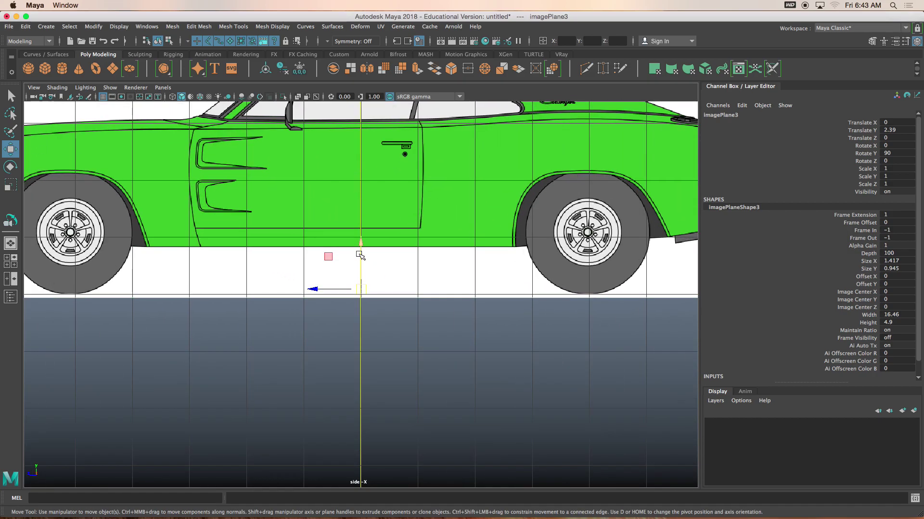
Step: Fine-tune the side image plane's pivot so it sits on the ground line under the tires
{"action": "key", "text": "d"}
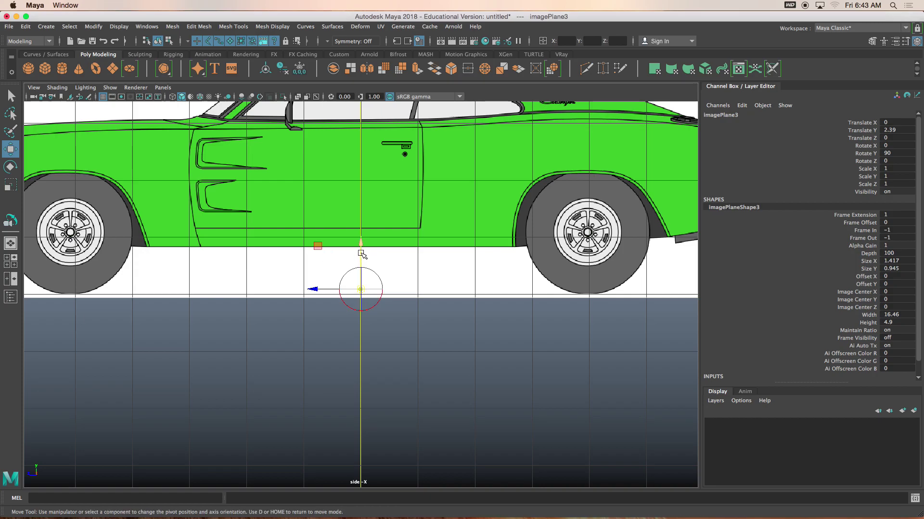
{"action": "left_click_drag", "start_coordinate": [360, 253], "coordinate": [360, 259]}
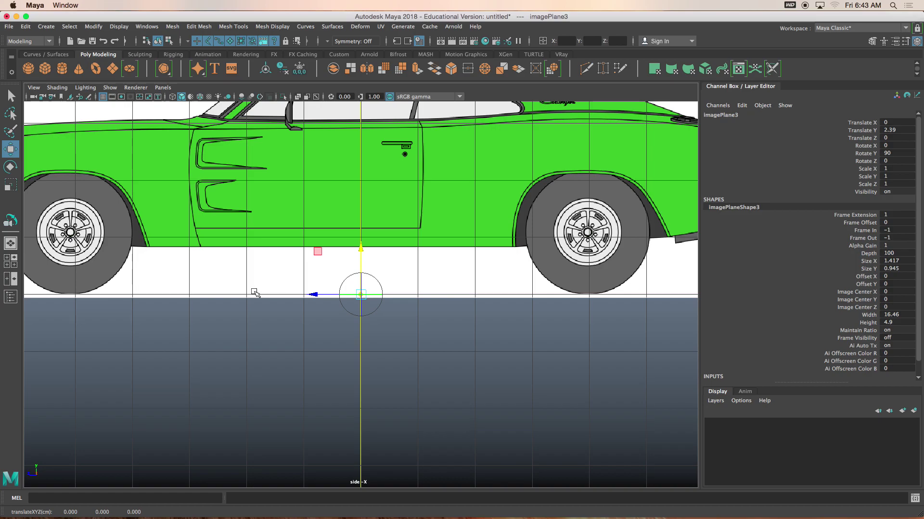
{"action": "middle_click_drag", "start_coordinate": [201, 304], "coordinate": [367, 309], "text": "alt"}
{"action": "scroll", "coordinate": [298, 310], "scroll_direction": "up", "scroll_amount": 6}
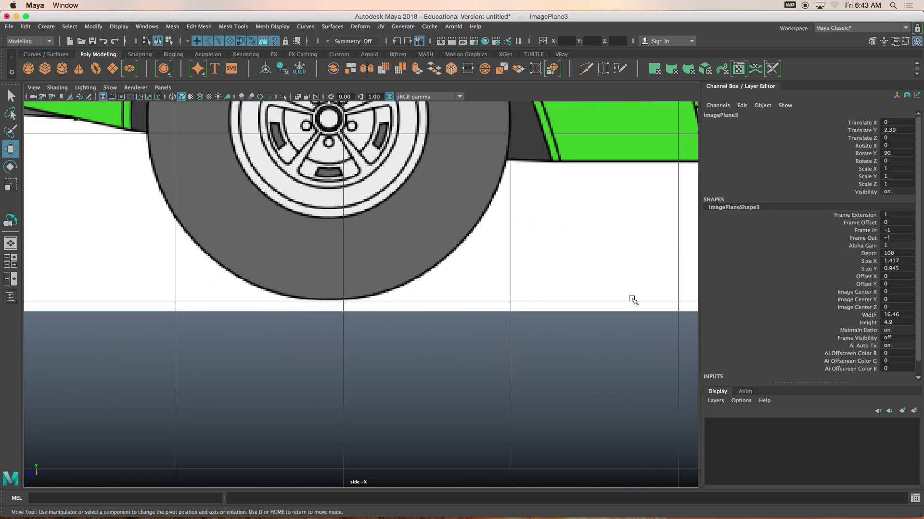
{"action": "scroll", "coordinate": [536, 303], "scroll_direction": "down", "scroll_amount": 6}
Step: Slide the front image plane to about Z 1.495 in the perspective view to compare its windshield and roof with the side image
{"action": "key", "text": "space"}
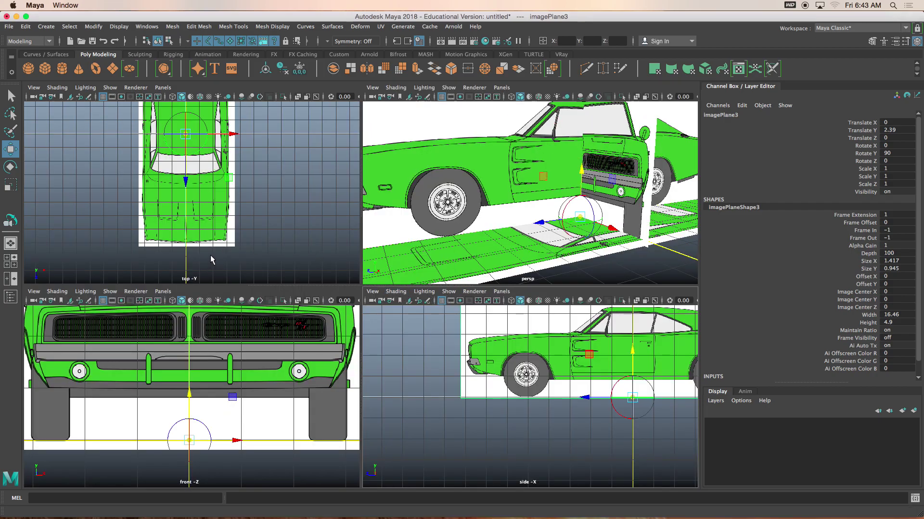
{"action": "left_click", "coordinate": [216, 233]}
{"action": "scroll", "coordinate": [420, 254], "scroll_direction": "down", "scroll_amount": 5}
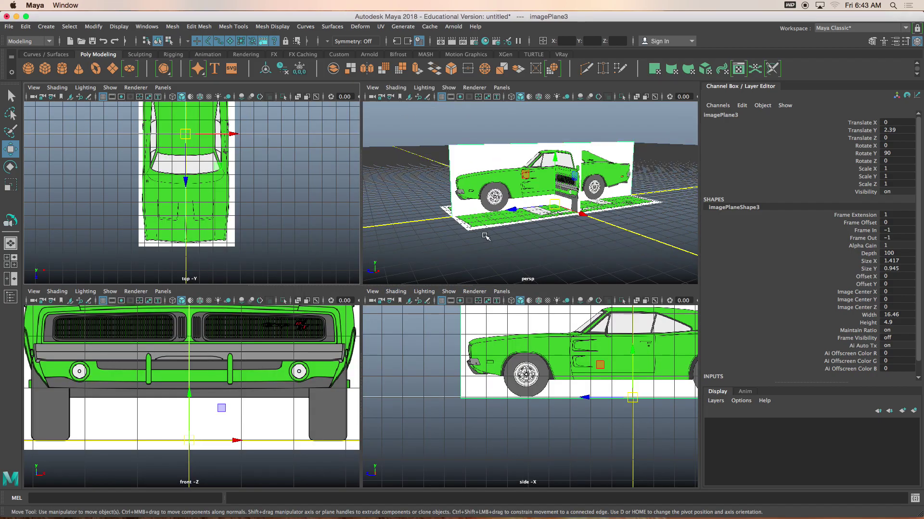
{"action": "key", "text": "space"}
{"action": "left_click_drag", "start_coordinate": [487, 244], "coordinate": [430, 262], "text": "alt"}
{"action": "left_click", "coordinate": [469, 259]}
{"action": "left_click_drag", "start_coordinate": [350, 322], "coordinate": [353, 296]}
{"action": "scroll", "coordinate": [334, 303], "scroll_direction": "up", "scroll_amount": 5}
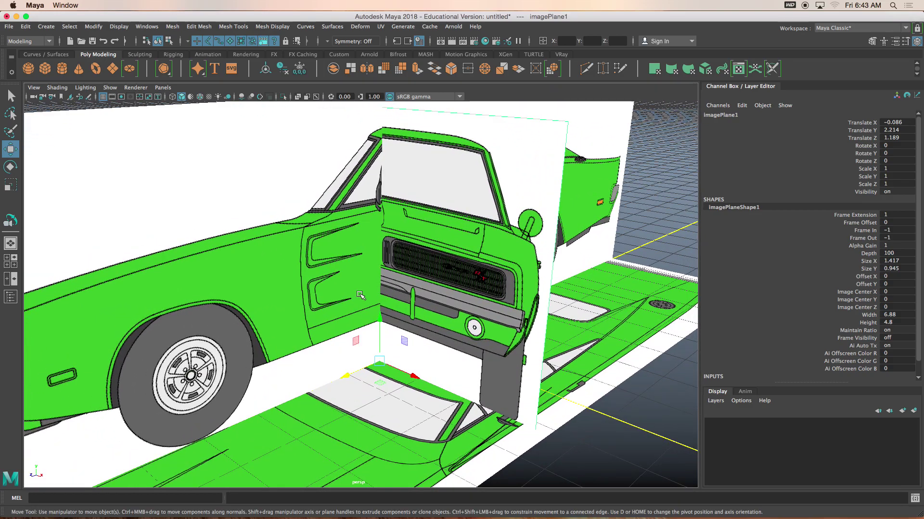
{"action": "left_click_drag", "start_coordinate": [351, 380], "coordinate": [333, 377]}
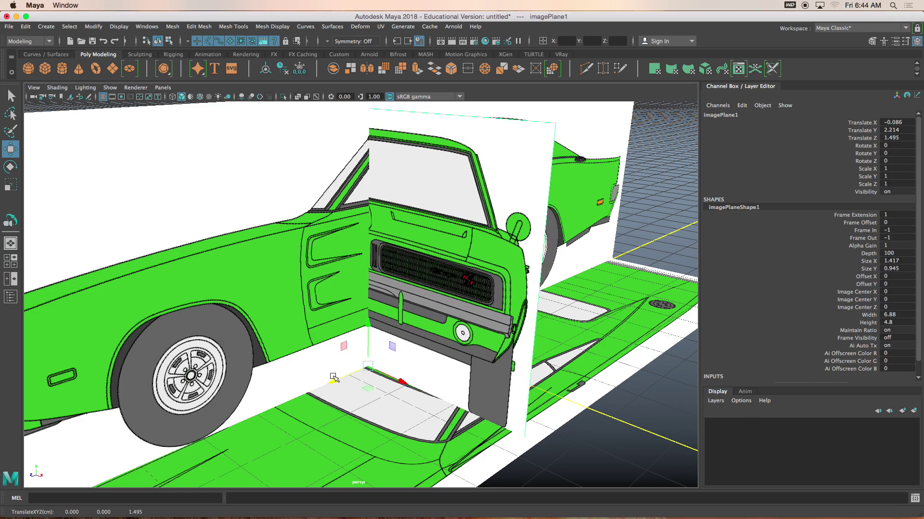
{"action": "scroll", "coordinate": [333, 377], "scroll_direction": "up", "scroll_amount": 10}
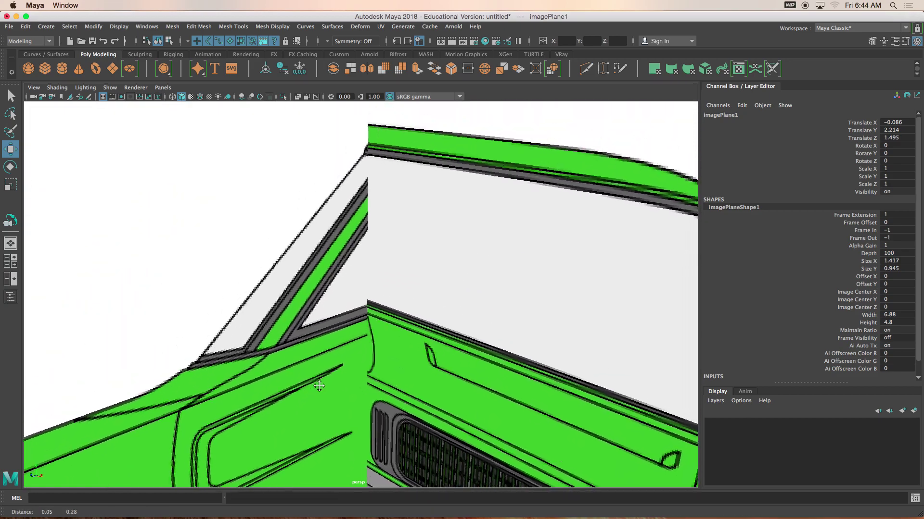
{"action": "scroll", "coordinate": [319, 386], "scroll_direction": "down", "scroll_amount": 10}
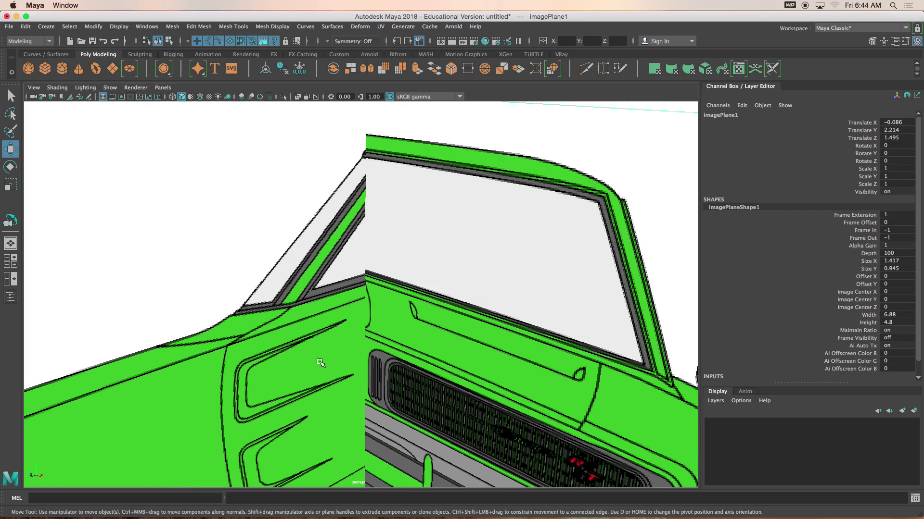
{"action": "scroll", "coordinate": [315, 296], "scroll_direction": "down", "scroll_amount": 4}
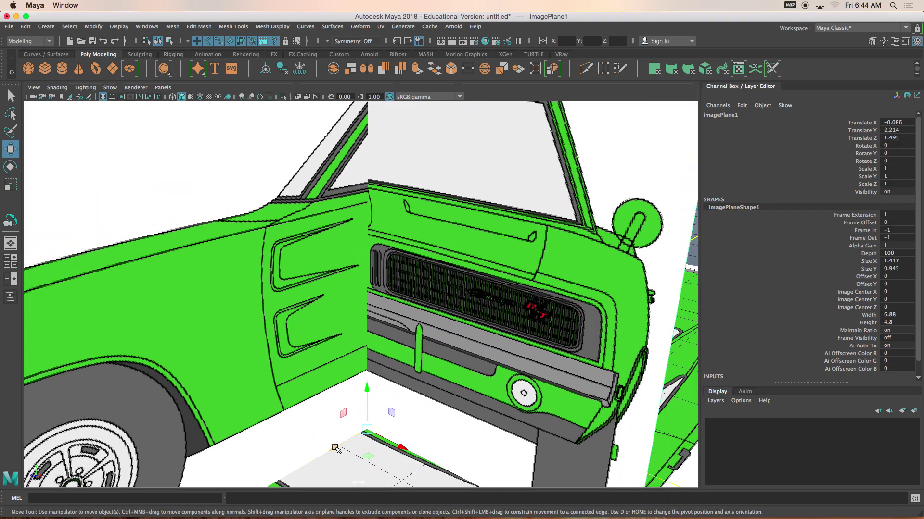
Step: Slide the front image plane forward to about Z 2.718 to compare the base of the windshield with the side image
{"action": "left_click_drag", "start_coordinate": [335, 448], "coordinate": [233, 476]}
{"action": "scroll", "coordinate": [233, 409], "scroll_direction": "up", "scroll_amount": 5}
{"action": "scroll", "coordinate": [260, 407], "scroll_direction": "up", "scroll_amount": 2}
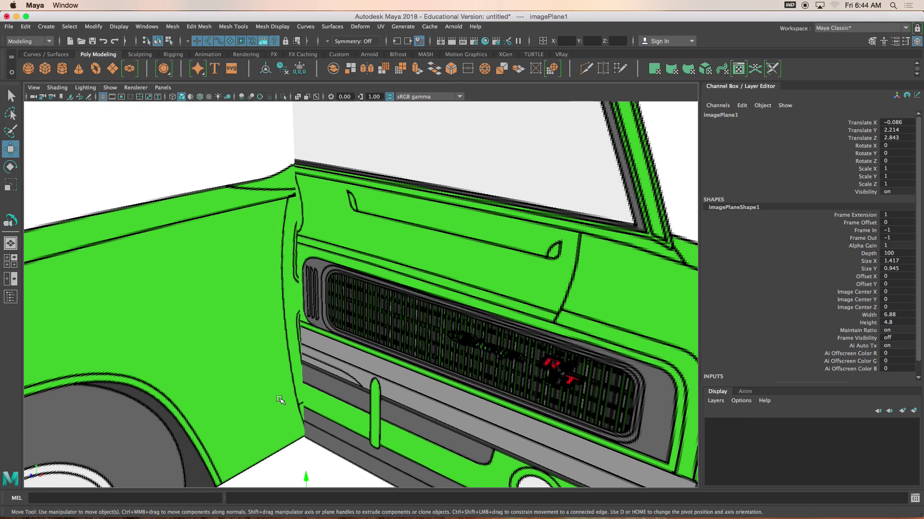
{"action": "scroll", "coordinate": [276, 442], "scroll_direction": "down", "scroll_amount": 3}
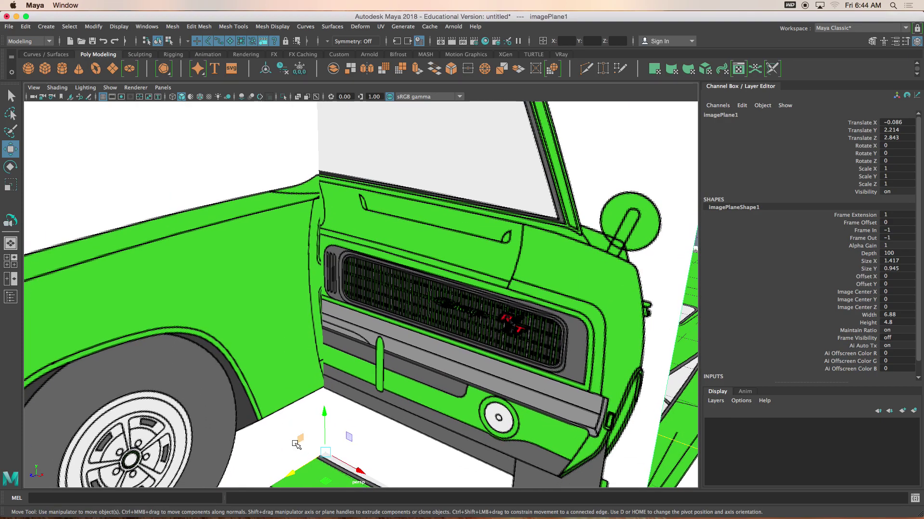
{"action": "left_click_drag", "start_coordinate": [295, 475], "coordinate": [322, 291]}
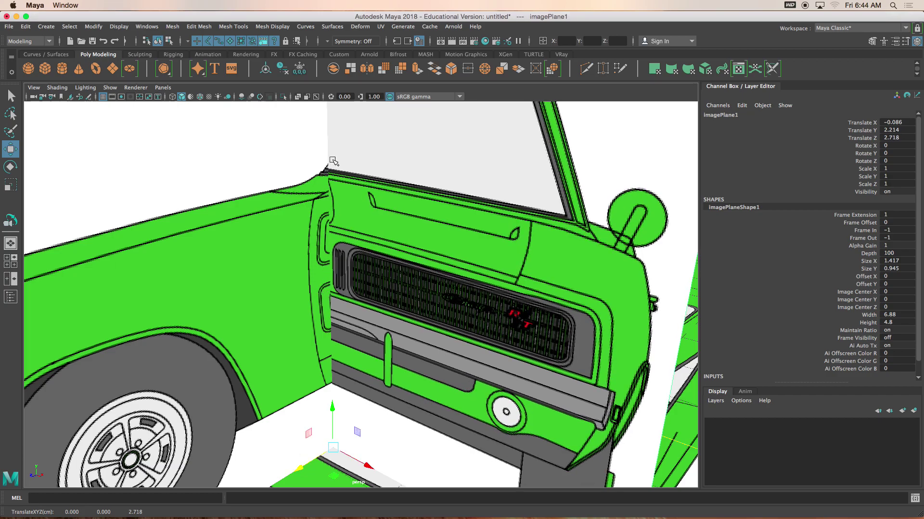
{"action": "scroll", "coordinate": [333, 171], "scroll_direction": "up", "scroll_amount": 5}
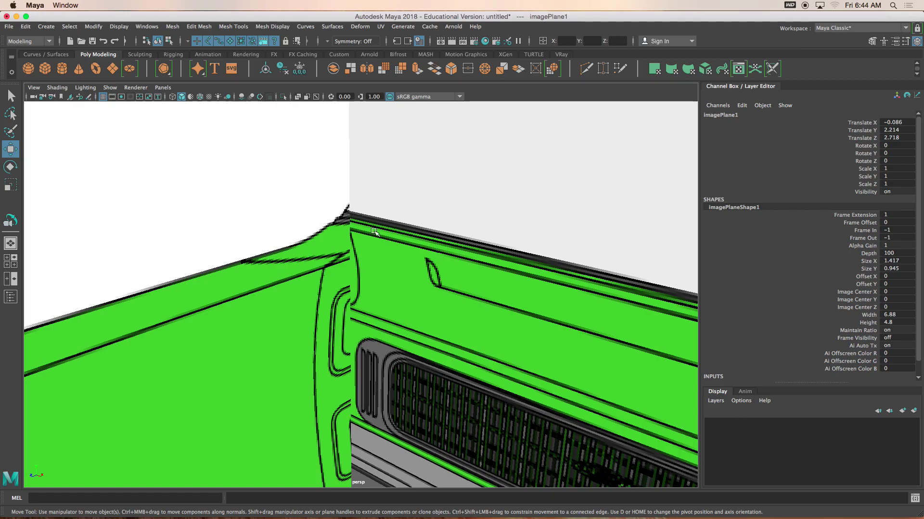
{"action": "scroll", "coordinate": [375, 233], "scroll_direction": "down", "scroll_amount": 10}
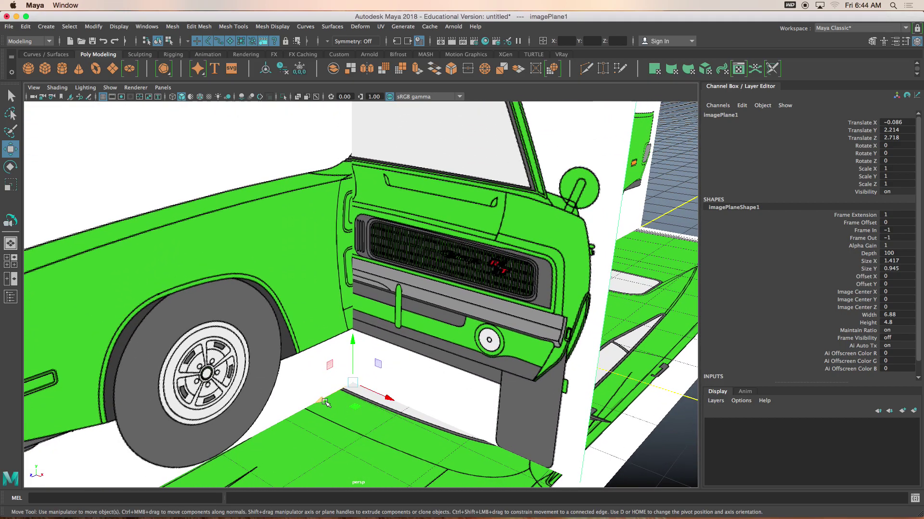
Step: Slide the front image plane to about Z 3.407 and on to Z 7.453, comparing the hood line and front bumper with the side image
{"action": "left_click_drag", "start_coordinate": [325, 403], "coordinate": [280, 414]}
{"action": "scroll", "coordinate": [289, 301], "scroll_direction": "up", "scroll_amount": 5}
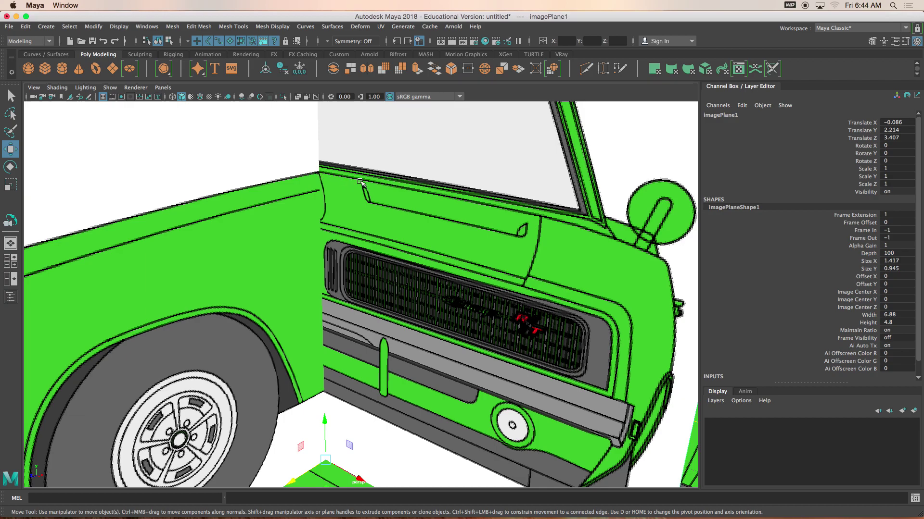
{"action": "scroll", "coordinate": [370, 193], "scroll_direction": "down", "scroll_amount": 2}
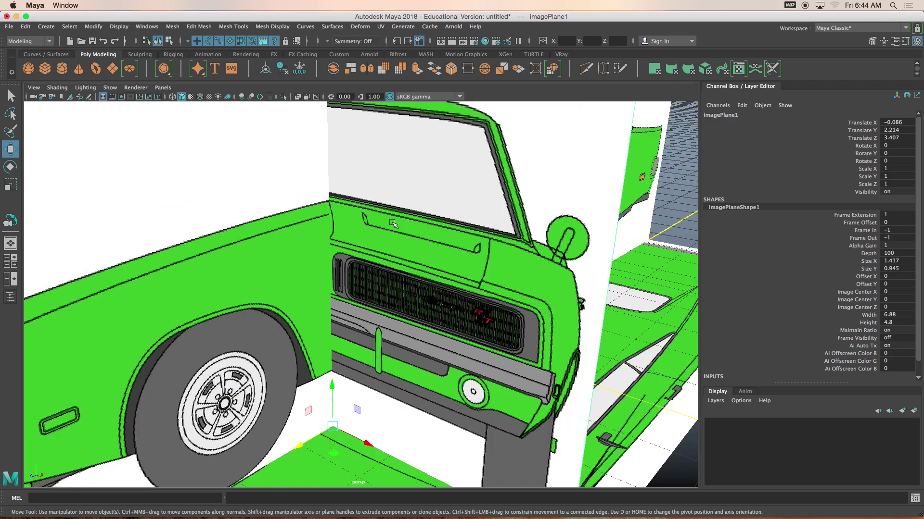
{"action": "scroll", "coordinate": [393, 224], "scroll_direction": "down", "scroll_amount": 4}
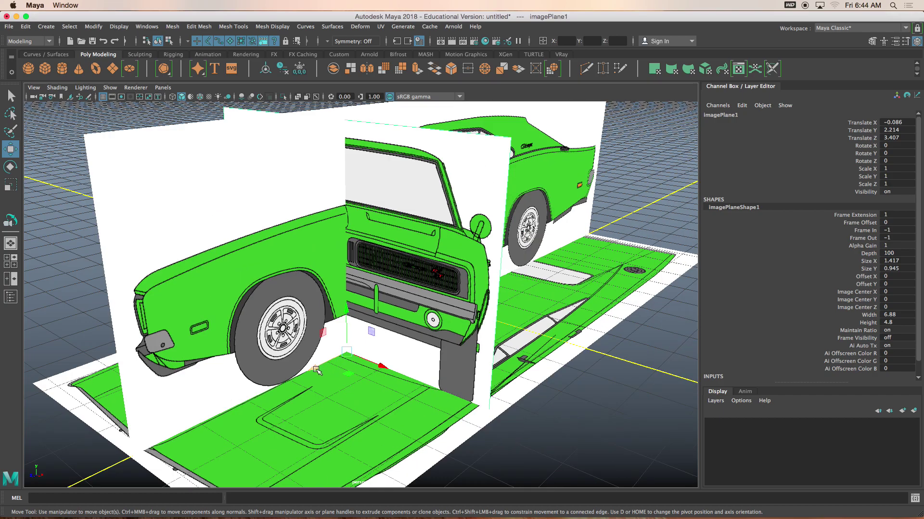
{"action": "left_click_drag", "start_coordinate": [316, 370], "coordinate": [100, 407]}
{"action": "scroll", "coordinate": [230, 249], "scroll_direction": "up", "scroll_amount": 5}
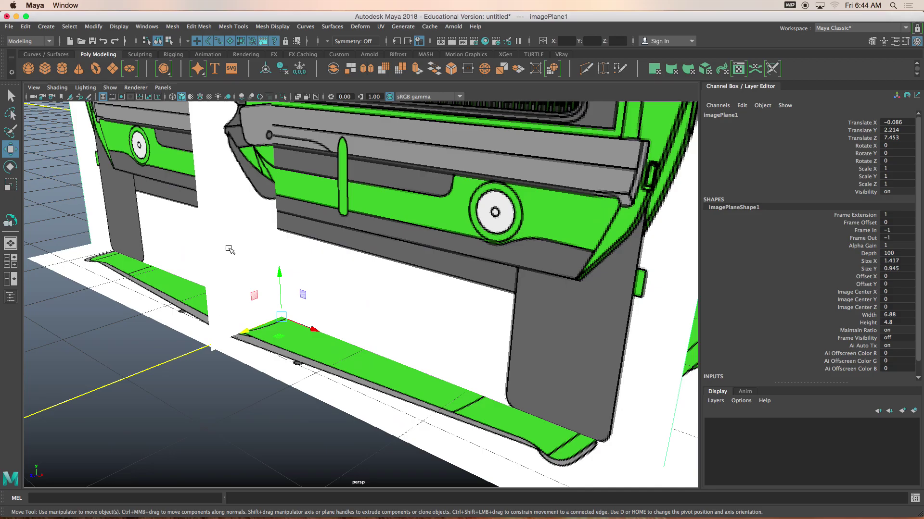
Step: Move the front image plane back to about Z -9.187, behind the car's rear end
{"action": "left_click_drag", "start_coordinate": [230, 249], "coordinate": [266, 174], "text": "alt"}
{"action": "scroll", "coordinate": [279, 147], "scroll_direction": "down", "scroll_amount": 10}
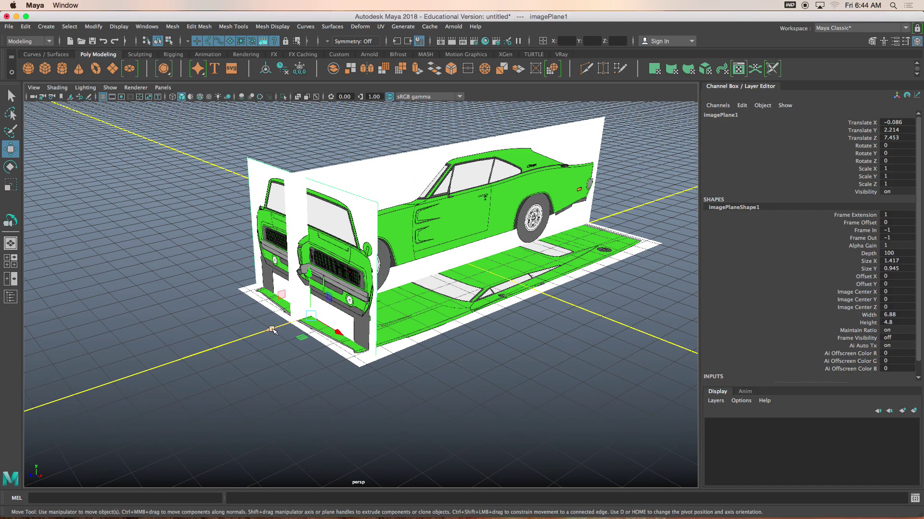
{"action": "left_click_drag", "start_coordinate": [271, 329], "coordinate": [422, 346]}
{"action": "scroll", "coordinate": [444, 317], "scroll_direction": "up", "scroll_amount": 5}
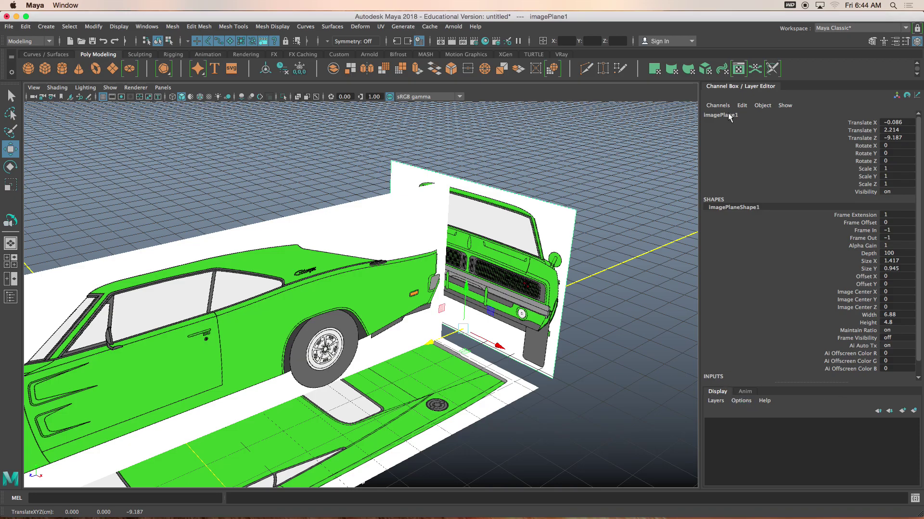
Step: Narrow the Channel Box panel and create a display layer from the selected front image plane
{"action": "left_click_drag", "start_coordinate": [700, 94], "coordinate": [826, 91]}
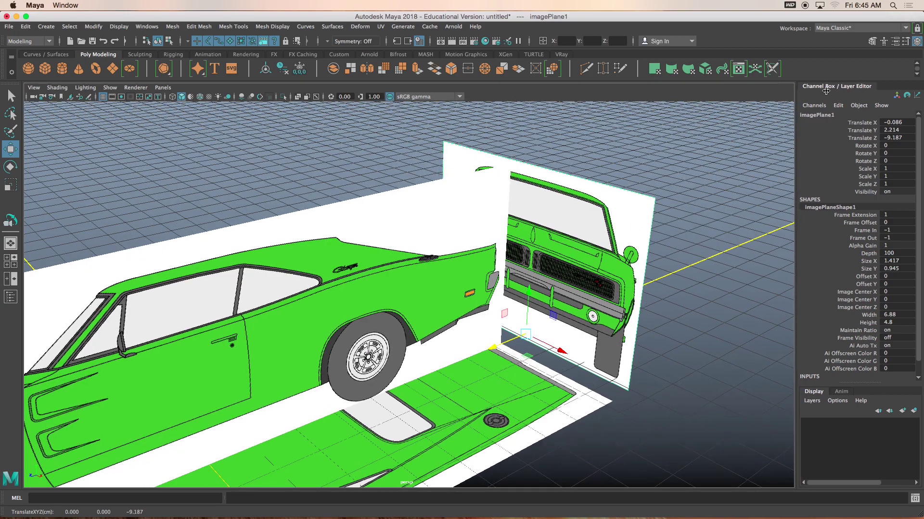
{"action": "left_click", "coordinate": [915, 42]}
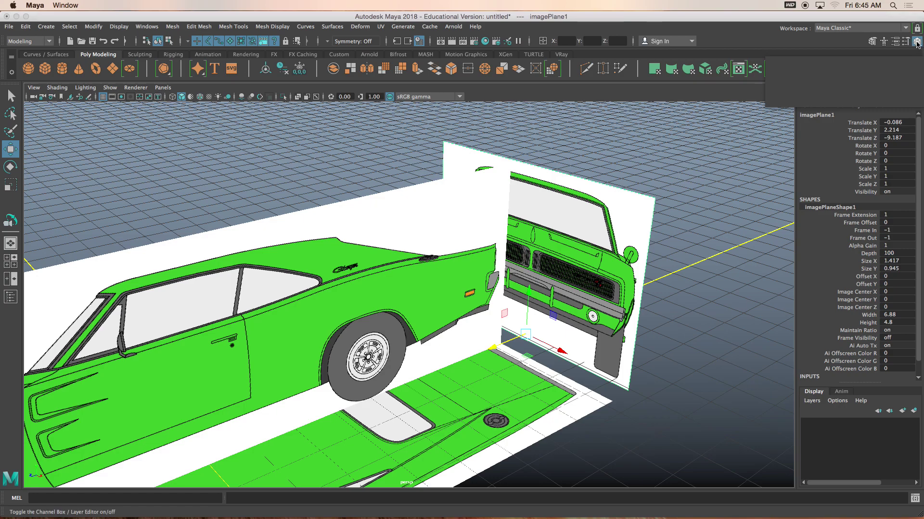
{"action": "left_click", "coordinate": [913, 411]}
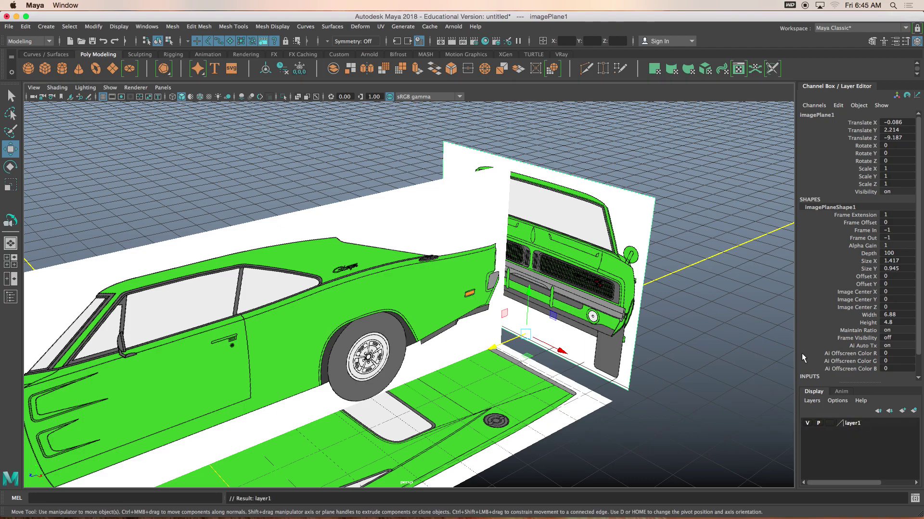
Step: Rename the front image plane's new layer as Front_IP and turn off its visibility
{"action": "double_click", "coordinate": [850, 427]}
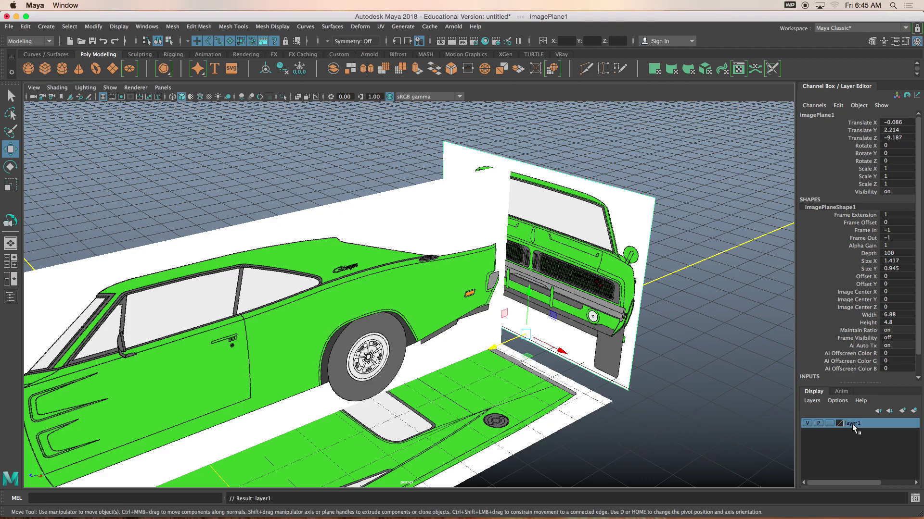
{"action": "left_click_drag", "start_coordinate": [337, 193], "coordinate": [291, 193]}
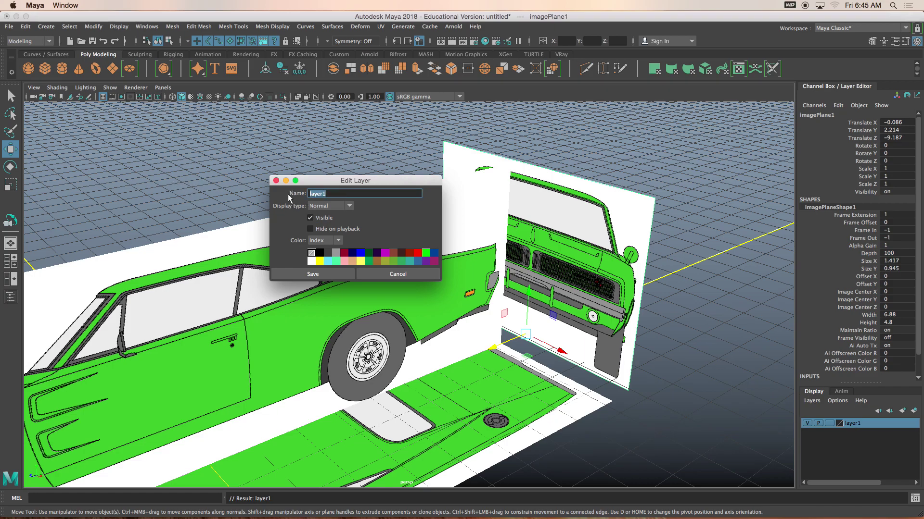
{"action": "type", "text": "l"}
{"action": "type", "text": "Front"}
{"action": "type", "text": "_"}
{"action": "type", "text": "IP"}
{"action": "left_click", "coordinate": [284, 276]}
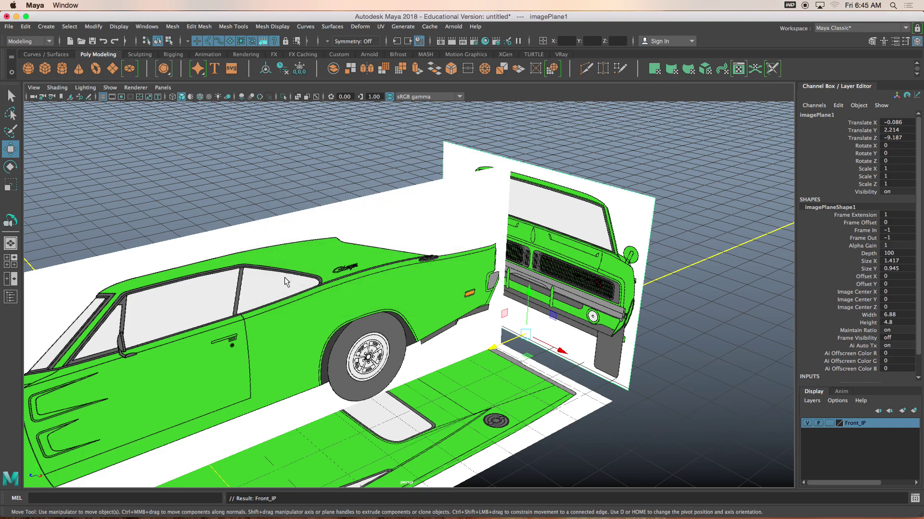
{"action": "left_click", "coordinate": [807, 425]}
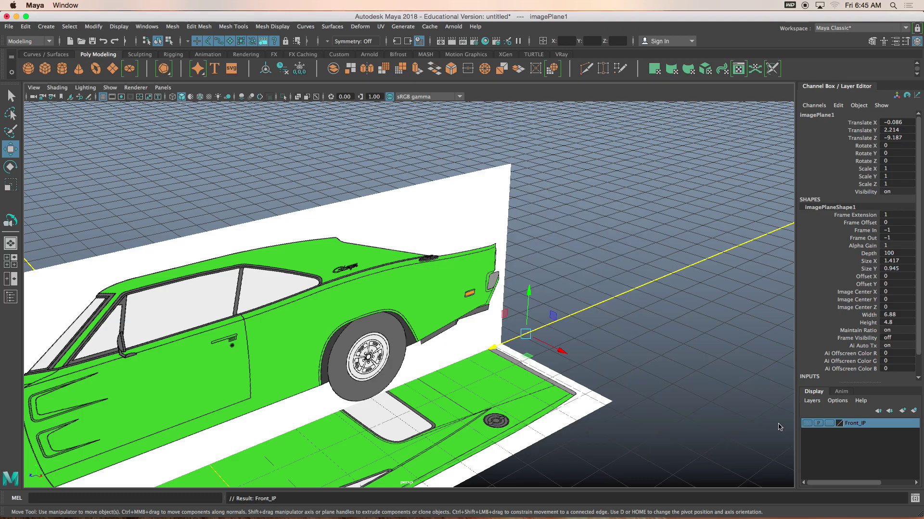
Step: Create a new orthographic Back camera view in the front view's panel
{"action": "left_click_drag", "start_coordinate": [562, 384], "coordinate": [573, 347], "text": "alt"}
{"action": "key", "text": "space"}
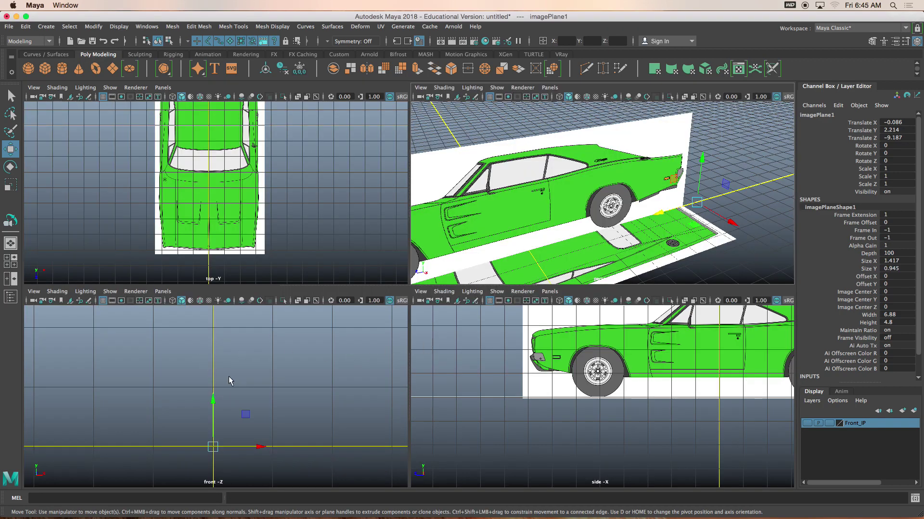
{"action": "key", "text": "space"}
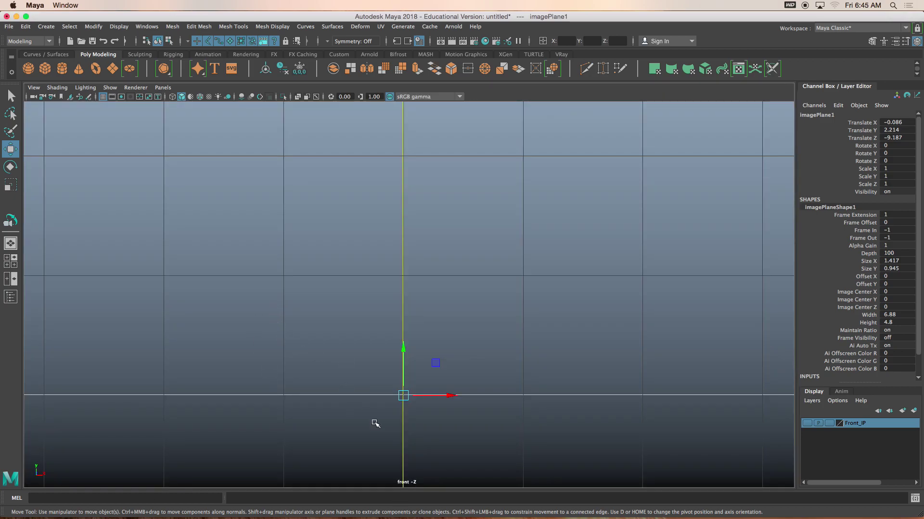
{"action": "left_click", "coordinate": [162, 88]}
{"action": "mouse_move", "coordinate": [166, 98]}
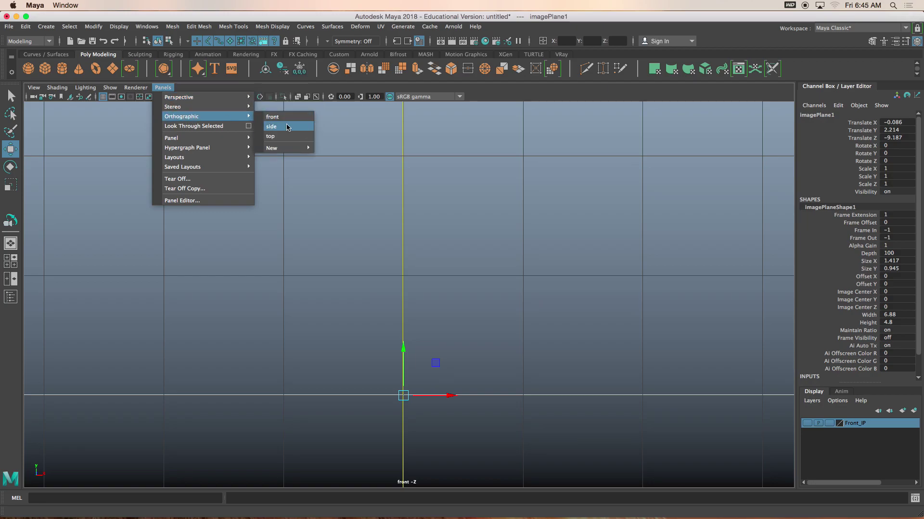
{"action": "mouse_move", "coordinate": [279, 149]}
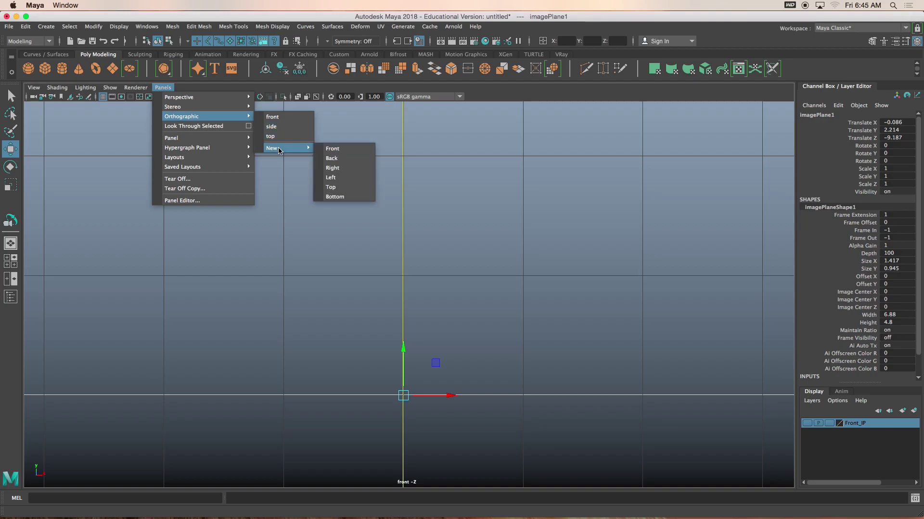
{"action": "left_click", "coordinate": [331, 158]}
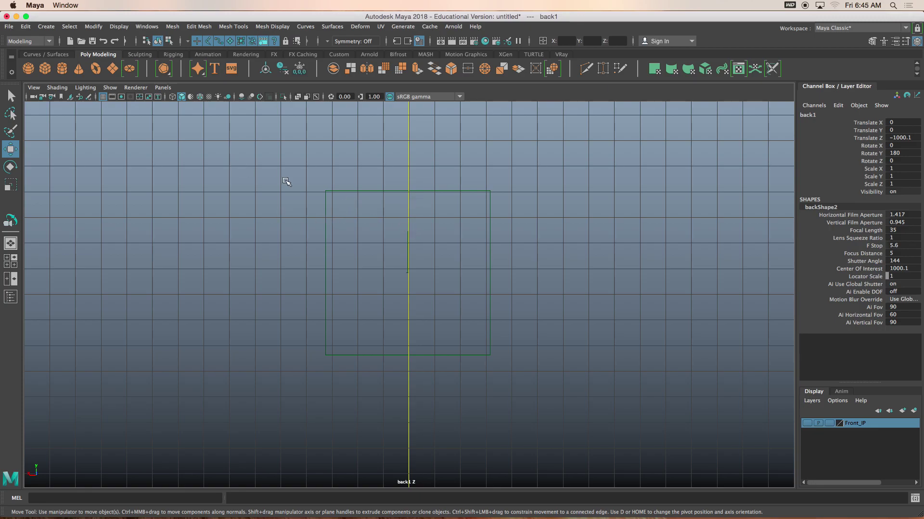
{"action": "middle_click_drag", "start_coordinate": [299, 195], "coordinate": [264, 192], "text": "alt"}
Step: Import the 1Back picture from the project's sourceimages folder as an image plane in the new back view
{"action": "left_click", "coordinate": [33, 87]}
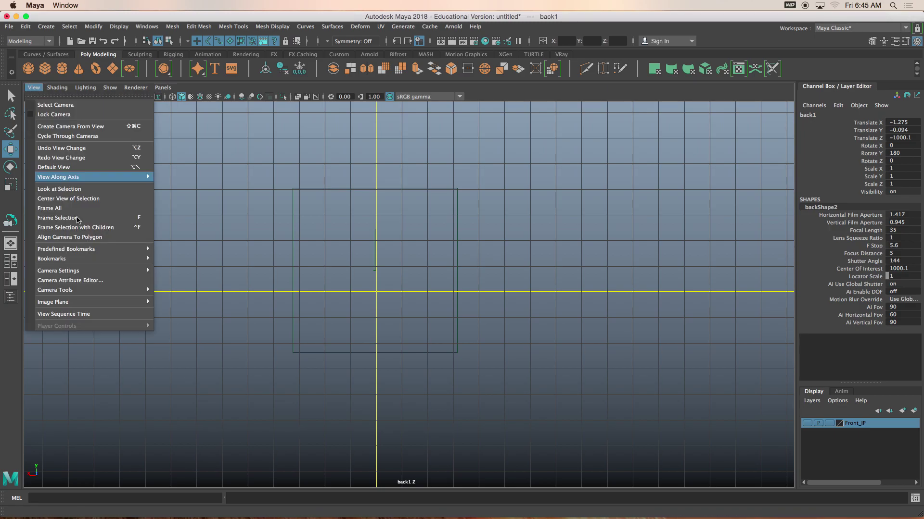
{"action": "mouse_move", "coordinate": [89, 302]}
{"action": "left_click", "coordinate": [187, 309]}
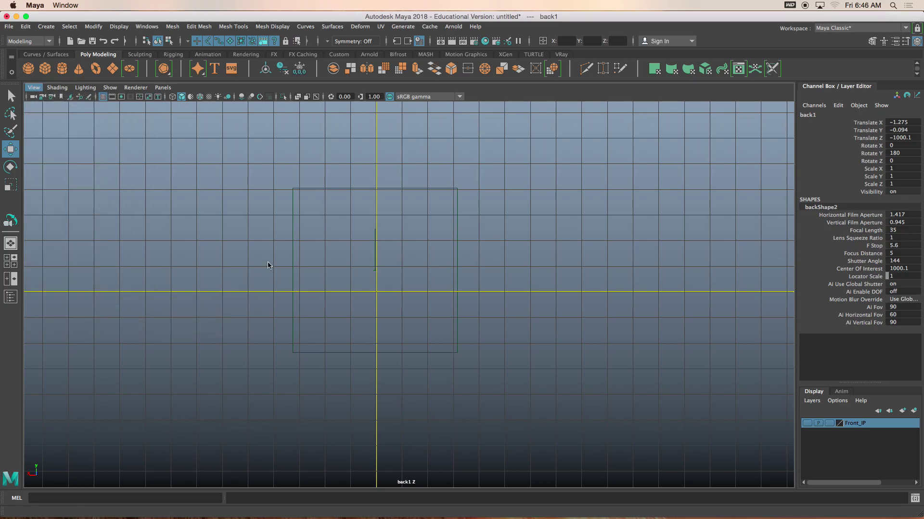
{"action": "left_click", "coordinate": [525, 90]}
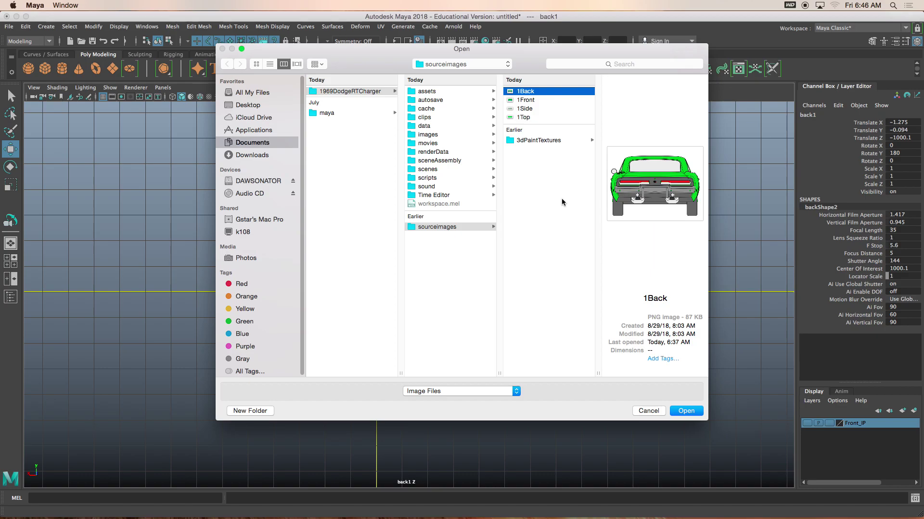
{"action": "left_click", "coordinate": [687, 411]}
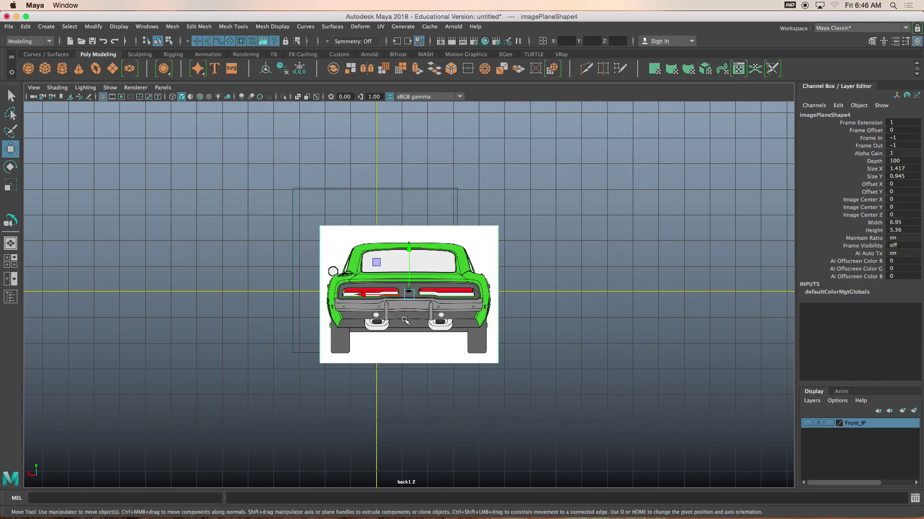
Step: Centre the back image plane on the vertical axis and raise the car toward the ground line in the back view
{"action": "scroll", "coordinate": [404, 321], "scroll_direction": "up", "scroll_amount": 3}
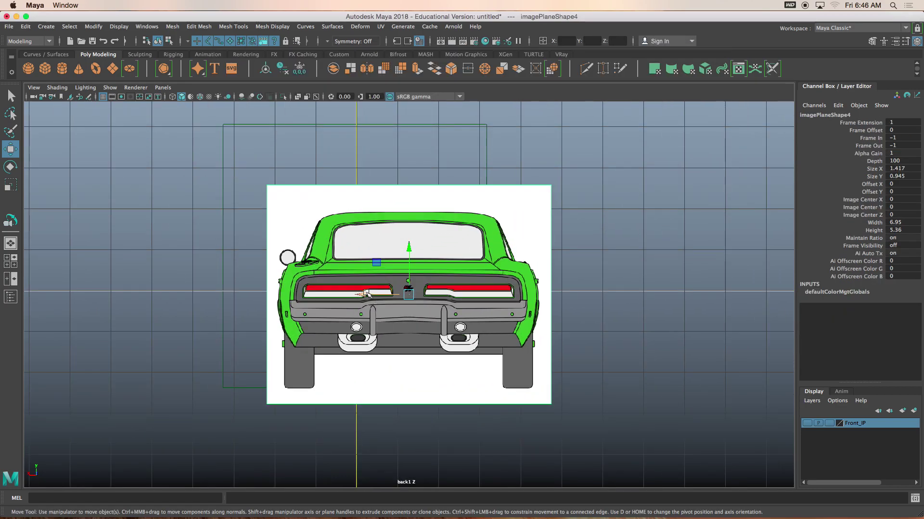
{"action": "left_click_drag", "start_coordinate": [366, 294], "coordinate": [316, 298]}
{"action": "scroll", "coordinate": [308, 348], "scroll_direction": "up", "scroll_amount": 5}
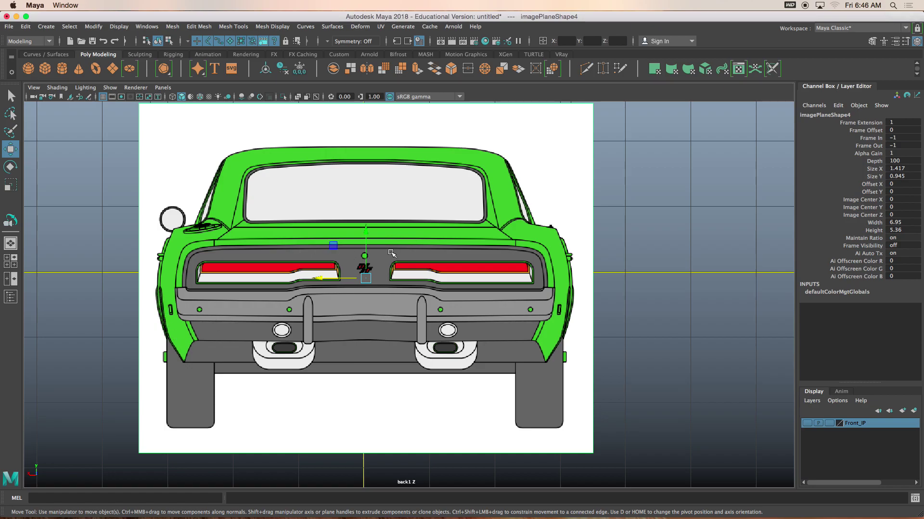
{"action": "left_click_drag", "start_coordinate": [365, 232], "coordinate": [364, 125]}
{"action": "middle_click_drag", "start_coordinate": [364, 125], "coordinate": [367, 296], "text": "alt"}
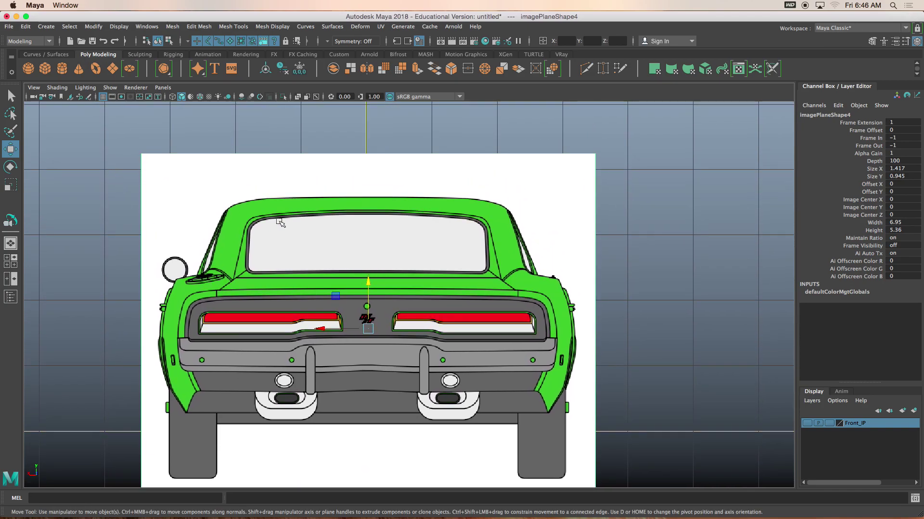
Step: Bring the distant back image plane to the other reference planes, placing it at about Z 8.925 ahead of the car's nose
{"action": "key", "text": "space"}
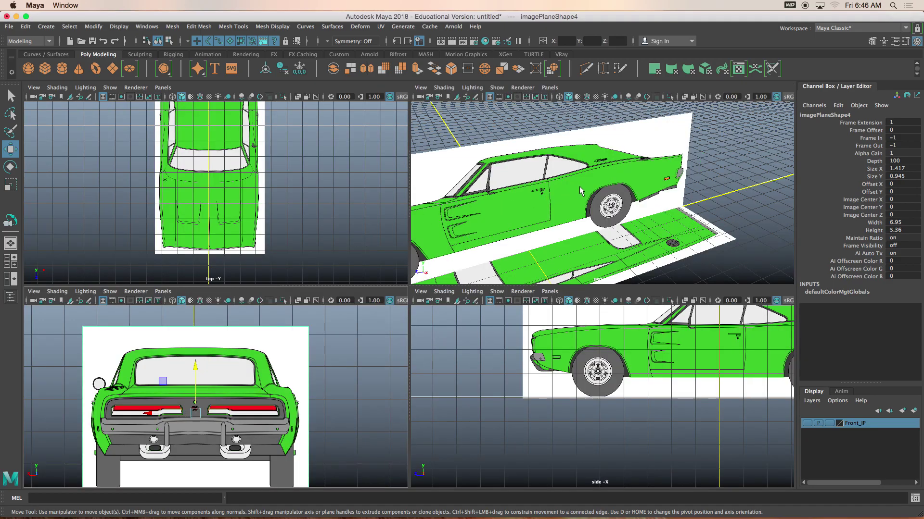
{"action": "scroll", "coordinate": [579, 186], "scroll_direction": "down", "scroll_amount": 5}
{"action": "left_click_drag", "start_coordinate": [579, 186], "coordinate": [639, 177], "text": "alt"}
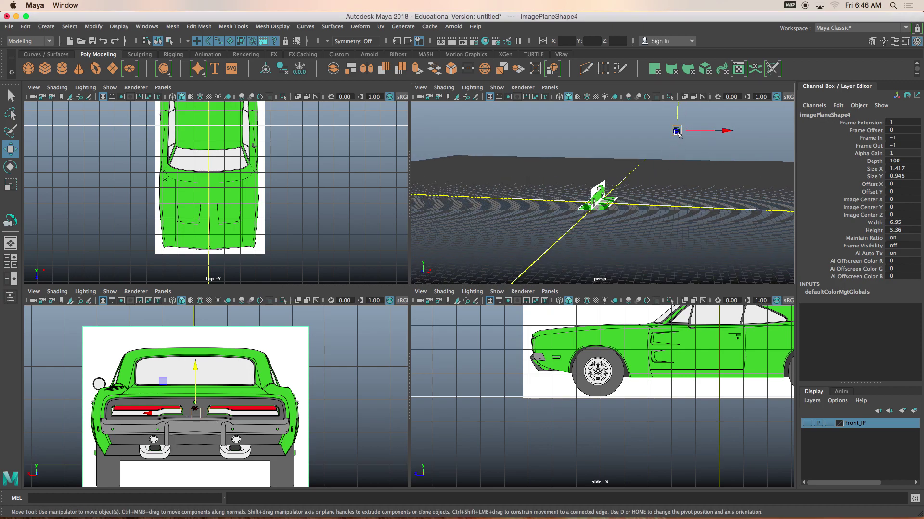
{"action": "left_click_drag", "start_coordinate": [677, 131], "coordinate": [570, 204]}
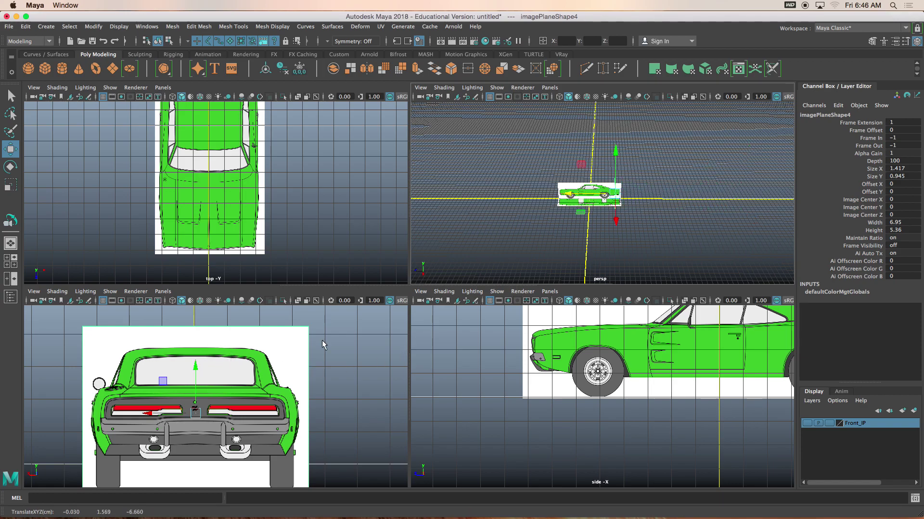
{"action": "left_click_drag", "start_coordinate": [570, 195], "coordinate": [622, 202]}
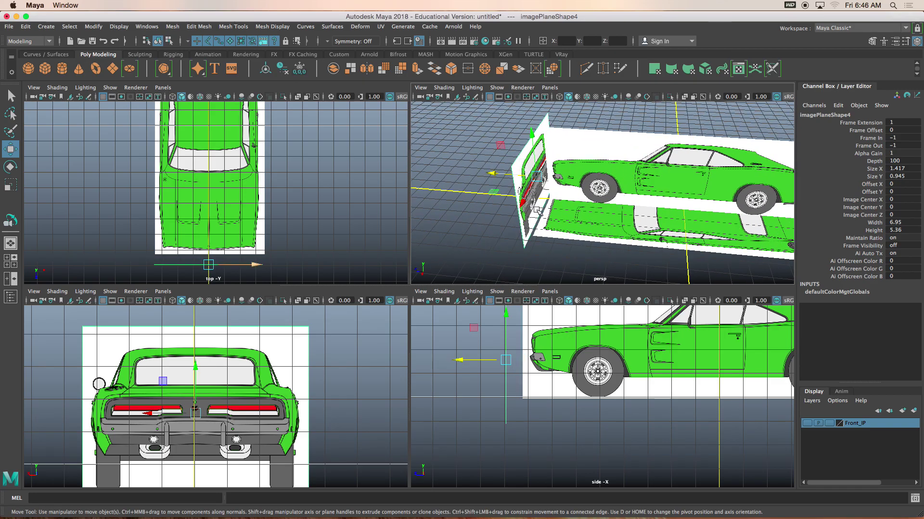
Step: Raise the back image plane to about Y 2.304 so the tires rest on the ground line in the back view
{"action": "left_click_drag", "start_coordinate": [539, 210], "coordinate": [522, 322], "text": "alt"}
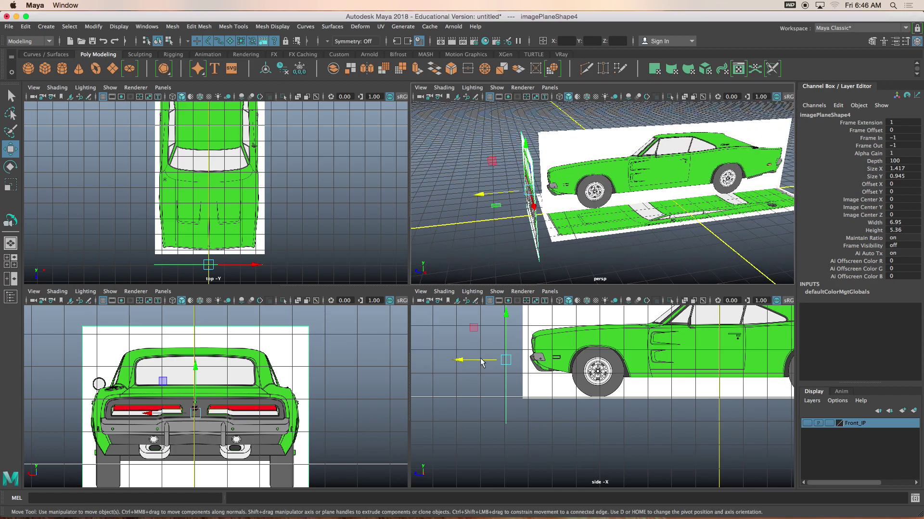
{"action": "middle_click_drag", "start_coordinate": [296, 420], "coordinate": [330, 388], "text": "alt"}
{"action": "key", "text": "space"}
{"action": "scroll", "coordinate": [323, 347], "scroll_direction": "up", "scroll_amount": 1}
{"action": "middle_click_drag", "start_coordinate": [377, 317], "coordinate": [347, 322], "text": "alt"}
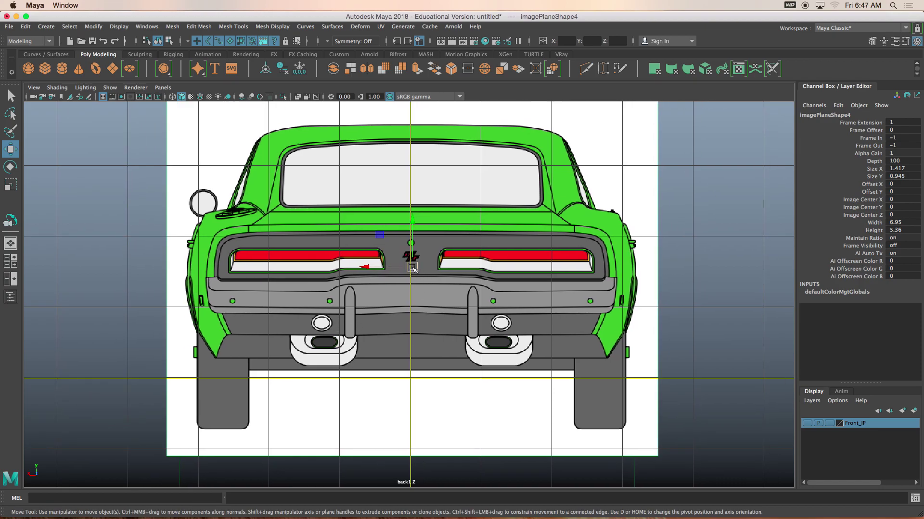
{"action": "left_click_drag", "start_coordinate": [412, 268], "coordinate": [411, 215]}
{"action": "scroll", "coordinate": [421, 255], "scroll_direction": "up", "scroll_amount": 3}
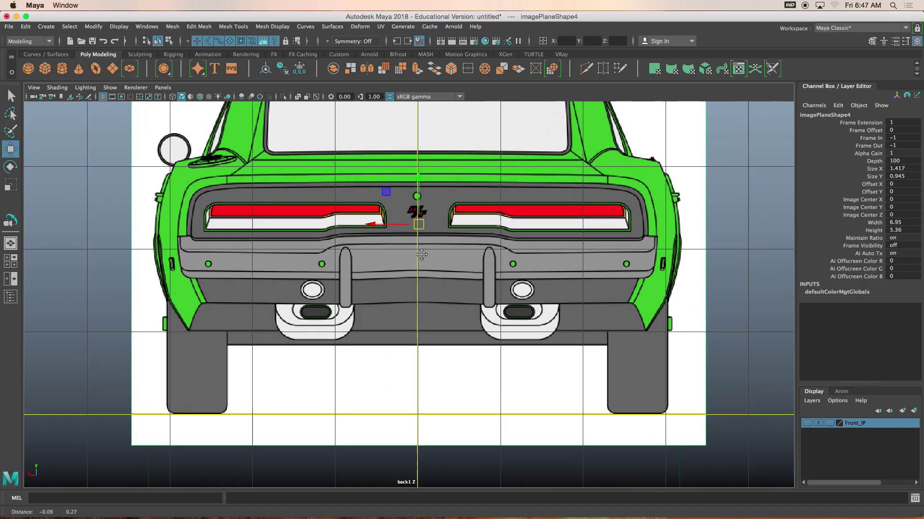
Step: Nudge the back image plane to X -0.020, centring the round trunk lock on the vertical axis
{"action": "scroll", "coordinate": [422, 254], "scroll_direction": "up", "scroll_amount": 6}
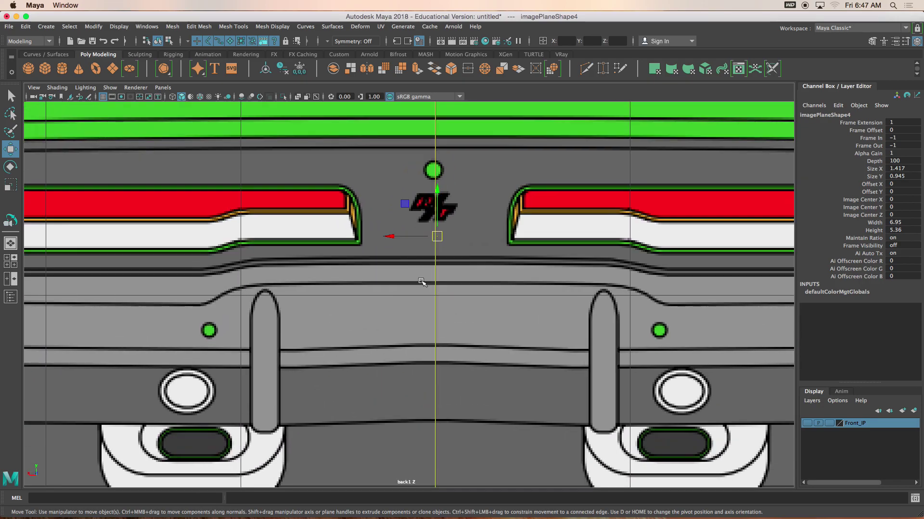
{"action": "scroll", "coordinate": [409, 255], "scroll_direction": "up", "scroll_amount": 2}
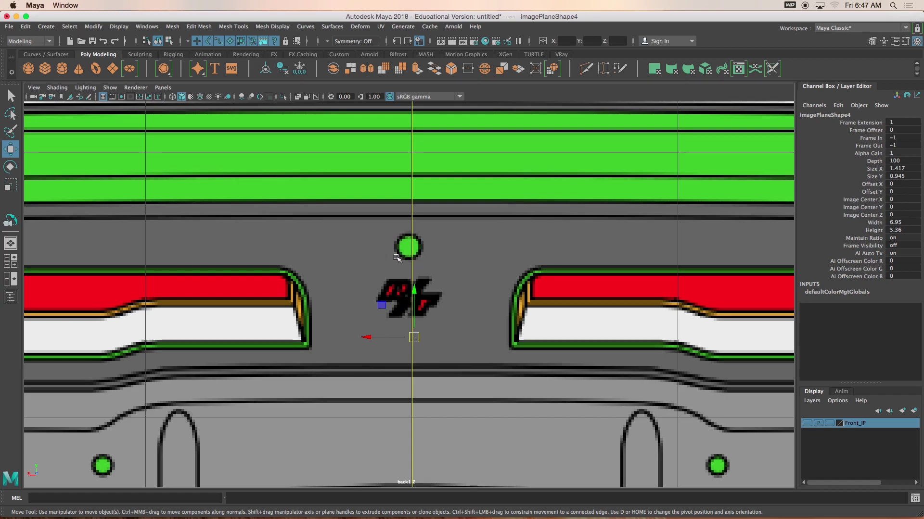
{"action": "left_click", "coordinate": [369, 336]}
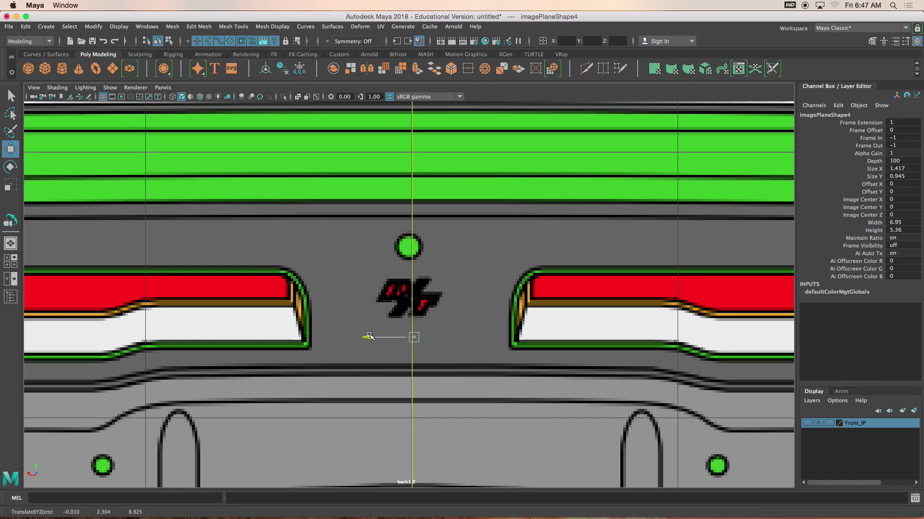
{"action": "left_click_drag", "start_coordinate": [369, 337], "coordinate": [373, 336]}
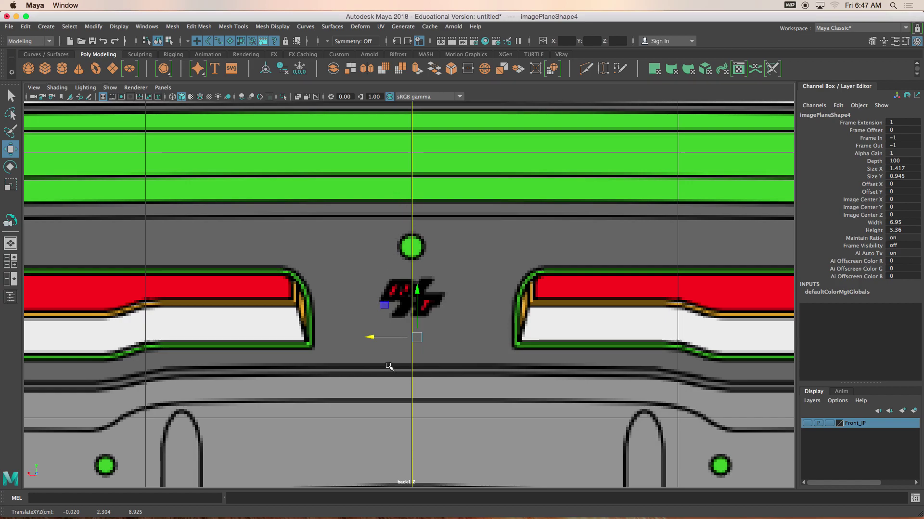
{"action": "scroll", "coordinate": [389, 367], "scroll_direction": "down", "scroll_amount": 5}
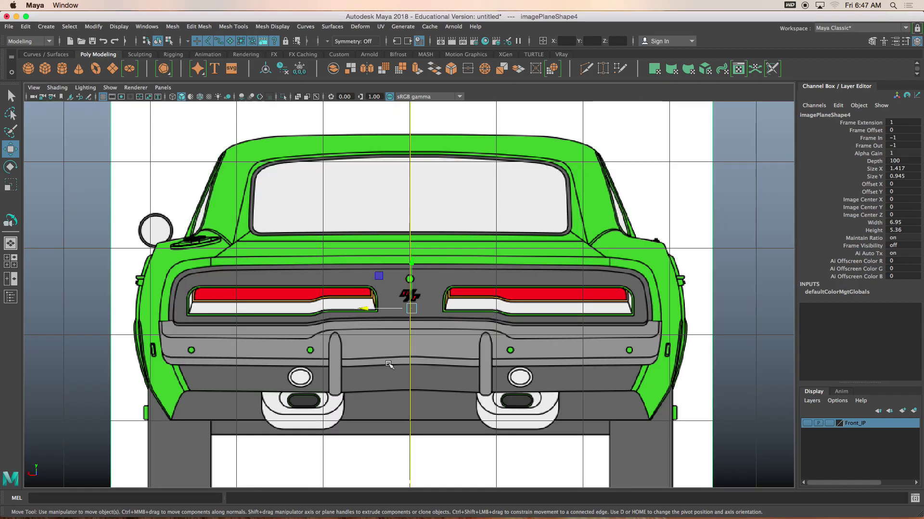
{"action": "middle_click_drag", "start_coordinate": [390, 366], "coordinate": [395, 332], "text": "alt"}
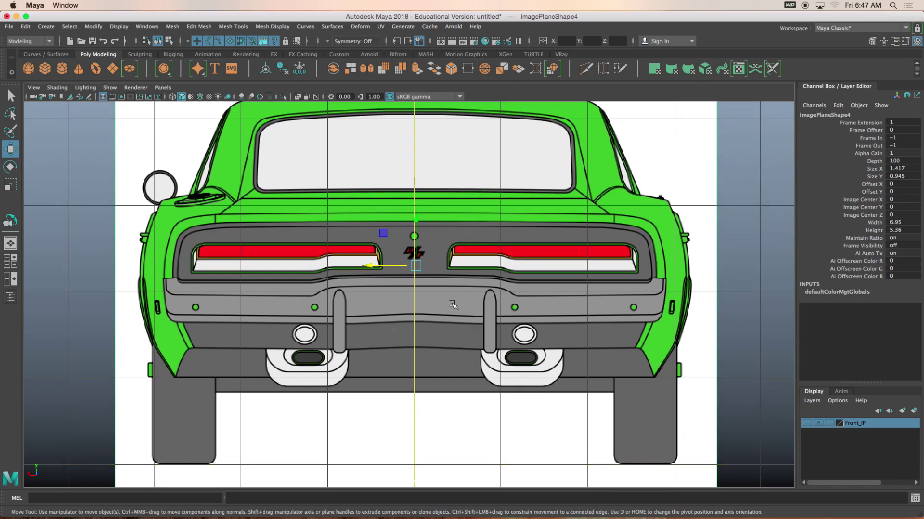
Step: Slide the back image plane from ahead of the nose to the car's rear wheel in the perspective view
{"action": "key", "text": "space"}
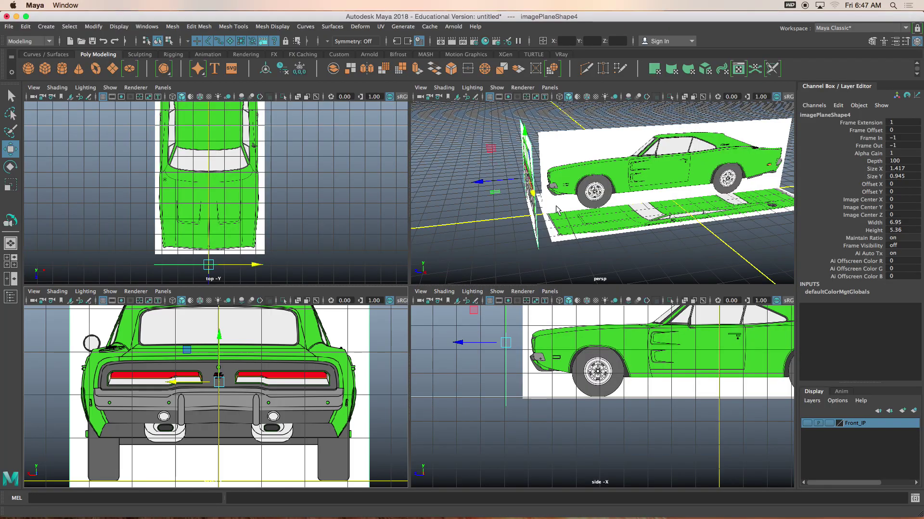
{"action": "key", "text": "space"}
{"action": "left_click_drag", "start_coordinate": [553, 233], "coordinate": [423, 291], "text": "alt"}
{"action": "left_click_drag", "start_coordinate": [328, 297], "coordinate": [260, 309], "text": "alt"}
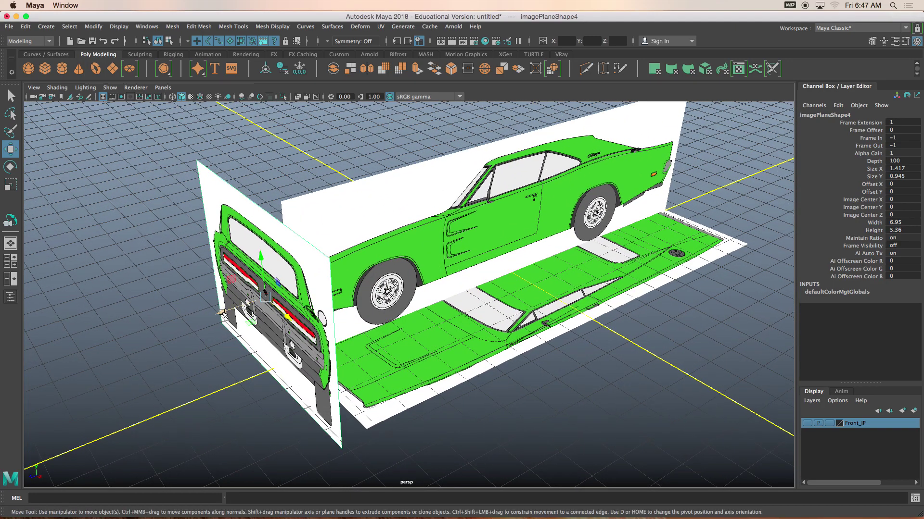
{"action": "middle_click_drag", "start_coordinate": [260, 308], "coordinate": [511, 236]}
{"action": "left_click_drag", "start_coordinate": [511, 235], "coordinate": [327, 294], "text": "alt"}
{"action": "scroll", "coordinate": [324, 296], "scroll_direction": "up", "scroll_amount": 5}
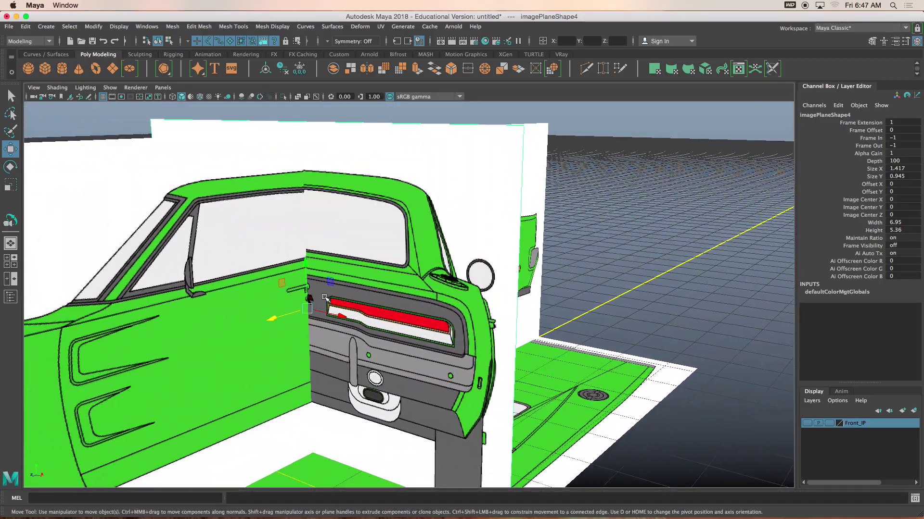
{"action": "left_click_drag", "start_coordinate": [276, 329], "coordinate": [443, 319]}
{"action": "scroll", "coordinate": [468, 288], "scroll_direction": "up", "scroll_amount": 4}
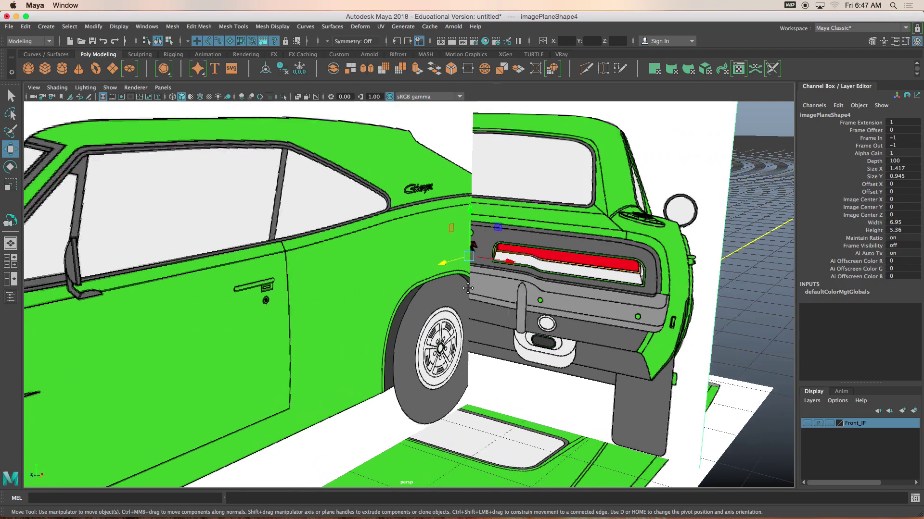
{"action": "scroll", "coordinate": [468, 288], "scroll_direction": "down", "scroll_amount": 3}
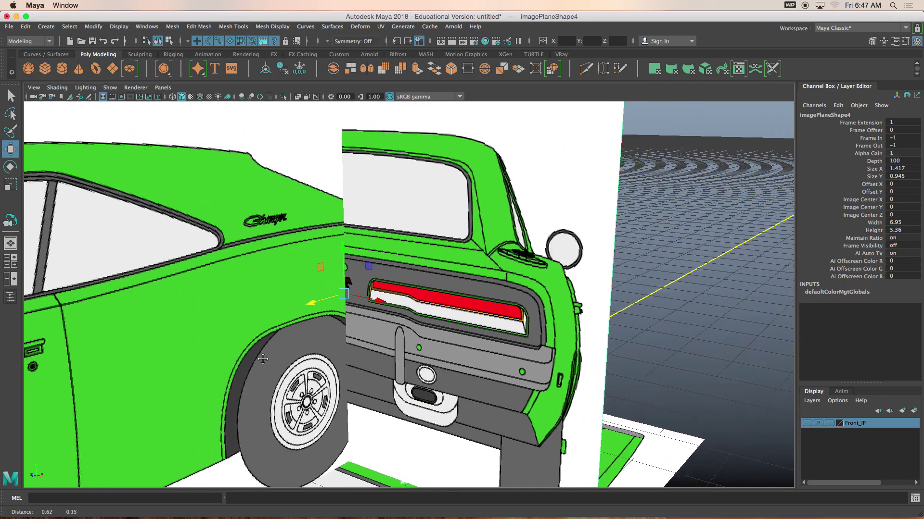
Step: Move the back image plane to about Z -3.276 and on to Z -3.414, comparing its roof and rear window with the side image
{"action": "left_click_drag", "start_coordinate": [312, 351], "coordinate": [224, 352], "text": "alt"}
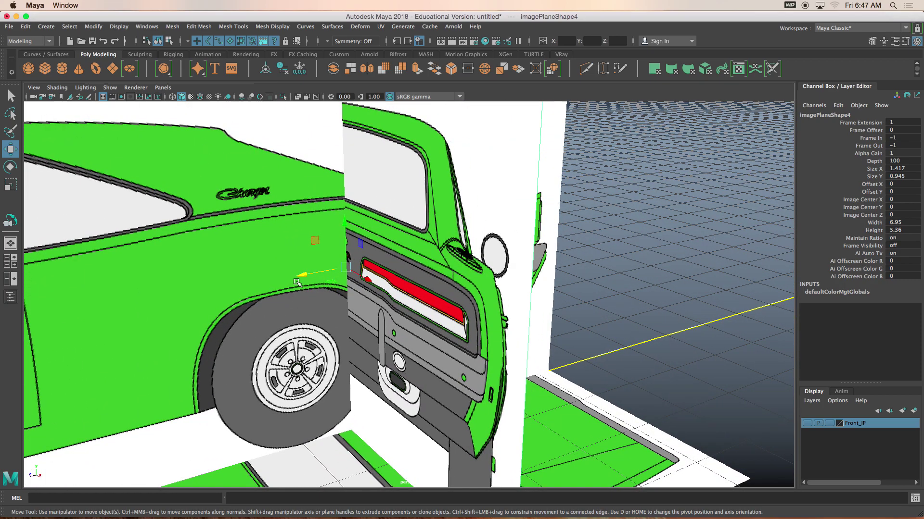
{"action": "left_click_drag", "start_coordinate": [298, 281], "coordinate": [184, 299]}
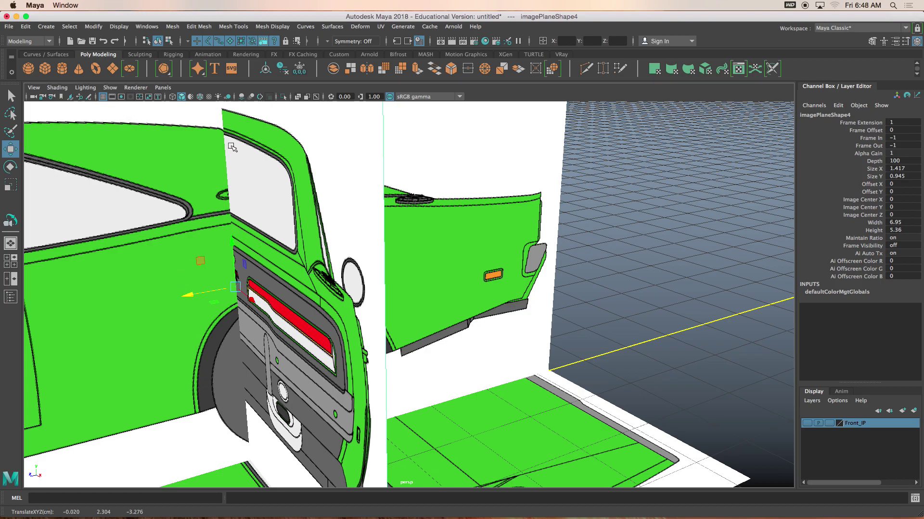
{"action": "left_click_drag", "start_coordinate": [188, 296], "coordinate": [205, 287]}
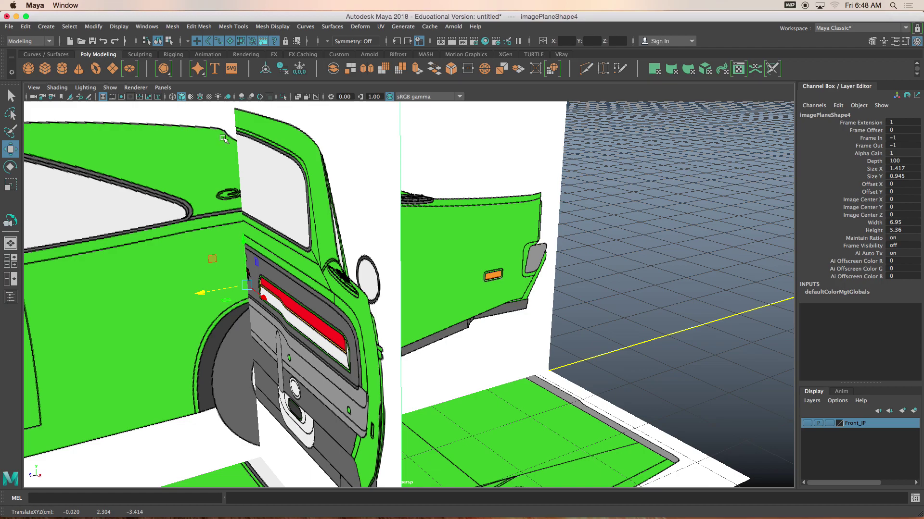
Step: Slide the back image plane to about Z -6.222 and on to the rear bumper, comparing the trunk and bumper lines with the side image
{"action": "left_click_drag", "start_coordinate": [203, 295], "coordinate": [412, 259]}
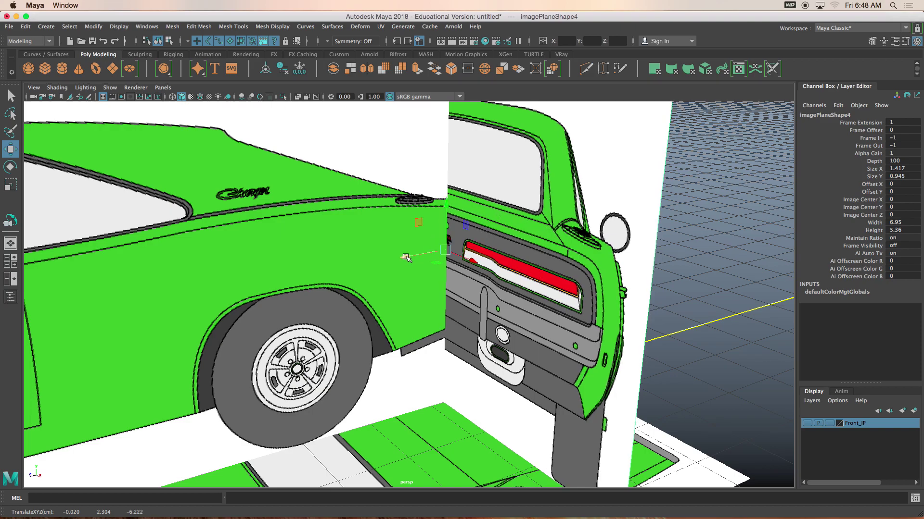
{"action": "left_click_drag", "start_coordinate": [406, 257], "coordinate": [503, 258]}
{"action": "middle_click_drag", "start_coordinate": [510, 266], "coordinate": [380, 256], "text": "alt"}
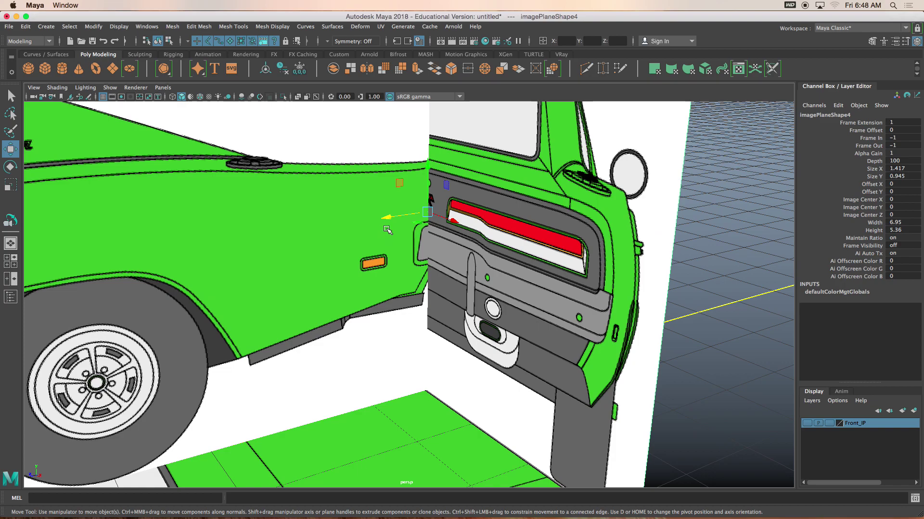
Step: Slide the back image plane from the rear bumper to Z 8.838, just ahead of the car's nose
{"action": "mouse_move", "coordinate": [386, 217]}
{"action": "left_mouse_down"}
{"action": "mouse_move", "coordinate": [400, 215]}
{"action": "mouse_move", "coordinate": [387, 223]}
{"action": "left_mouse_up"}
{"action": "scroll", "coordinate": [387, 219], "scroll_direction": "down", "scroll_amount": 10}
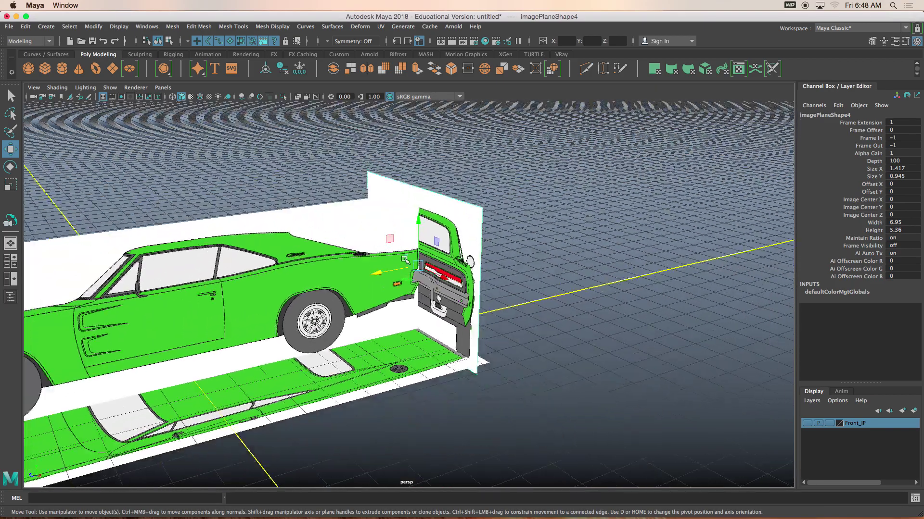
{"action": "left_click_drag", "start_coordinate": [405, 260], "coordinate": [82, 293], "text": "alt"}
{"action": "scroll", "coordinate": [411, 270], "scroll_direction": "down", "scroll_amount": 3}
{"action": "scroll", "coordinate": [411, 275], "scroll_direction": "up", "scroll_amount": 3}
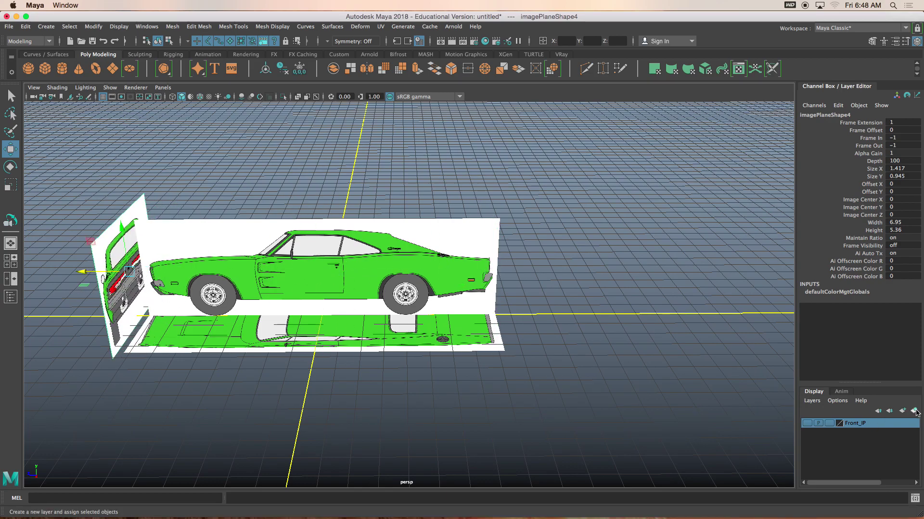
Step: Create a display layer named Back_IP from the selected back image plane and hide it
{"action": "left_click", "coordinate": [815, 401]}
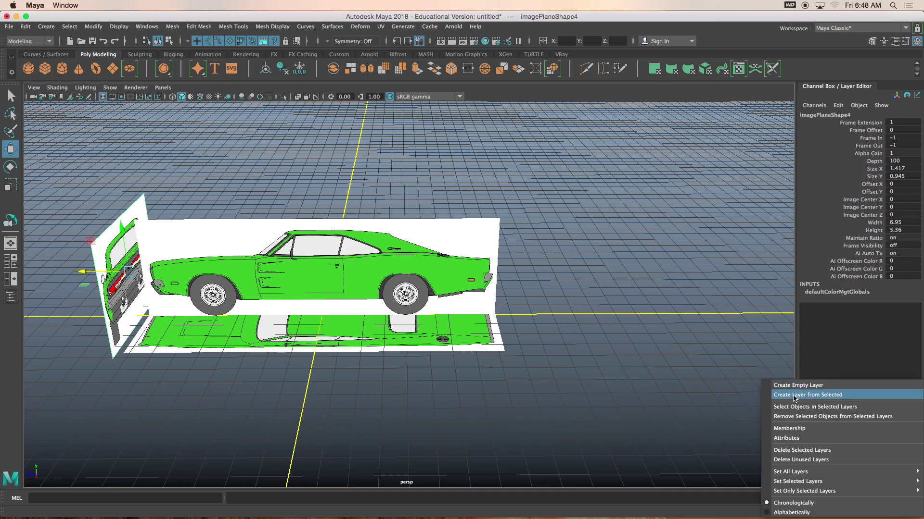
{"action": "left_click", "coordinate": [807, 396]}
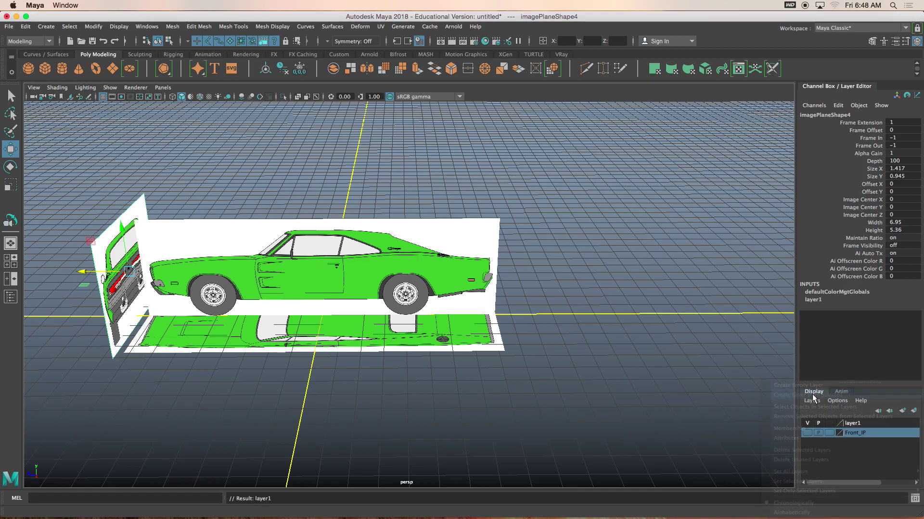
{"action": "double_click", "coordinate": [853, 424]}
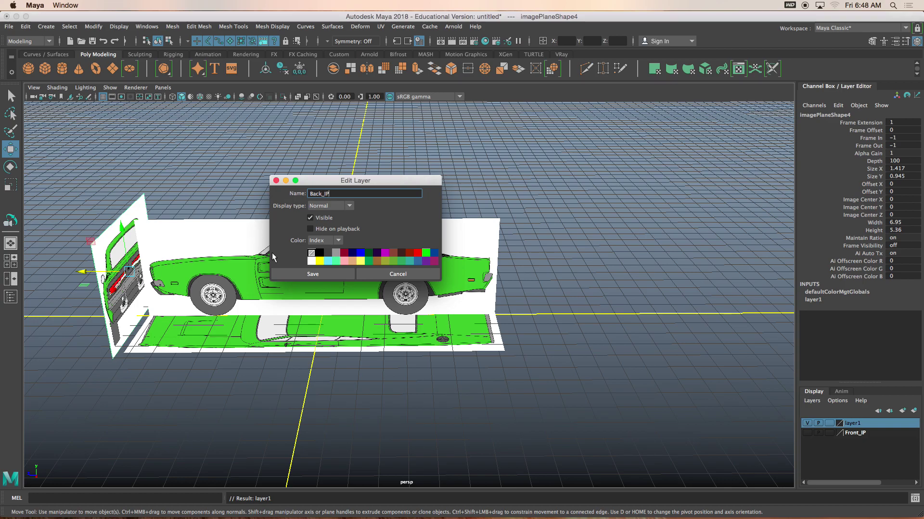
{"action": "type", "text": "Back_IP"}
{"action": "left_click", "coordinate": [286, 272]}
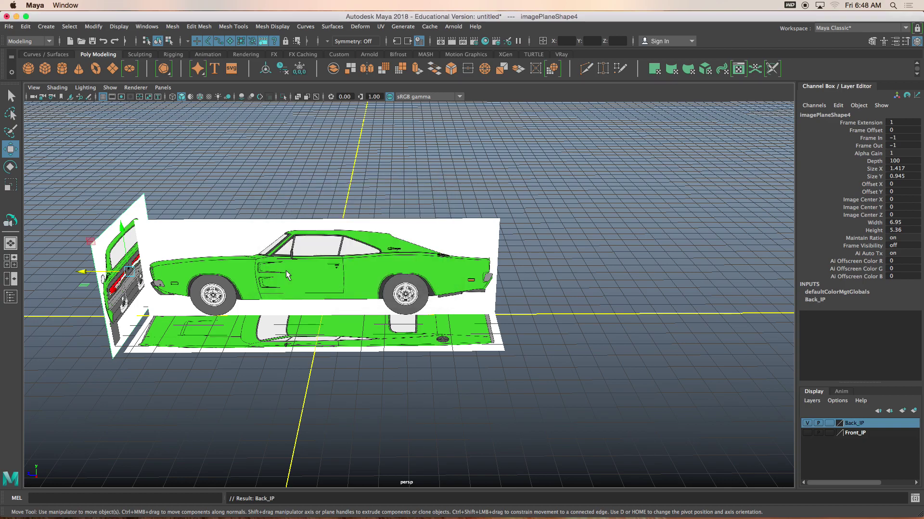
{"action": "left_click", "coordinate": [810, 425]}
Step: Assign the top image plane to a new display layer named Top_IP
{"action": "left_click", "coordinate": [423, 367]}
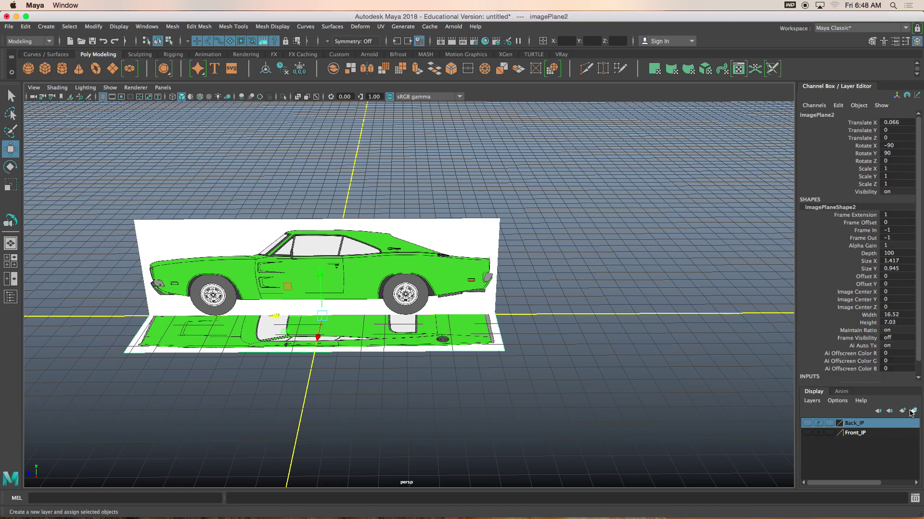
{"action": "left_click", "coordinate": [913, 410]}
{"action": "double_click", "coordinate": [854, 424]}
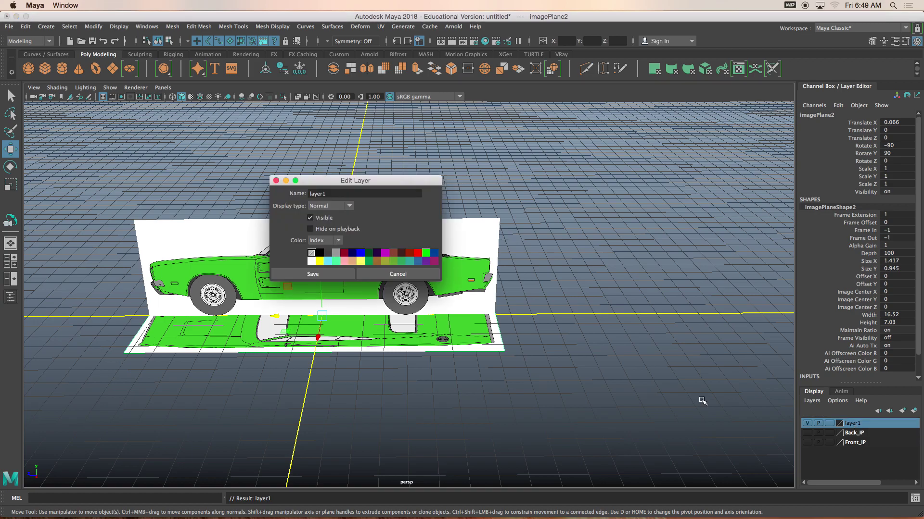
{"action": "left_click_drag", "start_coordinate": [328, 194], "coordinate": [285, 197]}
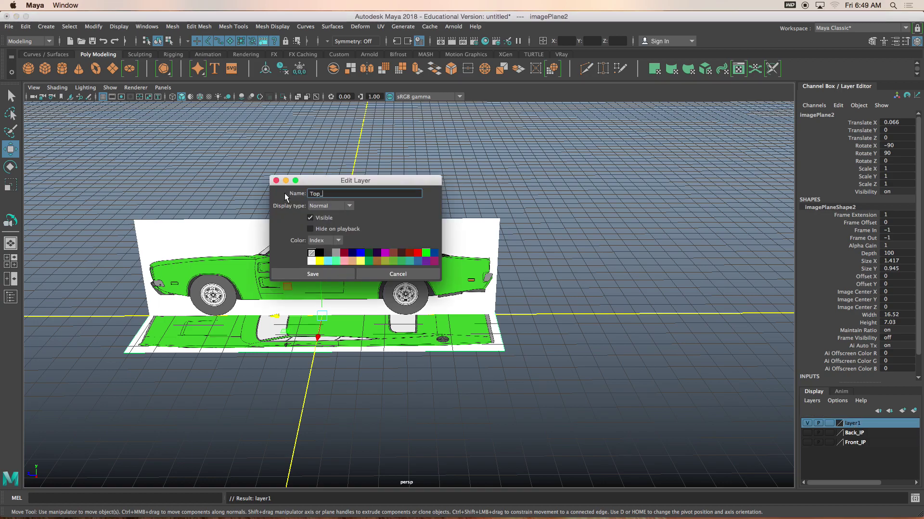
{"action": "type", "text": "Top_IP"}
{"action": "key", "text": "Return"}
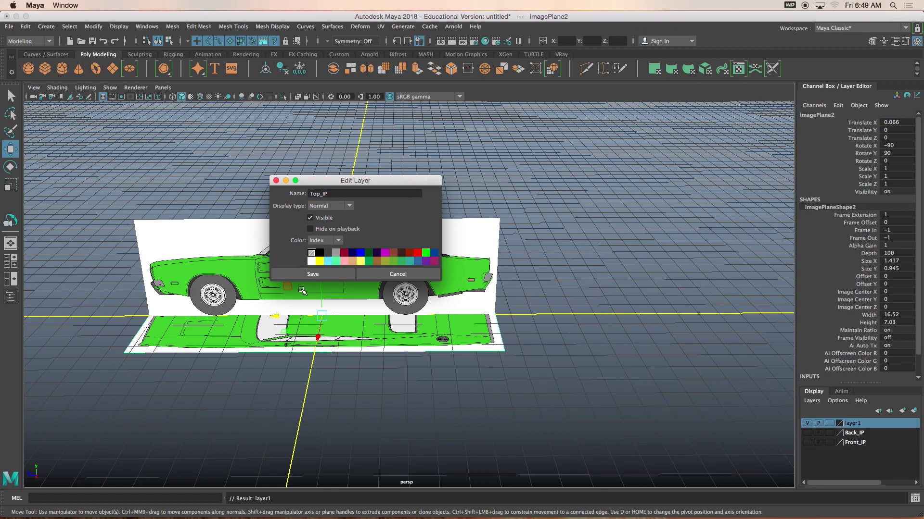
{"action": "left_click", "coordinate": [302, 275]}
Step: Assign the side image plane to a new display layer named Side_IP
{"action": "left_click", "coordinate": [438, 233]}
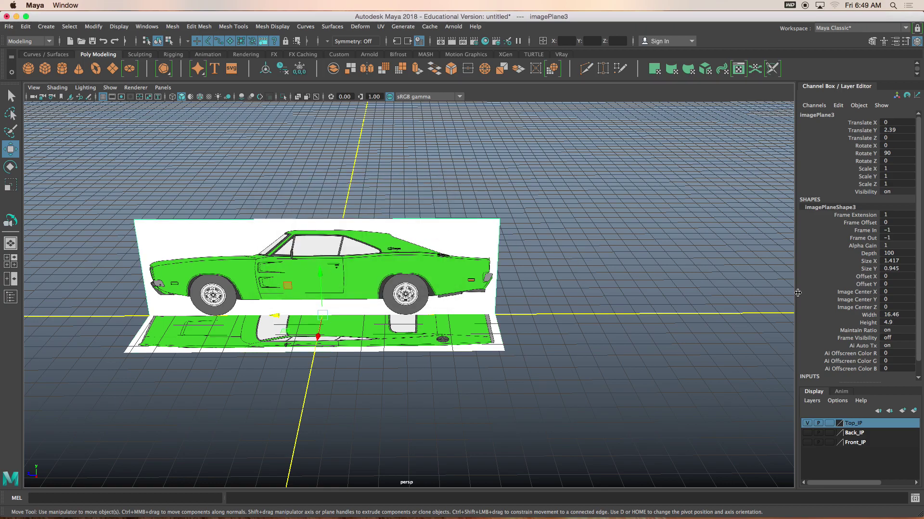
{"action": "left_click", "coordinate": [914, 412]}
{"action": "double_click", "coordinate": [859, 423]}
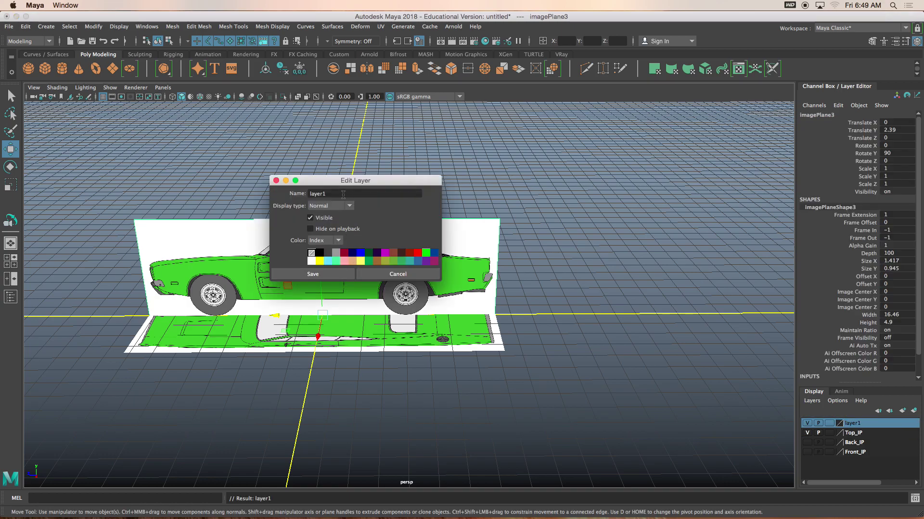
{"action": "type", "text": "Side_IP"}
{"action": "key", "text": "Return"}
{"action": "left_click", "coordinate": [300, 275]}
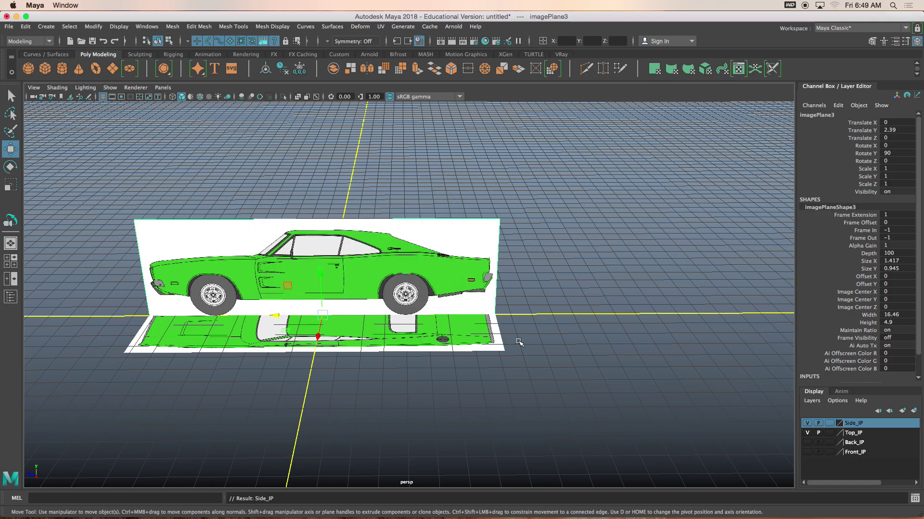
Step: Check the Back_IP and Front_IP layers by toggling their visibility
{"action": "left_click", "coordinate": [807, 442]}
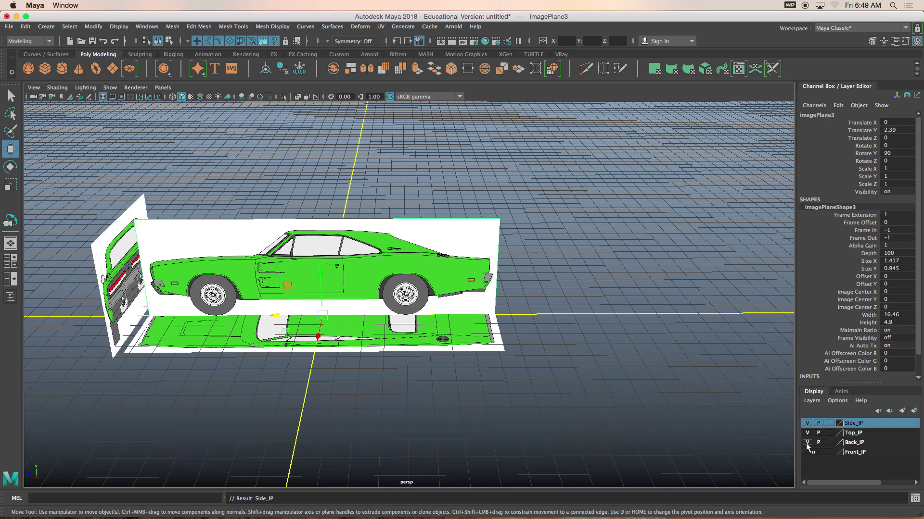
{"action": "left_click", "coordinate": [807, 443]}
{"action": "left_click", "coordinate": [807, 452]}
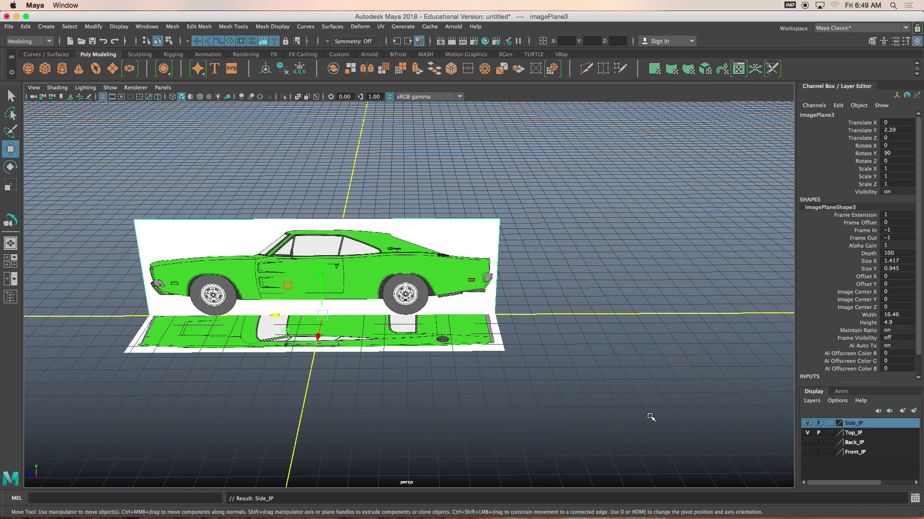
Step: Slide the side image plane away from the top view to X -4.572, and undo the stray shift along Z
{"action": "left_click_drag", "start_coordinate": [328, 346], "coordinate": [219, 384], "text": "alt"}
{"action": "left_click_drag", "start_coordinate": [282, 351], "coordinate": [444, 296]}
{"action": "left_click_drag", "start_coordinate": [313, 305], "coordinate": [339, 302]}
{"action": "key", "text": "ctrl+z"}
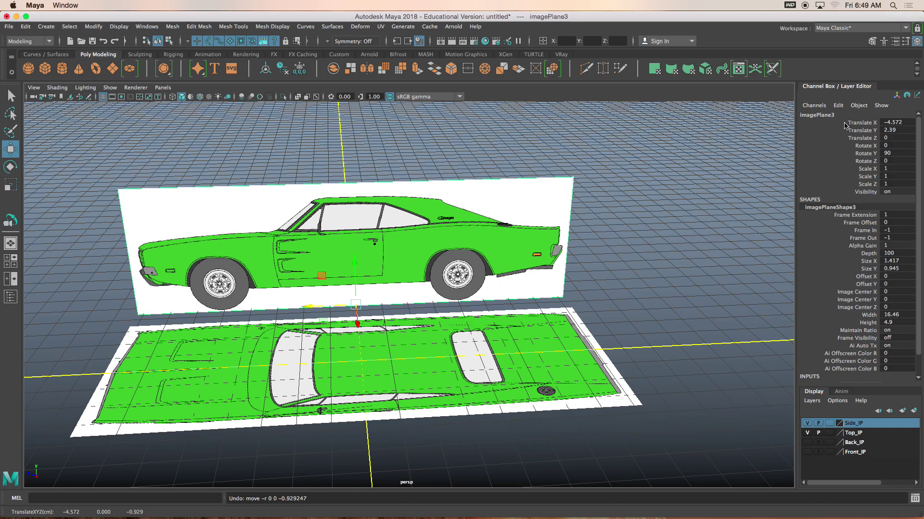
Step: Lock all Translate, Rotate and Scale channels of the side image plane, and reselect it to check its manipulator
{"action": "left_click", "coordinate": [859, 123]}
{"action": "left_click_drag", "start_coordinate": [844, 128], "coordinate": [843, 184]}
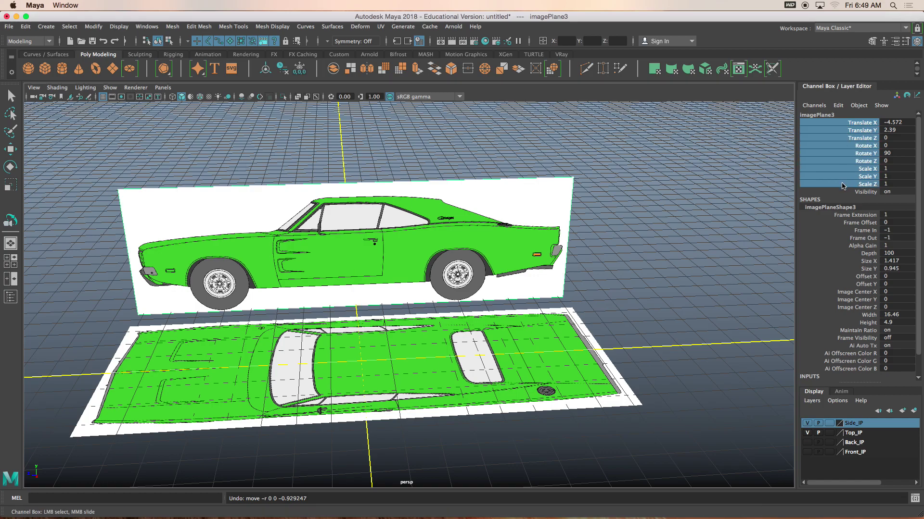
{"action": "right_click", "coordinate": [830, 157]}
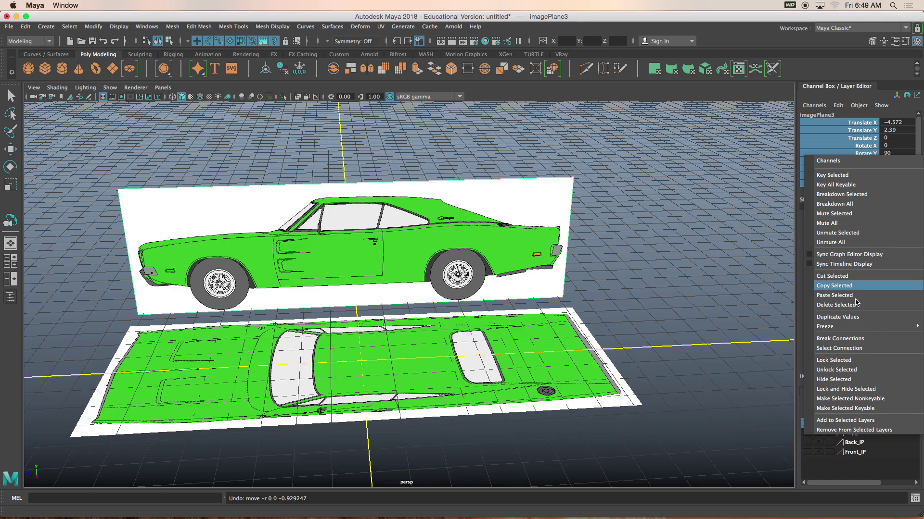
{"action": "left_click", "coordinate": [855, 366]}
{"action": "left_click", "coordinate": [325, 175]}
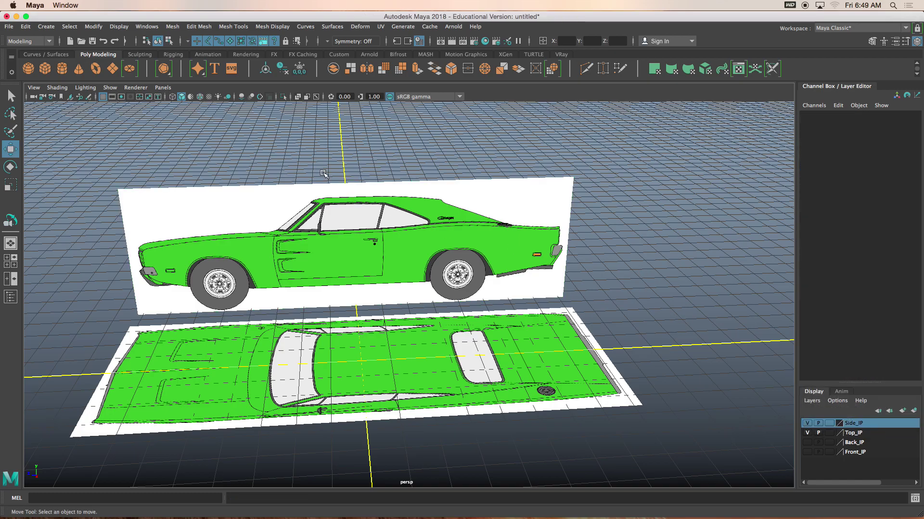
{"action": "key", "text": "w"}
{"action": "left_click", "coordinate": [398, 217]}
{"action": "middle_click_drag", "start_coordinate": [433, 244], "coordinate": [549, 254], "text": "alt"}
{"action": "scroll", "coordinate": [548, 254], "scroll_direction": "up", "scroll_amount": 5}
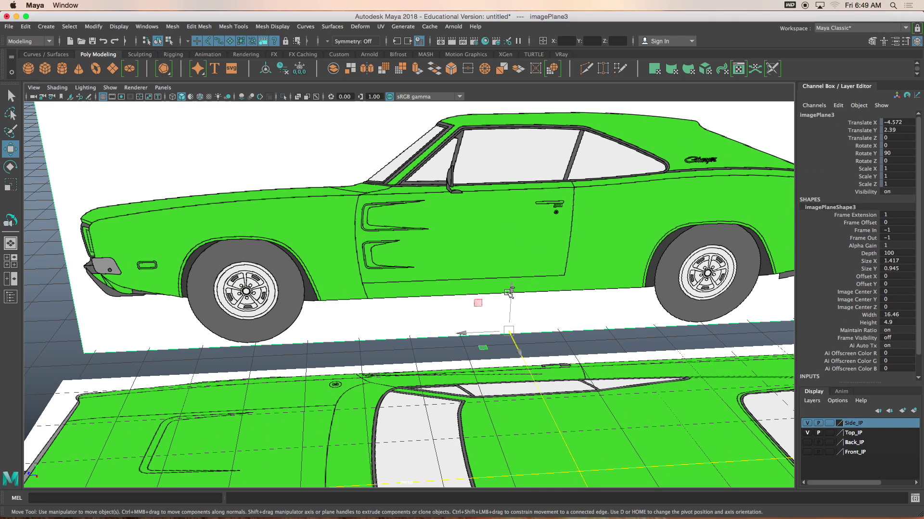
Step: Lock all Translate, Rotate and Scale channels of the top image plane
{"action": "scroll", "coordinate": [508, 293], "scroll_direction": "down", "scroll_amount": 3}
{"action": "left_click_drag", "start_coordinate": [509, 293], "coordinate": [478, 296], "text": "alt"}
{"action": "left_click", "coordinate": [479, 295]}
{"action": "left_click_drag", "start_coordinate": [869, 123], "coordinate": [863, 185]}
{"action": "right_click", "coordinate": [850, 153]}
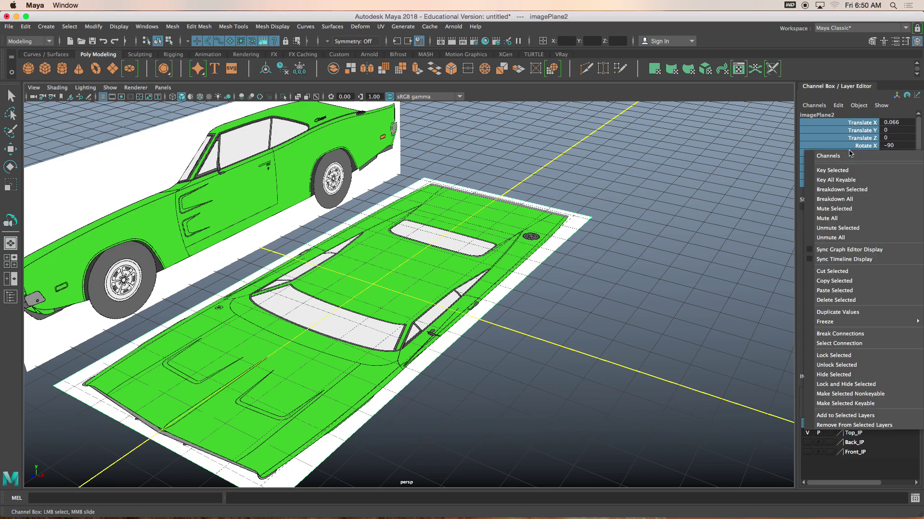
{"action": "left_click", "coordinate": [842, 357]}
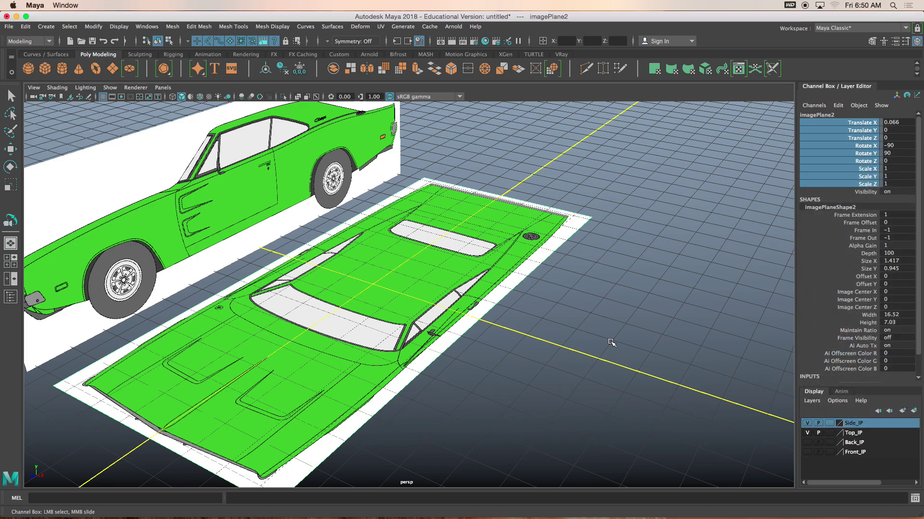
Step: Make the Back_IP layer visible and lock the back image plane's Translate, Rotate and Scale channels
{"action": "left_click", "coordinate": [807, 443]}
{"action": "left_click_drag", "start_coordinate": [529, 308], "coordinate": [418, 332], "text": "alt"}
{"action": "left_click", "coordinate": [417, 332]}
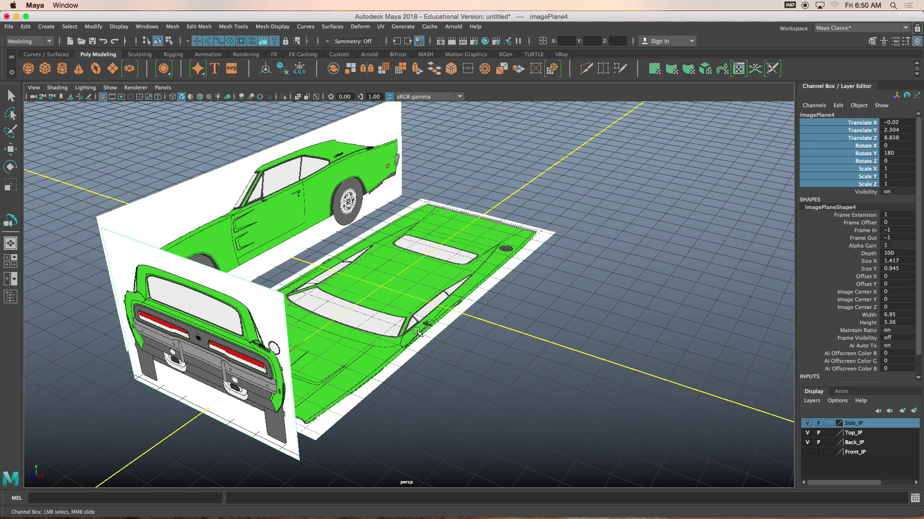
{"action": "right_click", "coordinate": [828, 144]}
{"action": "left_click", "coordinate": [838, 347]}
Step: Make the Front_IP layer visible and lock the front image plane's Translate, Rotate and Scale channels
{"action": "left_click", "coordinate": [807, 452]}
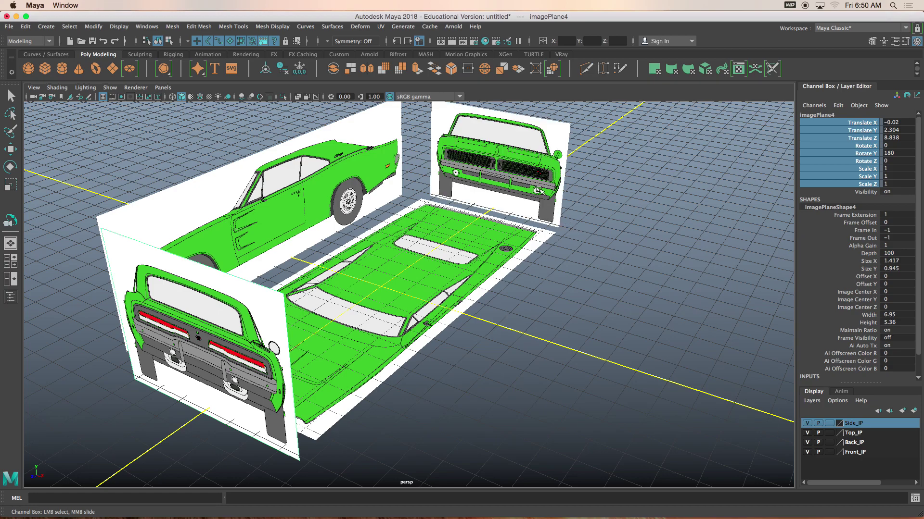
{"action": "left_click", "coordinate": [534, 187]}
{"action": "right_click", "coordinate": [829, 133]}
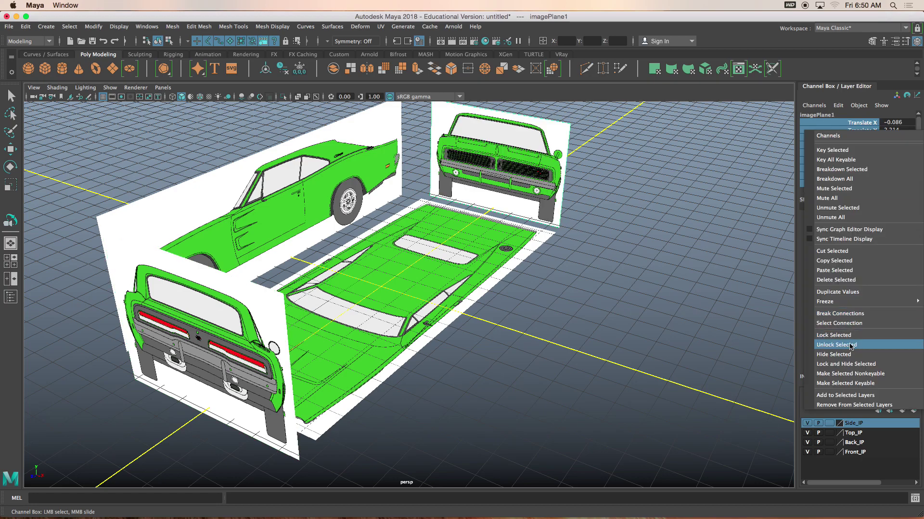
{"action": "left_click", "coordinate": [838, 335]}
{"action": "key", "text": "w"}
{"action": "left_click", "coordinate": [525, 191]}
{"action": "left_click", "coordinate": [524, 191]}
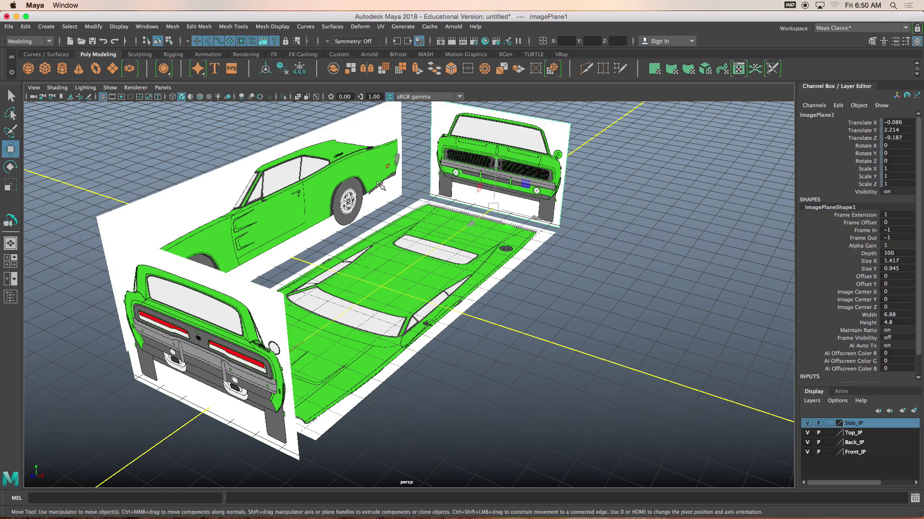
Step: Hide the Back_IP layer and switch to the full-size side view, framing the car body around both wheels
{"action": "left_click", "coordinate": [807, 442]}
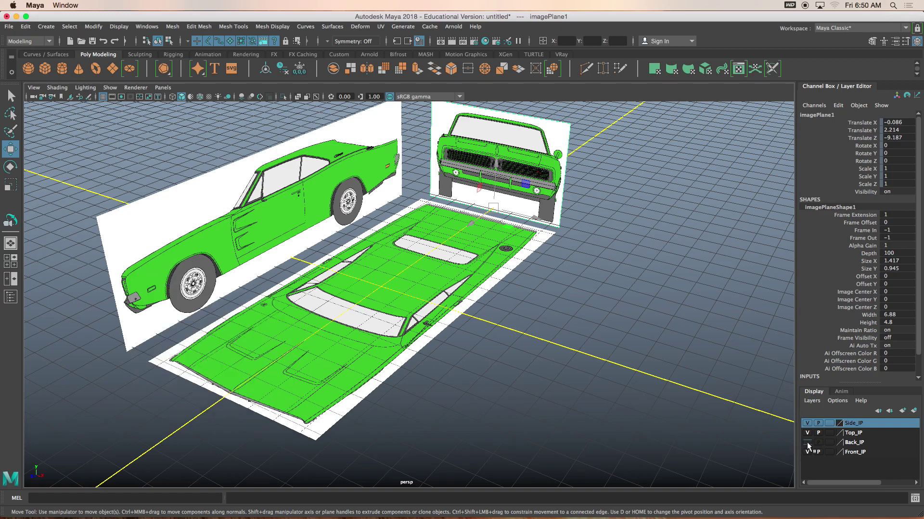
{"action": "left_click", "coordinate": [635, 322]}
{"action": "left_click_drag", "start_coordinate": [636, 323], "coordinate": [584, 351], "text": "alt"}
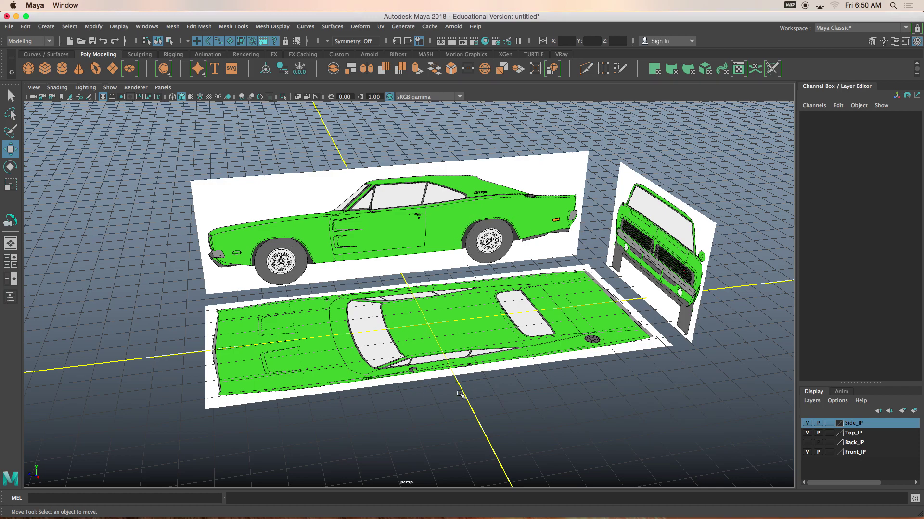
{"action": "key", "text": "space"}
{"action": "key", "text": "space"}
{"action": "scroll", "coordinate": [507, 367], "scroll_direction": "up", "scroll_amount": 3}
{"action": "middle_click_drag", "start_coordinate": [507, 367], "coordinate": [269, 404], "text": "alt"}
{"action": "scroll", "coordinate": [269, 404], "scroll_direction": "up", "scroll_amount": 2}
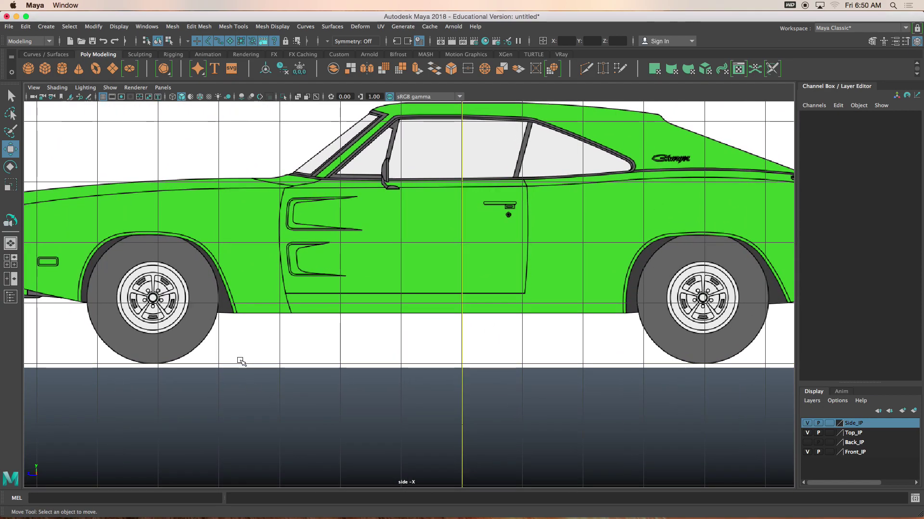
Step: Sketch a yellow Grease Pencil arc around the front wheel arch, with short division marks across it
{"action": "left_click", "coordinate": [88, 96]}
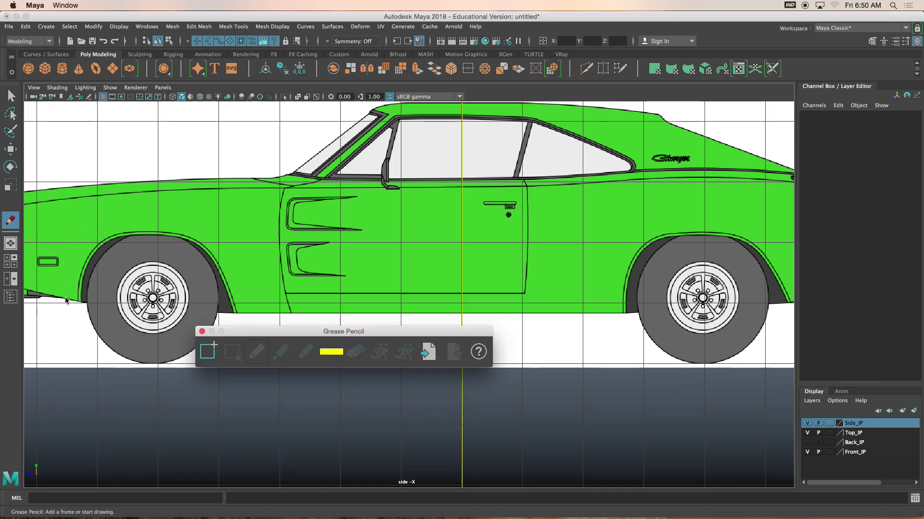
{"action": "mouse_move", "coordinate": [65, 296]}
{"action": "left_mouse_down"}
{"action": "mouse_move", "coordinate": [80, 242]}
{"action": "mouse_move", "coordinate": [117, 227]}
{"action": "left_mouse_up"}
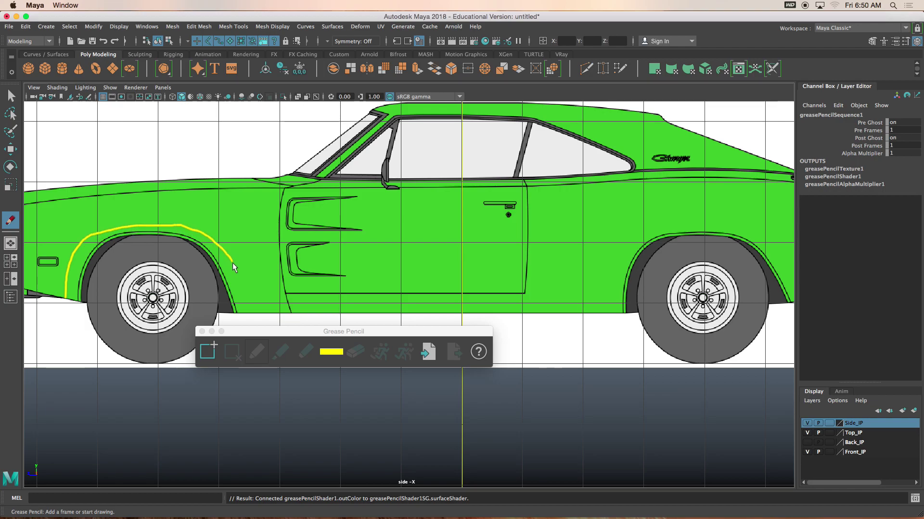
{"action": "left_click_drag", "start_coordinate": [246, 314], "coordinate": [245, 312]}
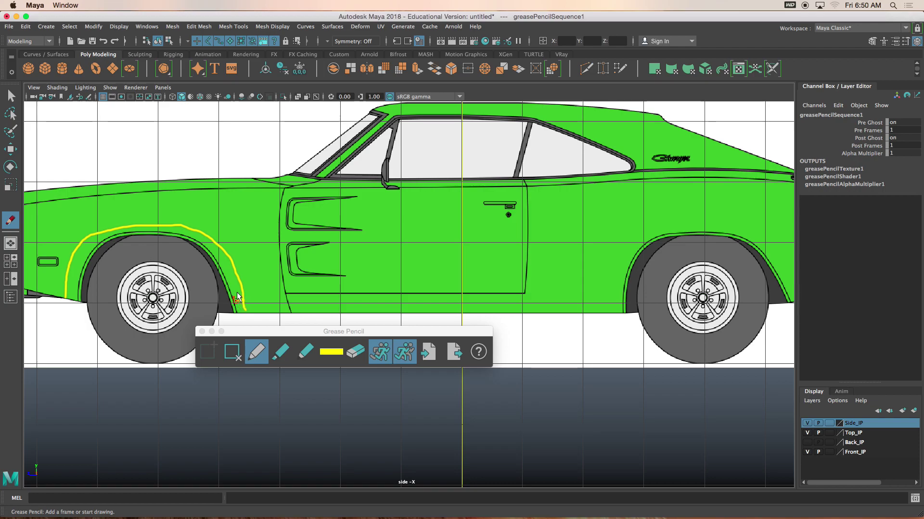
{"action": "mouse_move", "coordinate": [223, 276]}
{"action": "left_mouse_down"}
{"action": "mouse_move", "coordinate": [212, 253]}
{"action": "mouse_move", "coordinate": [157, 231]}
{"action": "left_mouse_up"}
Step: Sketch a matching marked arc around the rear wheel arch and three lines across the door joining both arches
{"action": "mouse_move", "coordinate": [791, 288]}
{"action": "left_mouse_down"}
{"action": "mouse_move", "coordinate": [761, 239]}
{"action": "mouse_move", "coordinate": [703, 226]}
{"action": "left_mouse_up"}
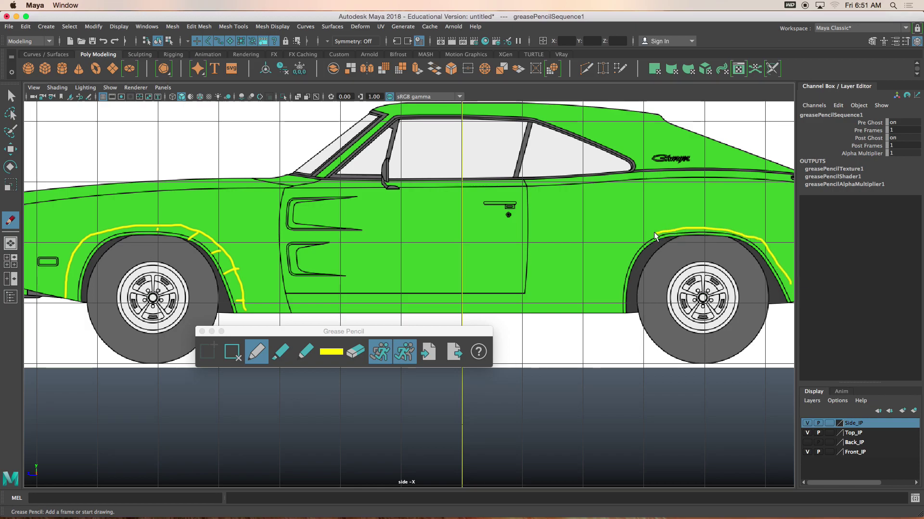
{"action": "mouse_move", "coordinate": [618, 286]}
{"action": "left_mouse_down"}
{"action": "mouse_move", "coordinate": [615, 310]}
{"action": "mouse_move", "coordinate": [617, 287]}
{"action": "left_mouse_up"}
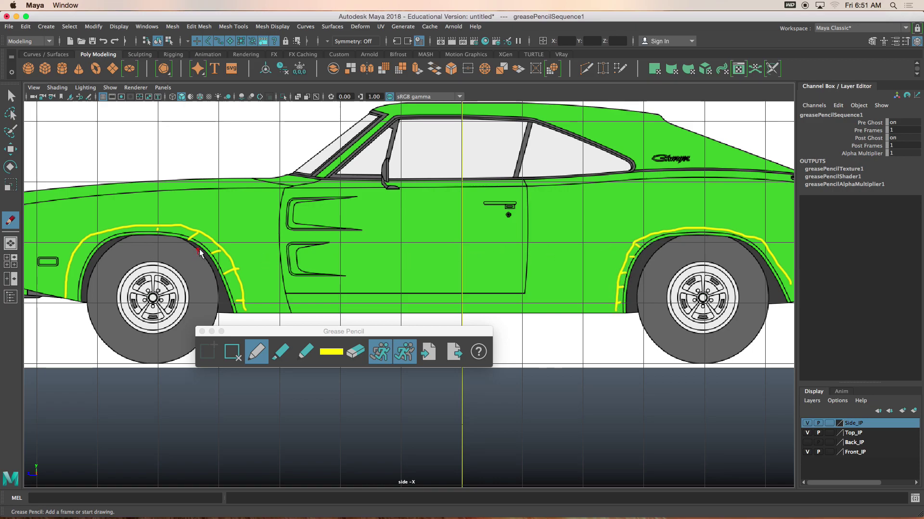
{"action": "mouse_move", "coordinate": [198, 234]}
{"action": "left_mouse_down"}
{"action": "mouse_move", "coordinate": [648, 230]}
{"action": "mouse_move", "coordinate": [602, 254]}
{"action": "mouse_move", "coordinate": [356, 244]}
{"action": "mouse_move", "coordinate": [276, 253]}
{"action": "mouse_move", "coordinate": [329, 269]}
{"action": "mouse_move", "coordinate": [597, 275]}
{"action": "left_mouse_up"}
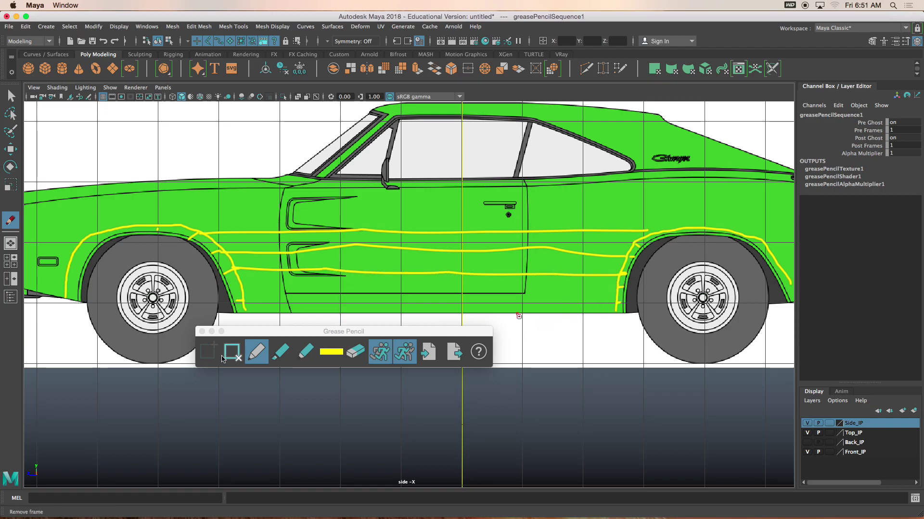
Step: Remove the Grease Pencil frame with its sketch and close the Grease Pencil tool
{"action": "left_click", "coordinate": [236, 357]}
{"action": "left_click_drag", "start_coordinate": [218, 332], "coordinate": [252, 342]}
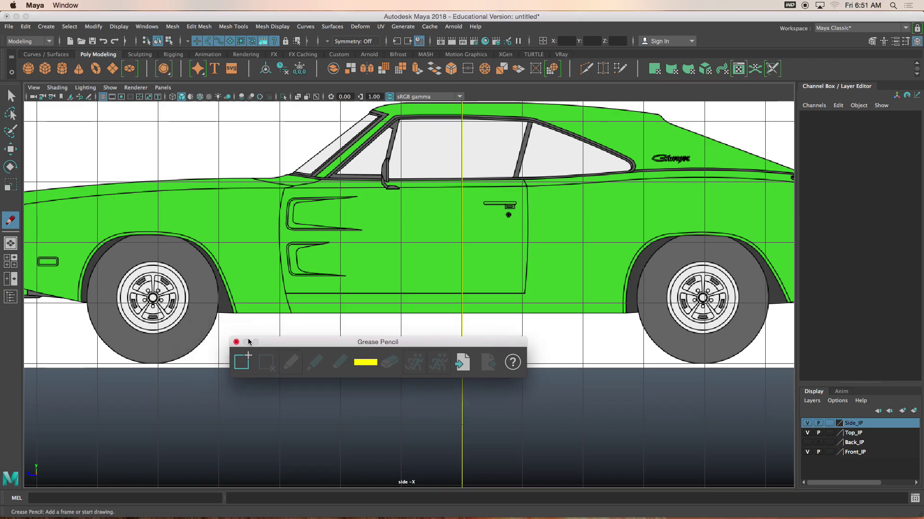
{"action": "left_click", "coordinate": [236, 341]}
{"action": "scroll", "coordinate": [315, 316], "scroll_direction": "down", "scroll_amount": 5}
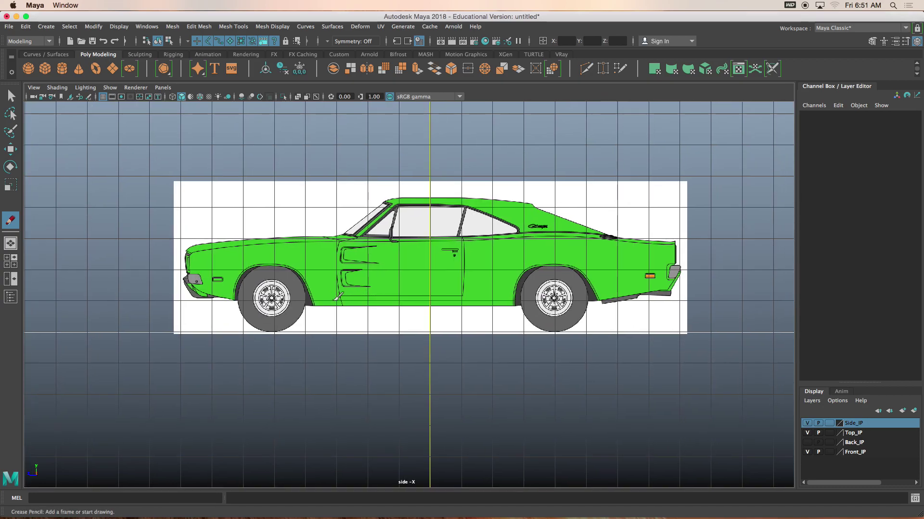